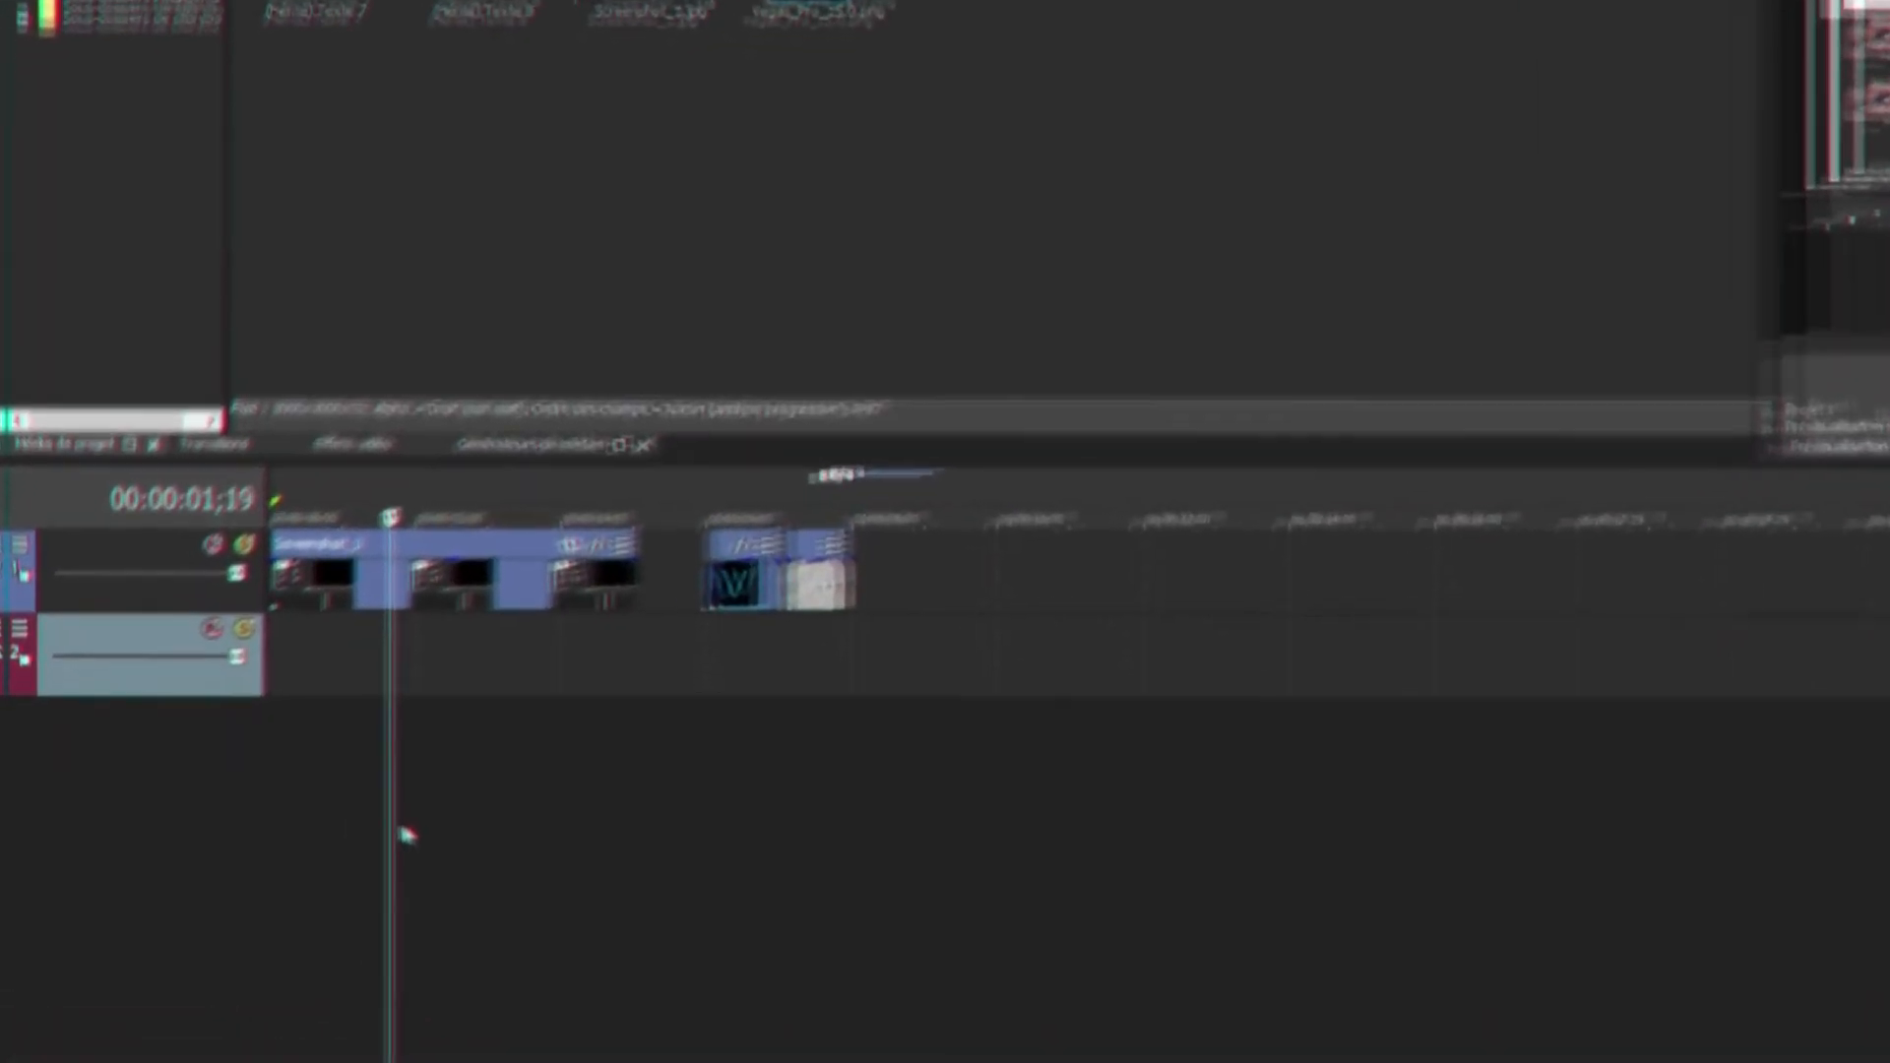
# Insert a new video track and move the Screenshot_1 clip onto it, above the other clips.
pyautogui.rightClick(298, 809)
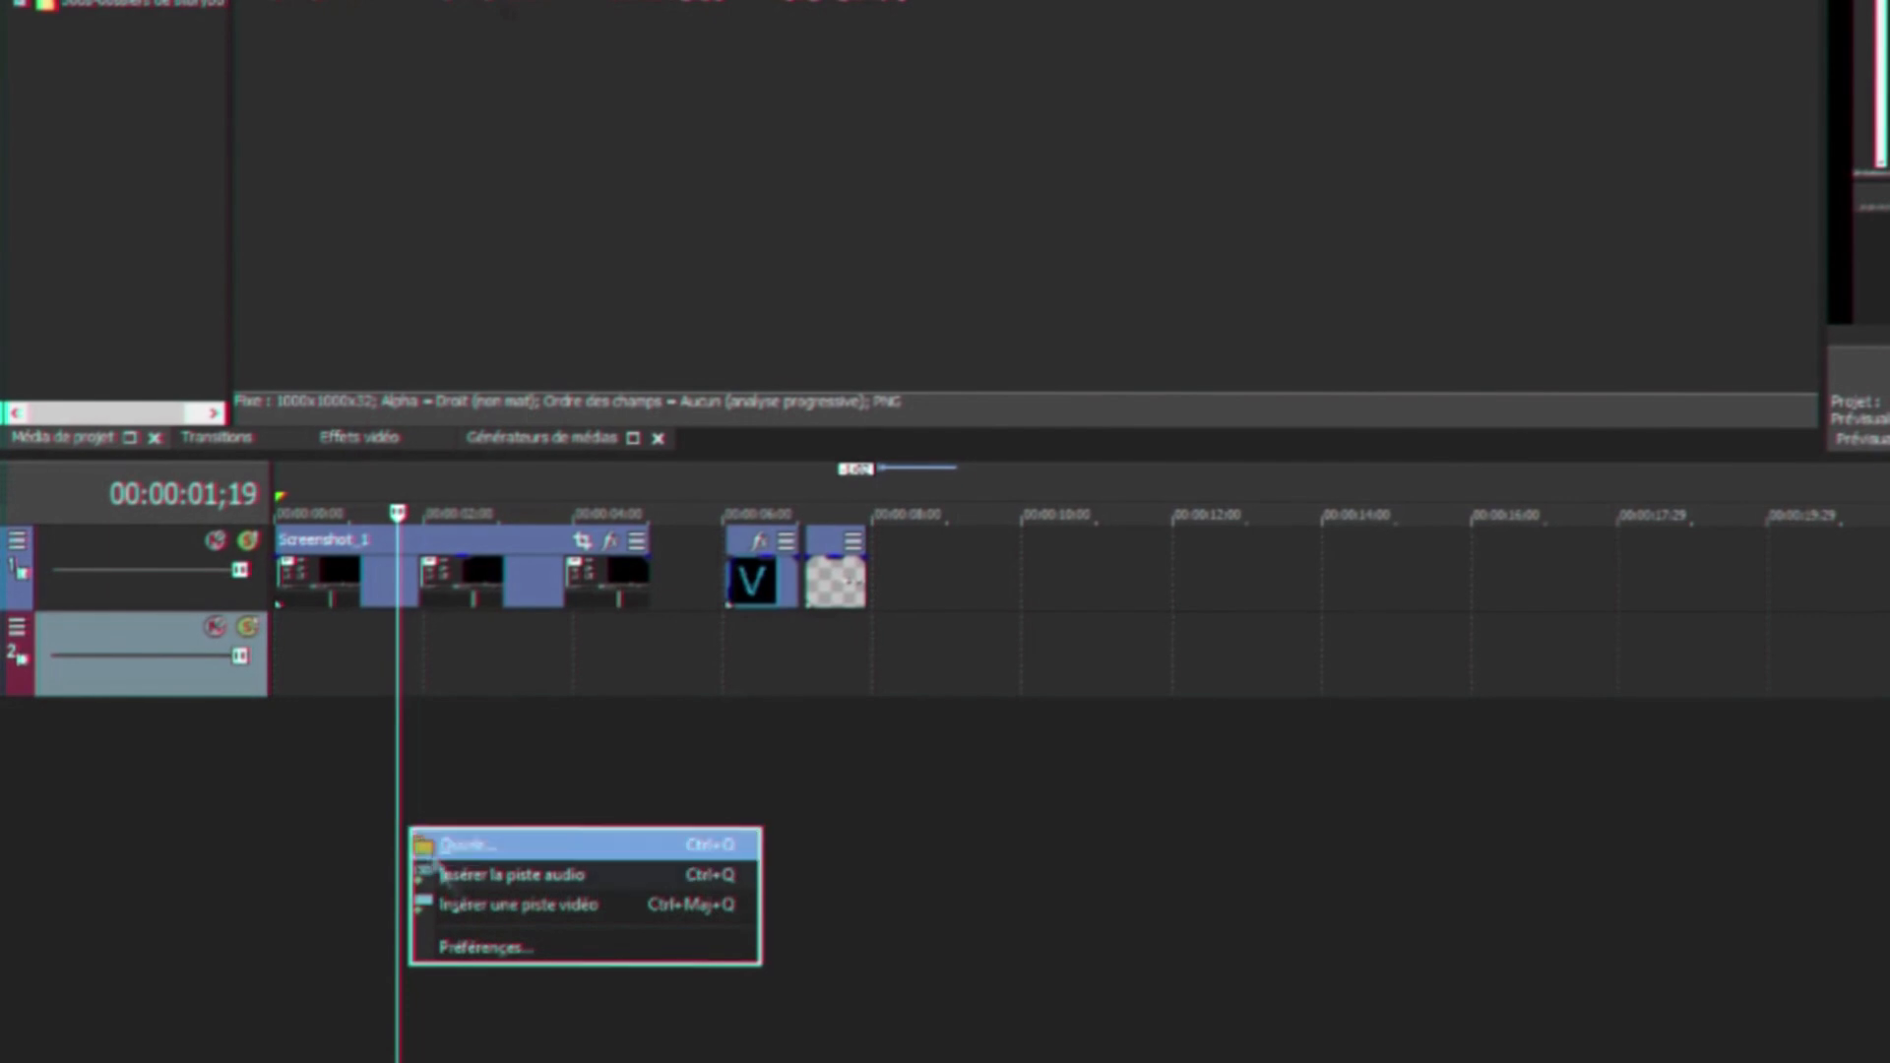
pyautogui.click(485, 905)
pyautogui.moveTo(452, 654); pyautogui.dragTo(448, 569)
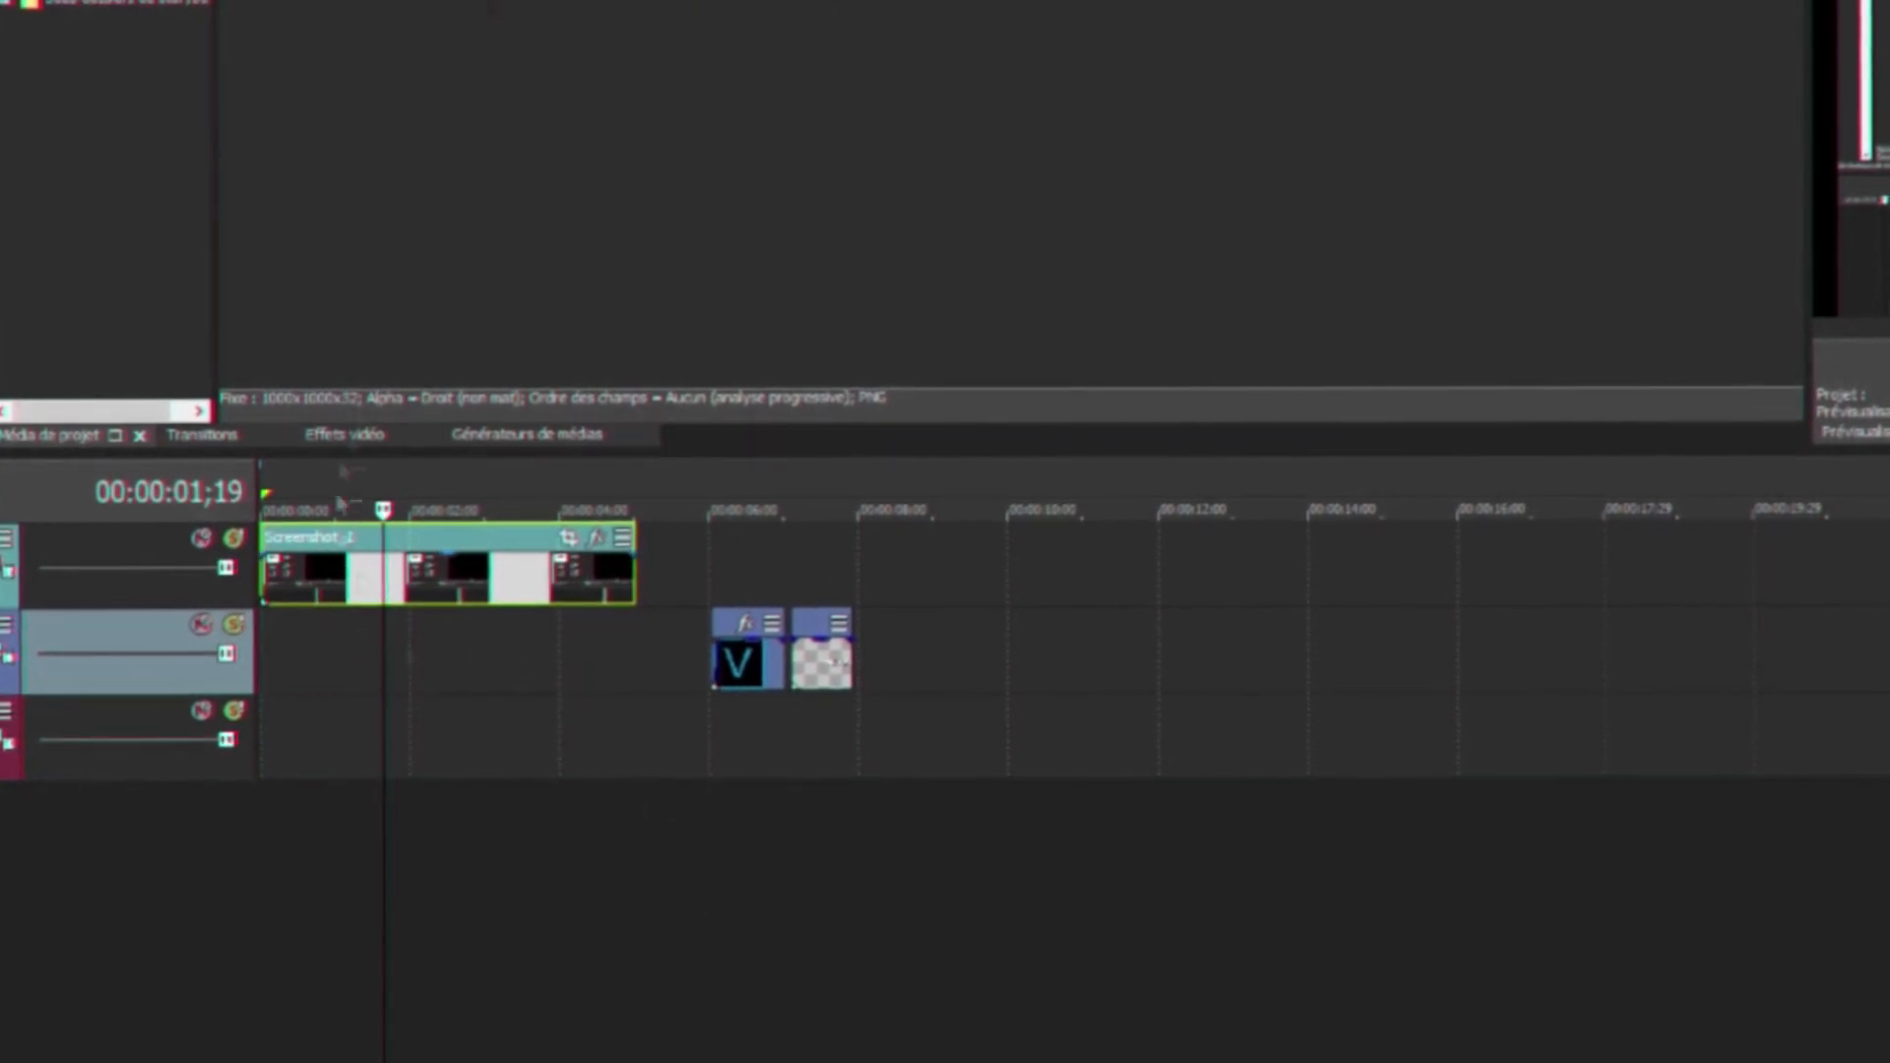
# Open Track Motion for the Screenshot_1 track and set its compositing mode to 3D source alpha.
pyautogui.rightClick(6, 559)
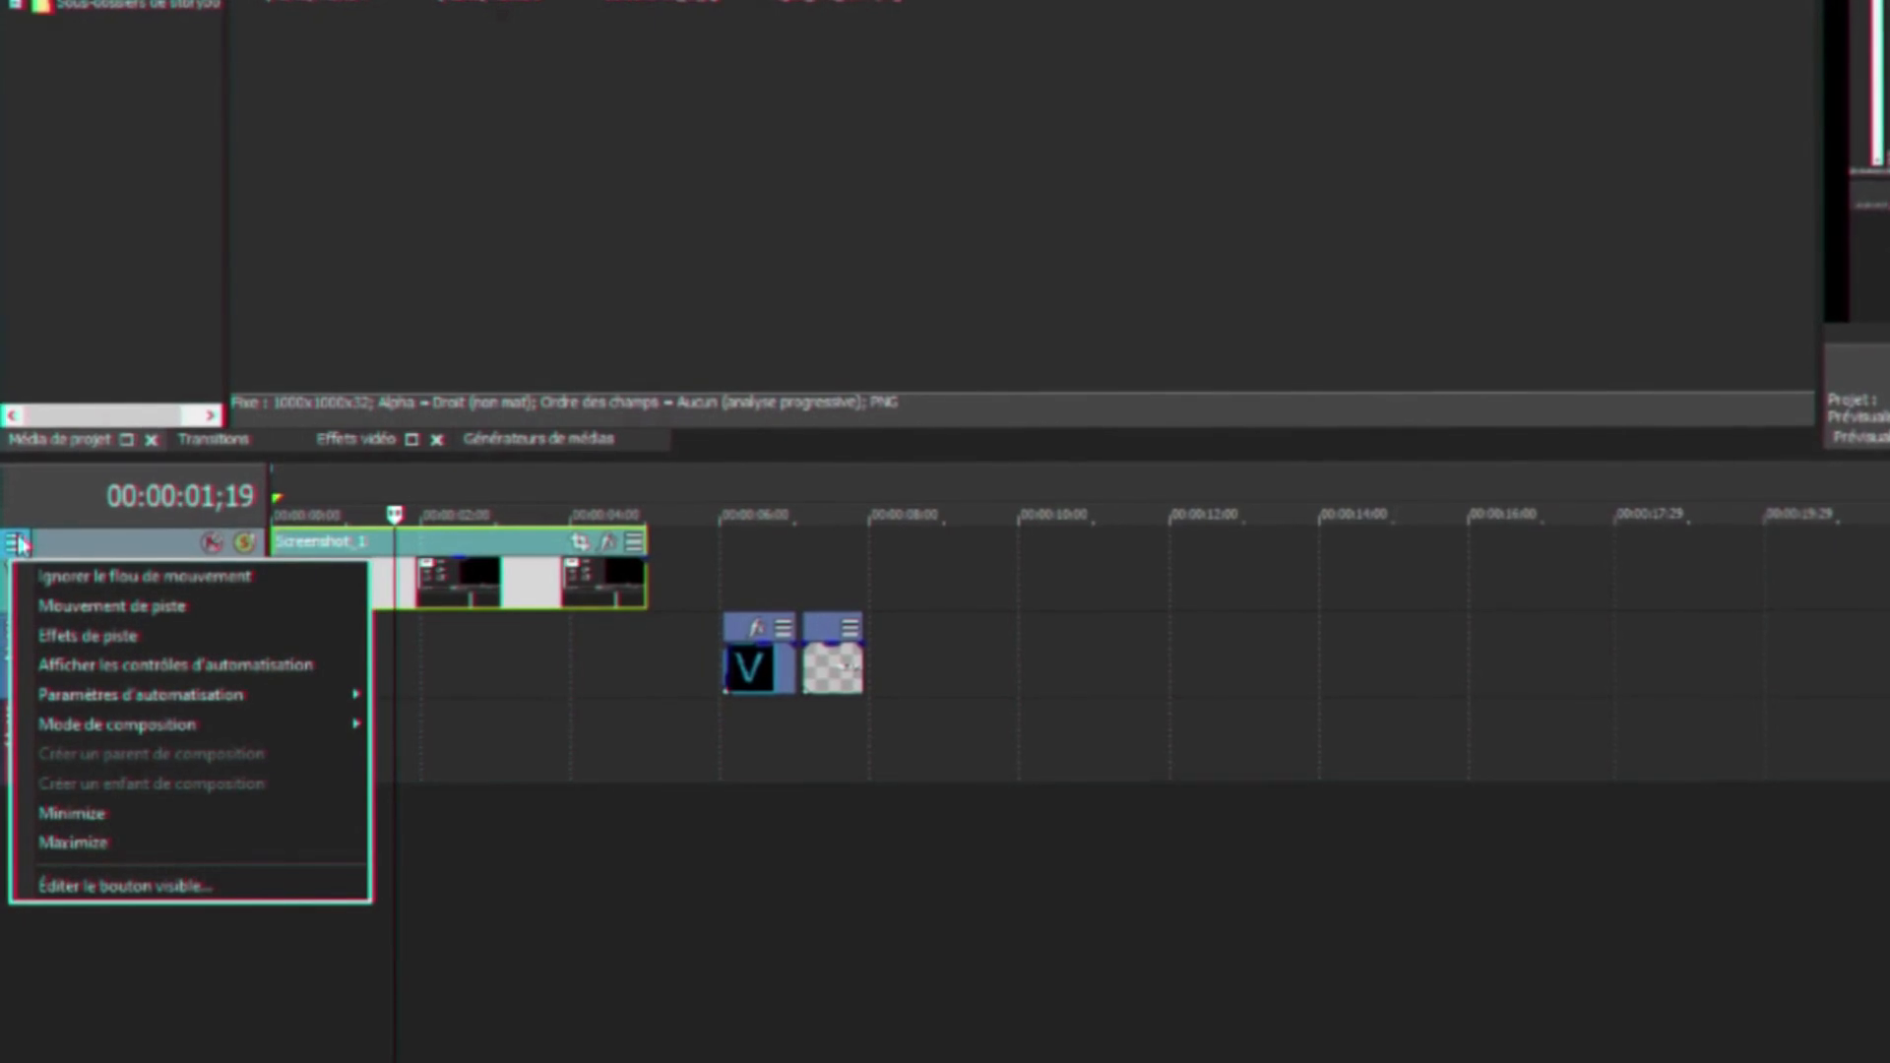
pyautogui.click(143, 610)
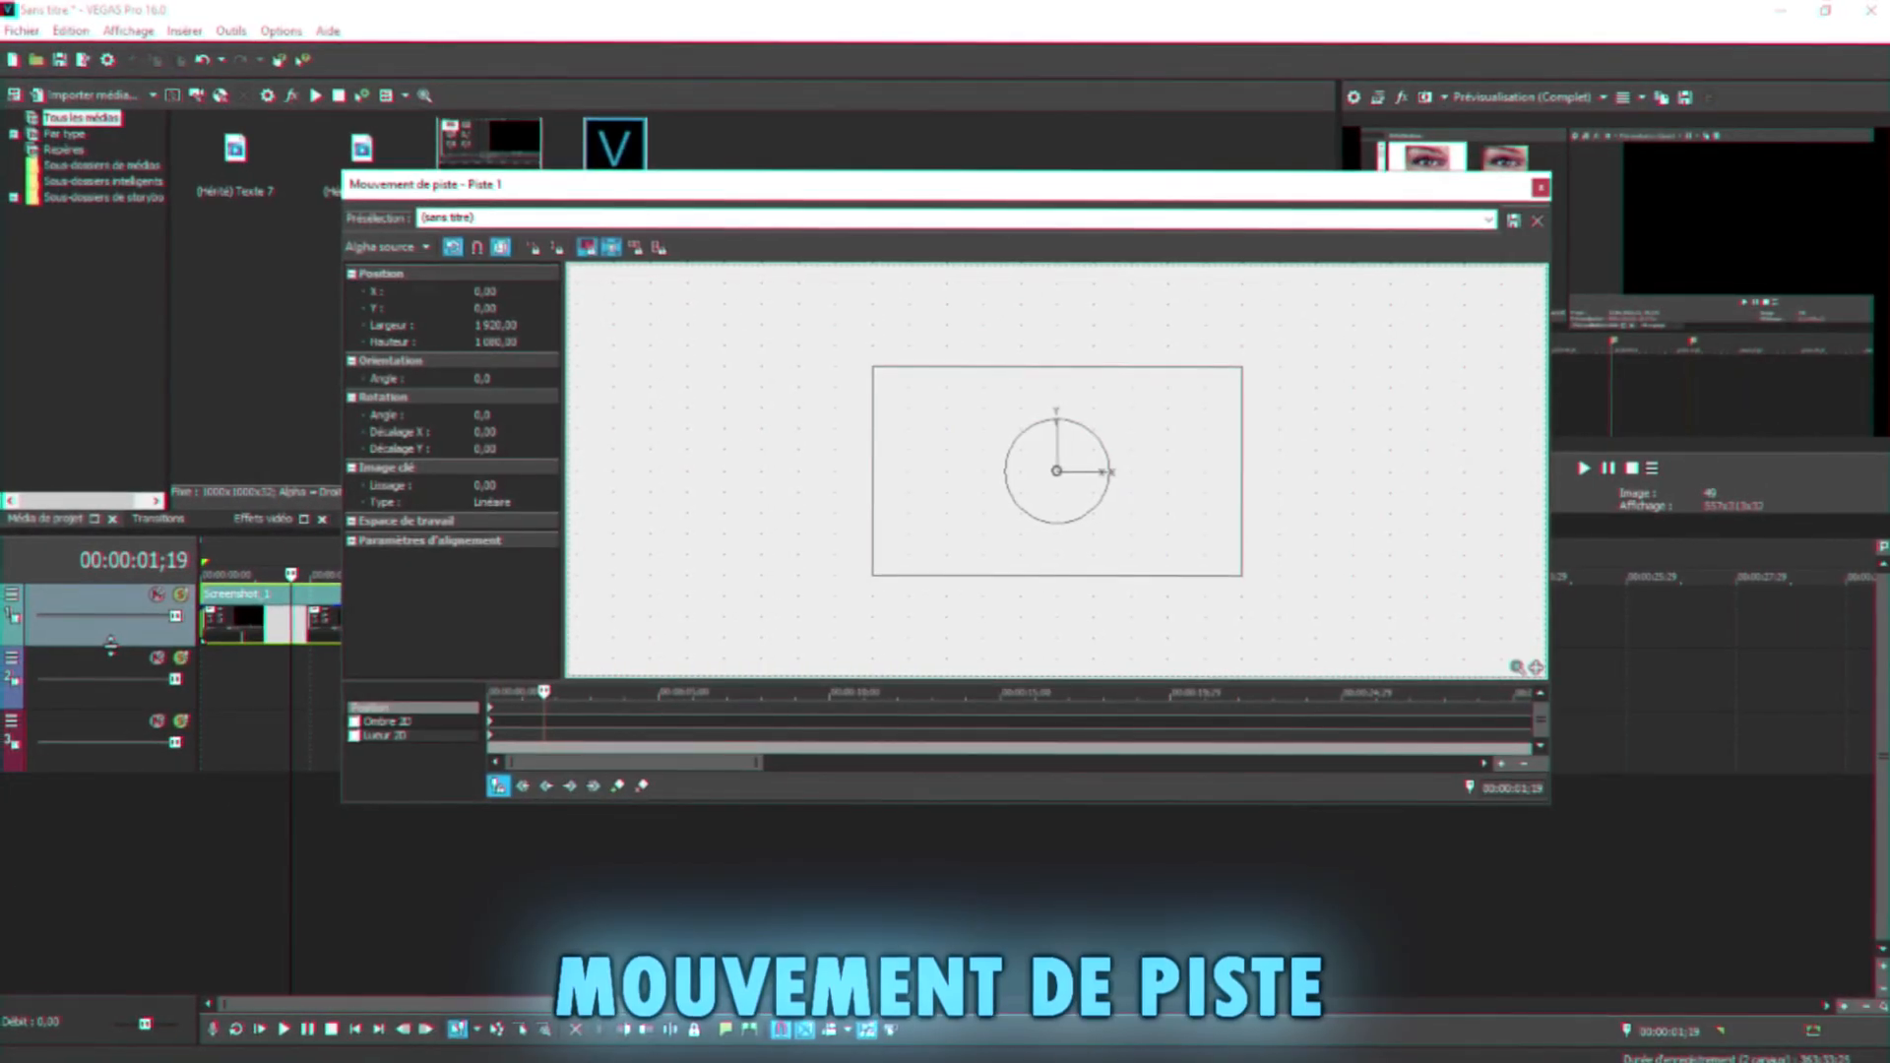
pyautogui.click(362, 245)
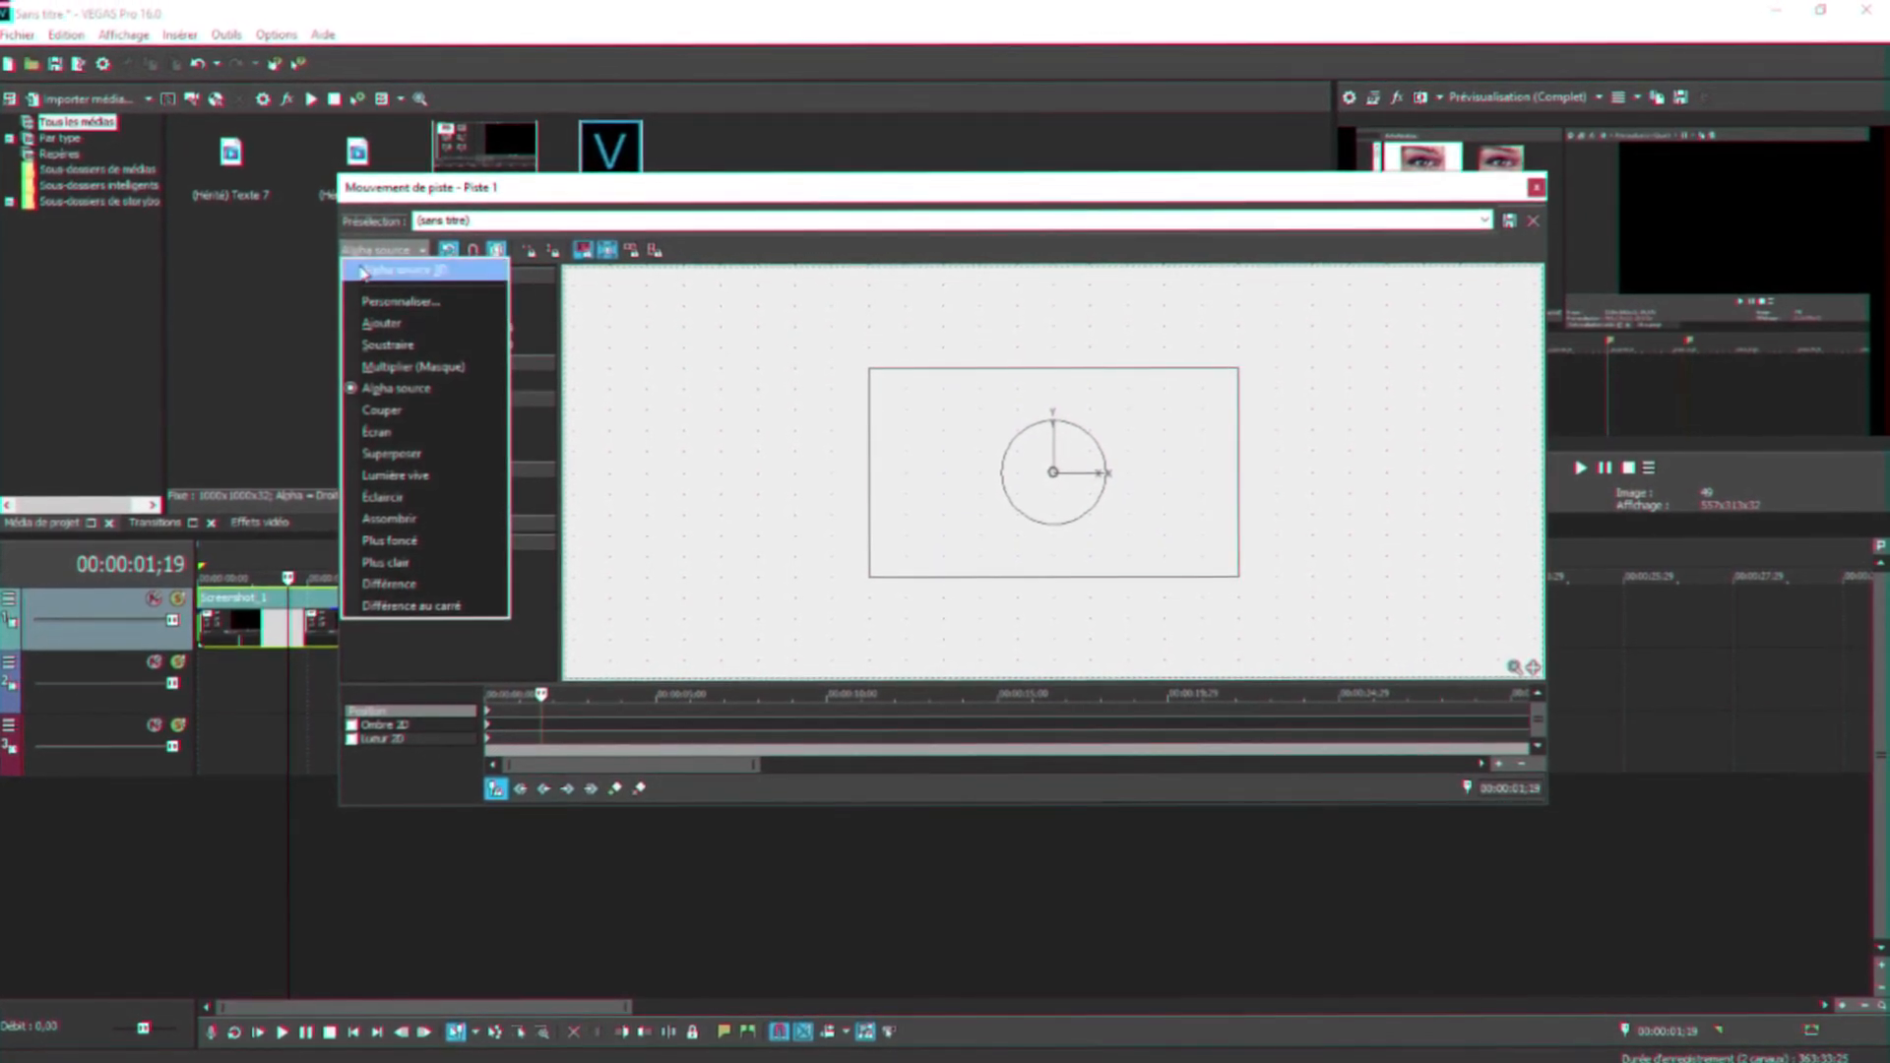
pyautogui.click(406, 265)
pyautogui.moveTo(832, 187); pyautogui.dragTo(557, 138)
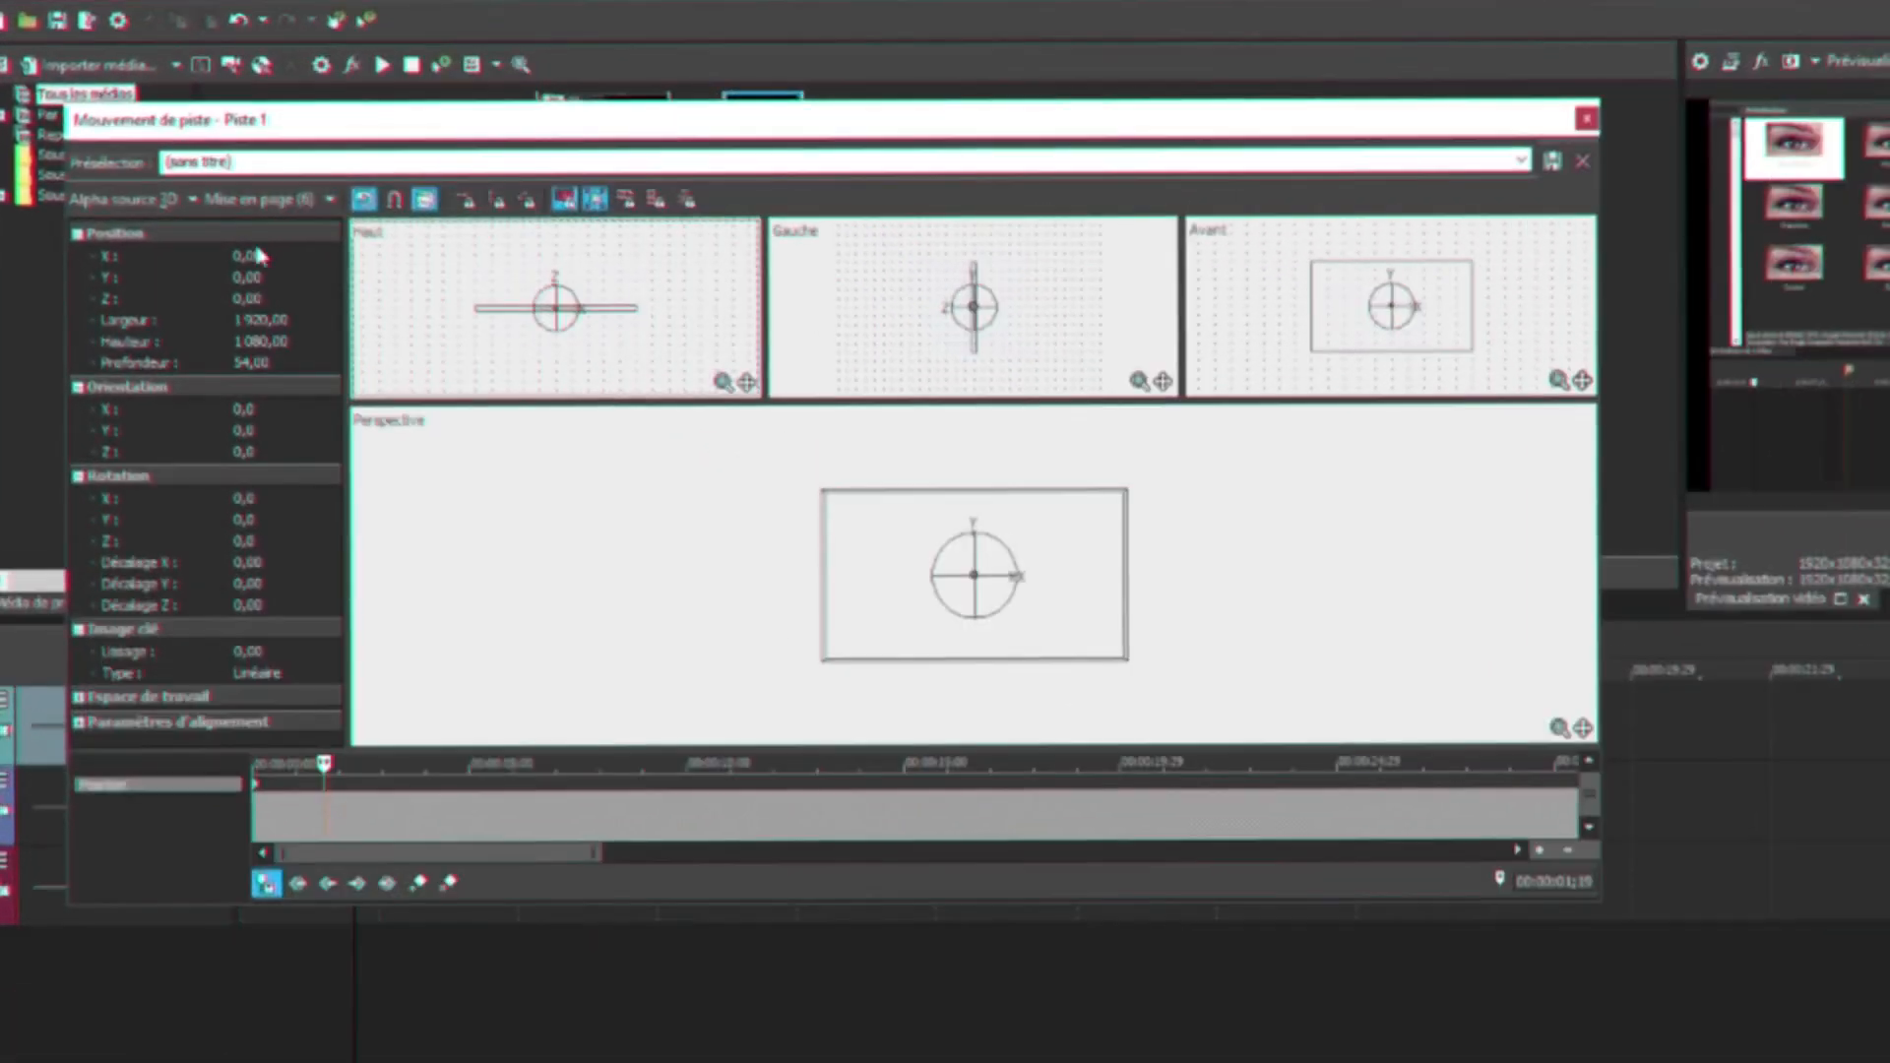
# Switch the Track Motion layout to "Un volet", keeping rotation and cursor synchronisation enabled.
pyautogui.click(224, 198)
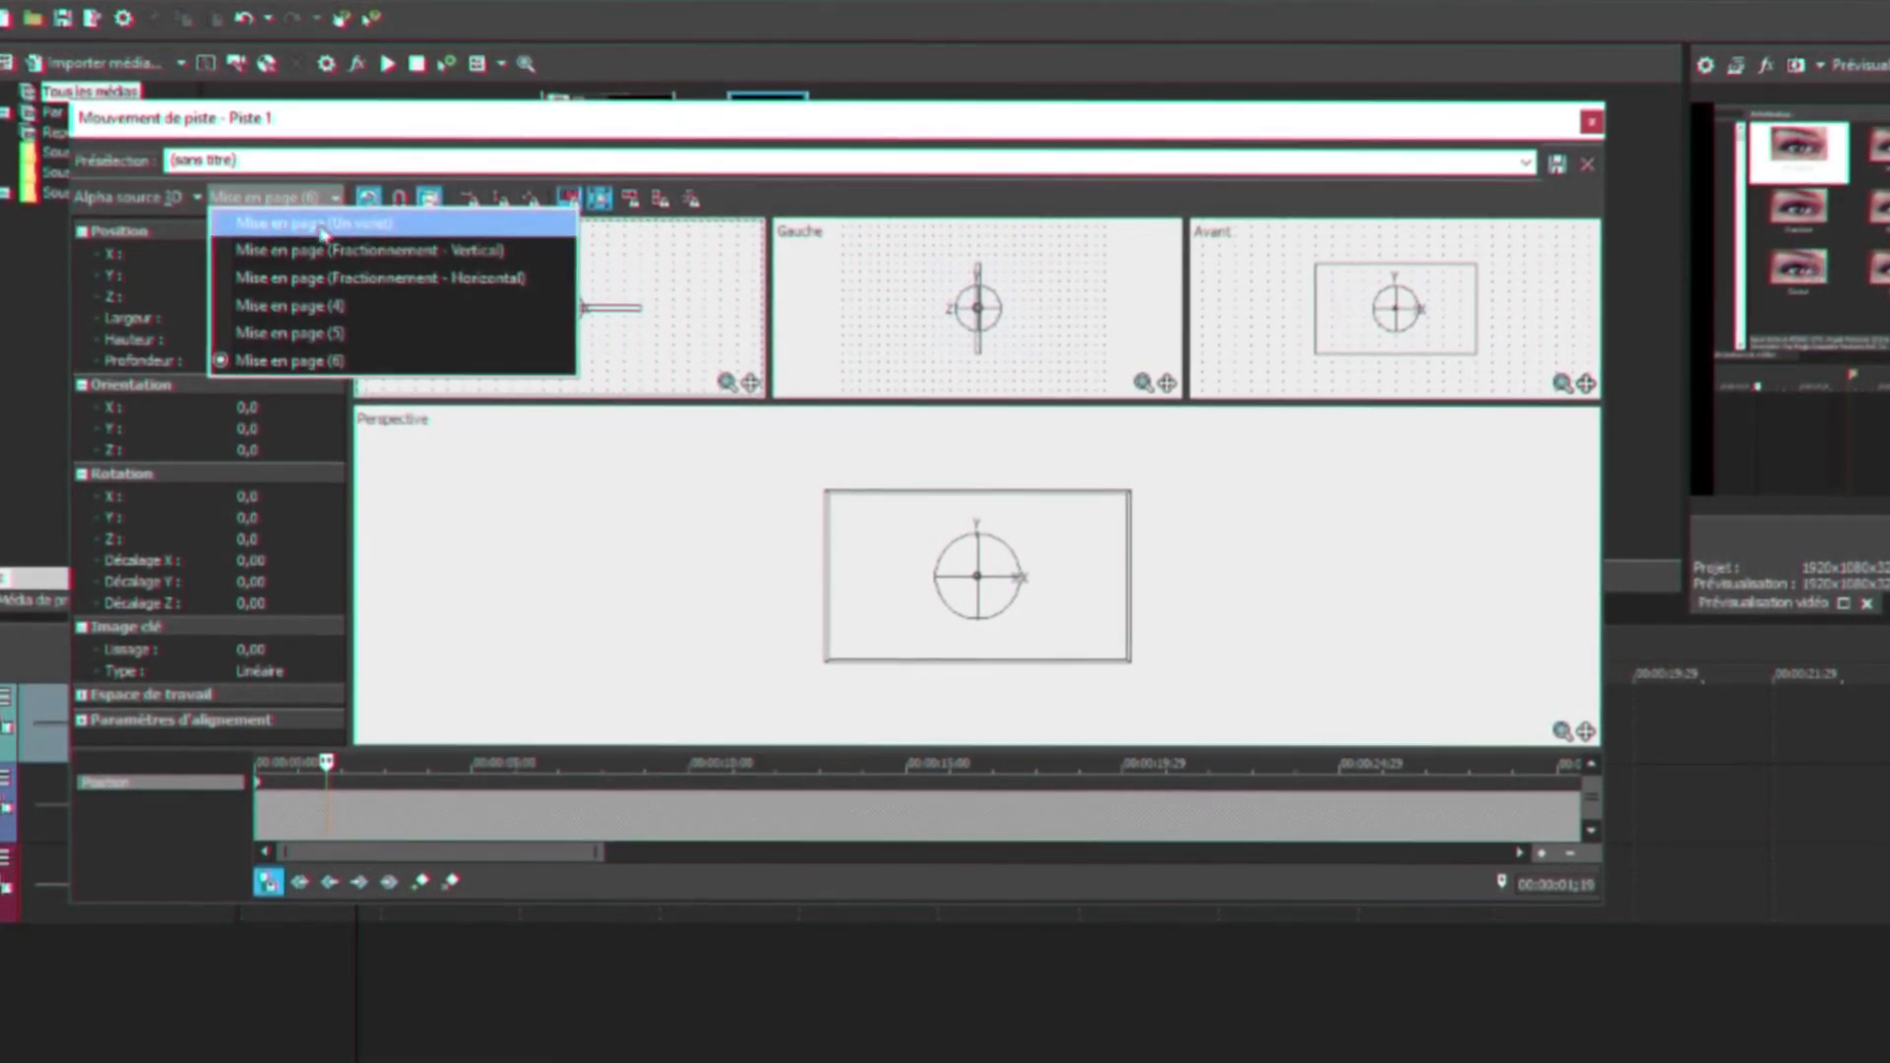
pyautogui.click(370, 229)
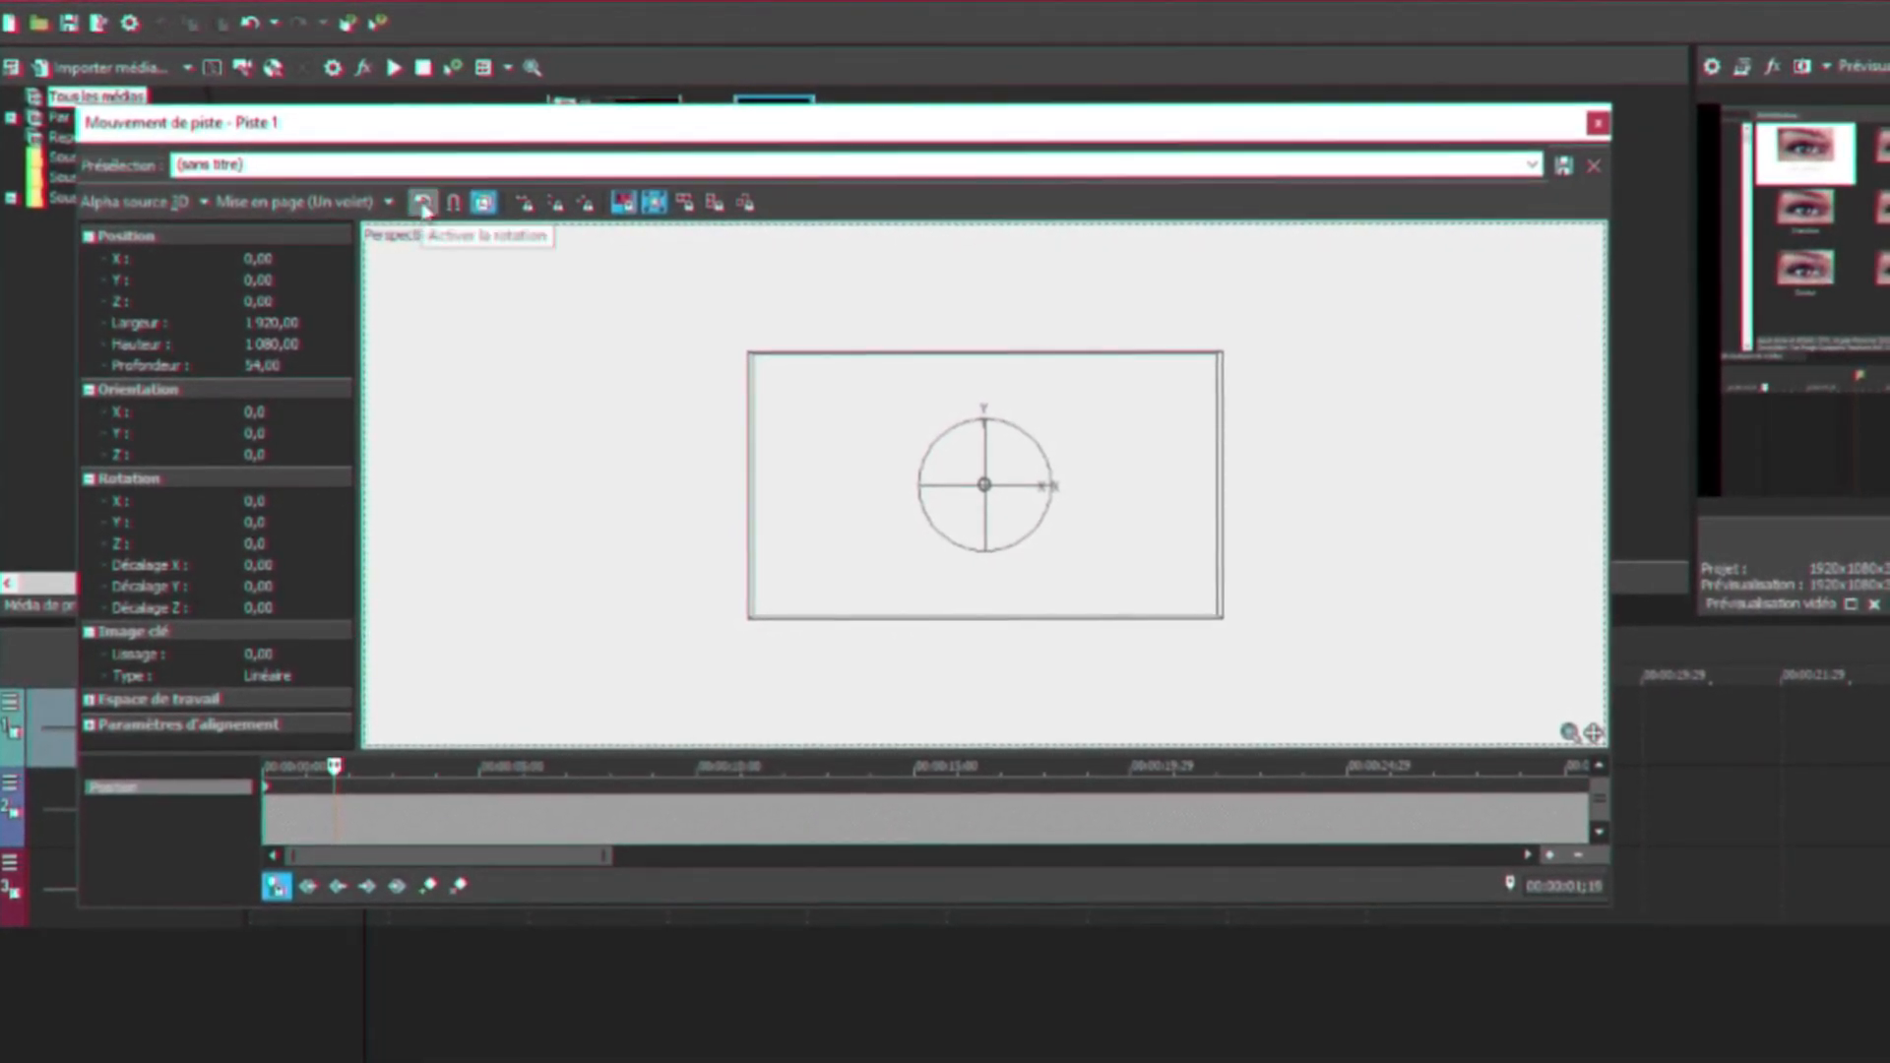
pyautogui.click(424, 203)
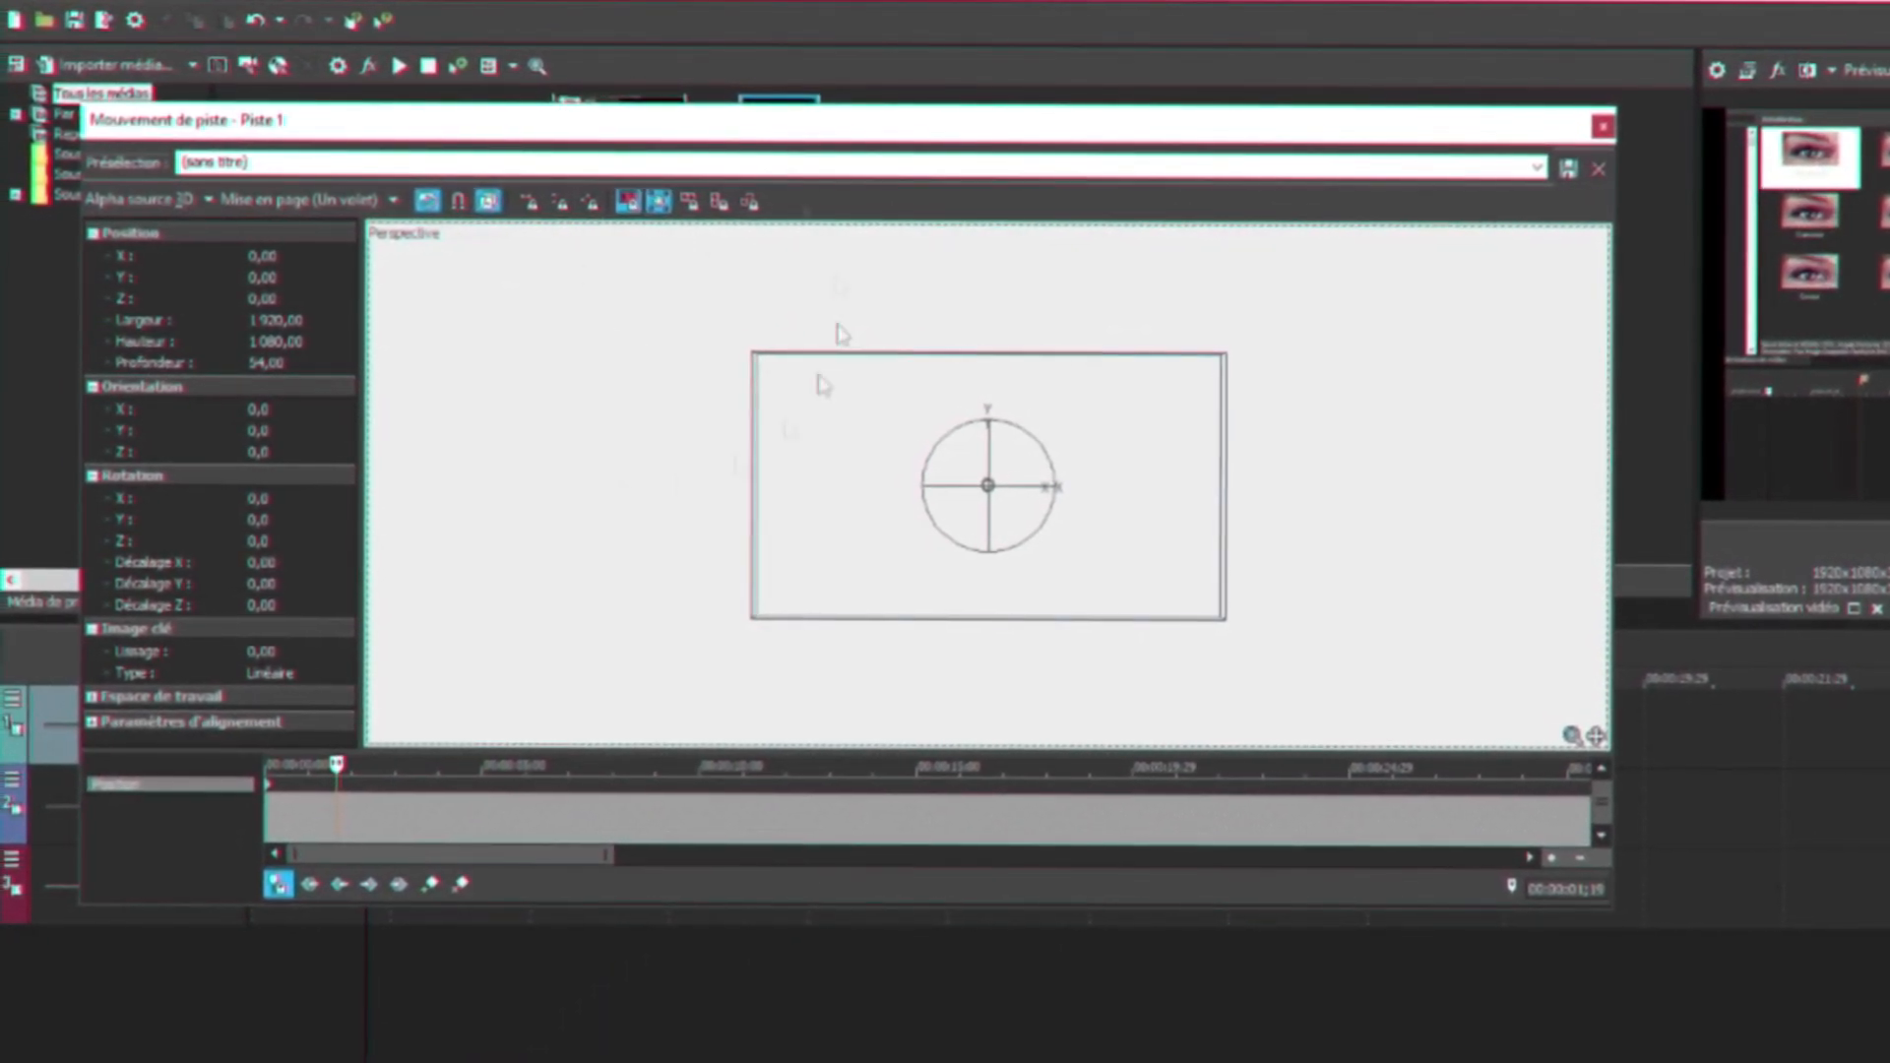
pyautogui.click(278, 886)
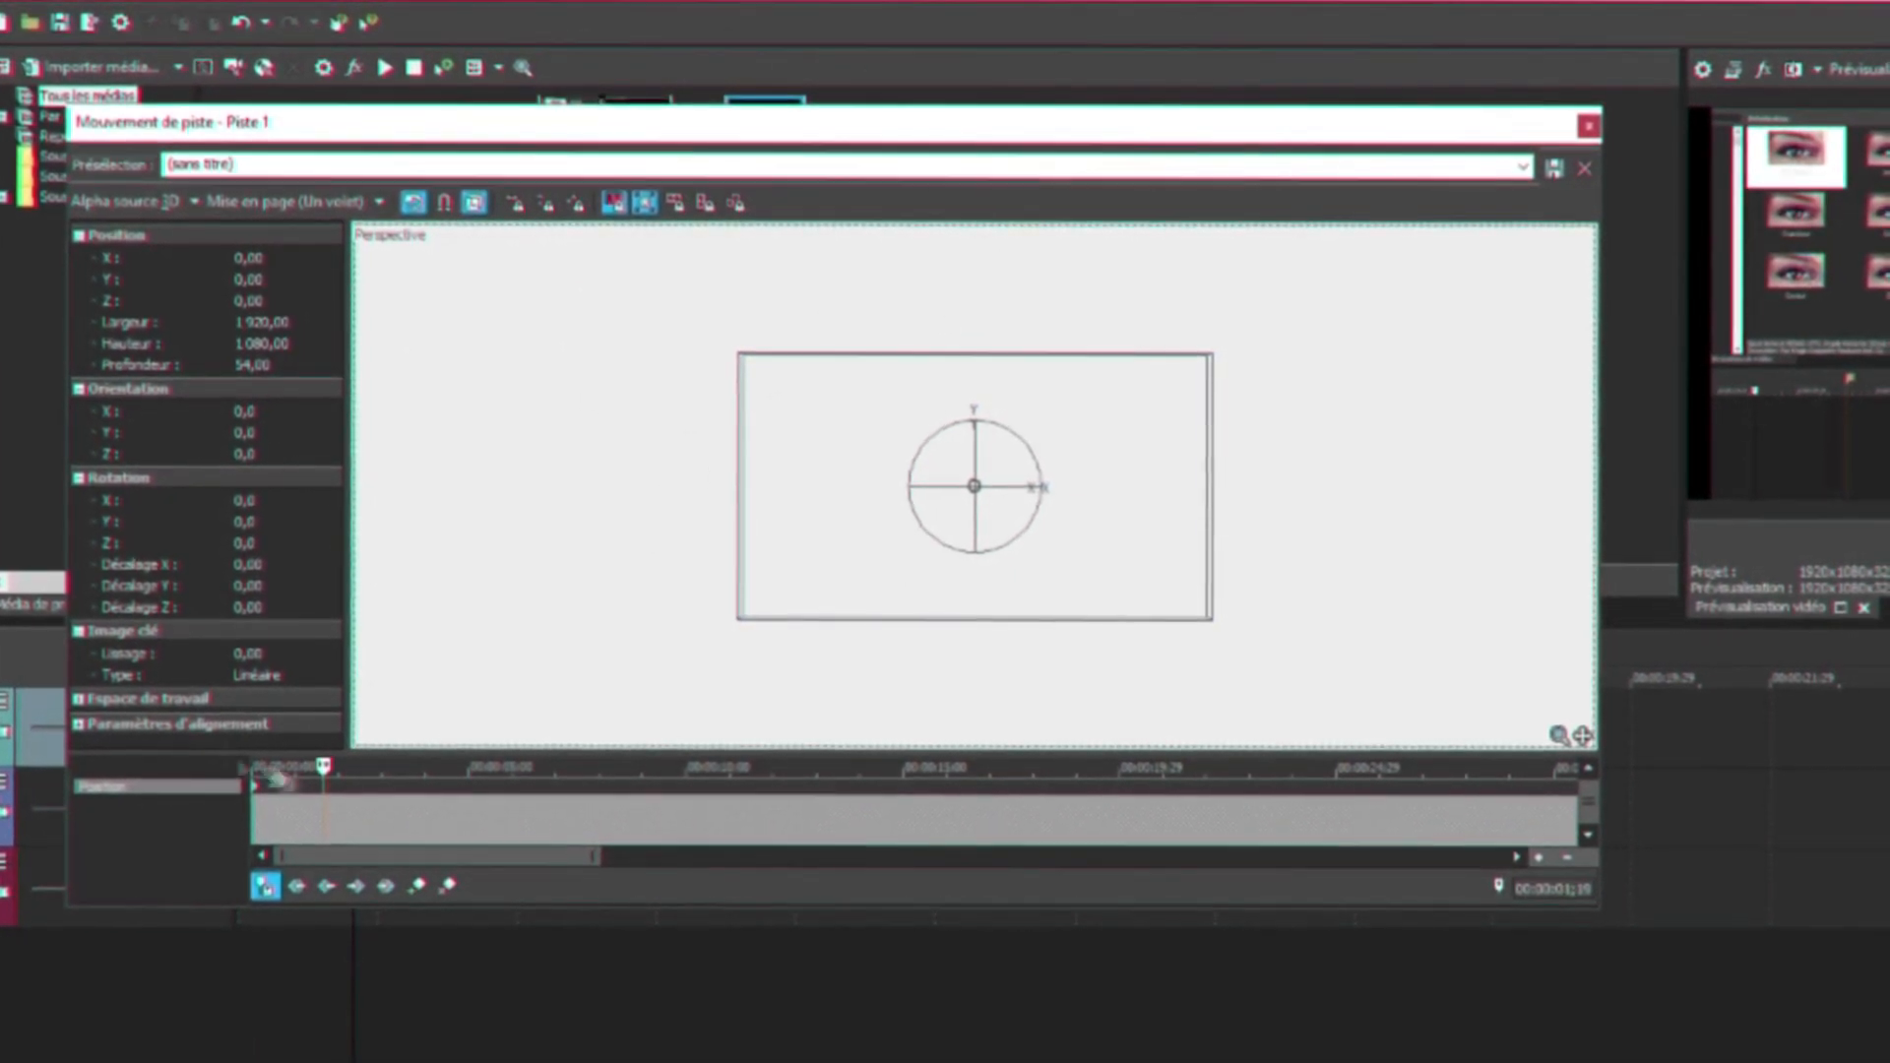
# At the timeline start, enlarge the track to about 3605 × 2028, tilt it to about -20, 14, 5 and shift it to about X 1000, Y 493.
pyautogui.click(256, 785)
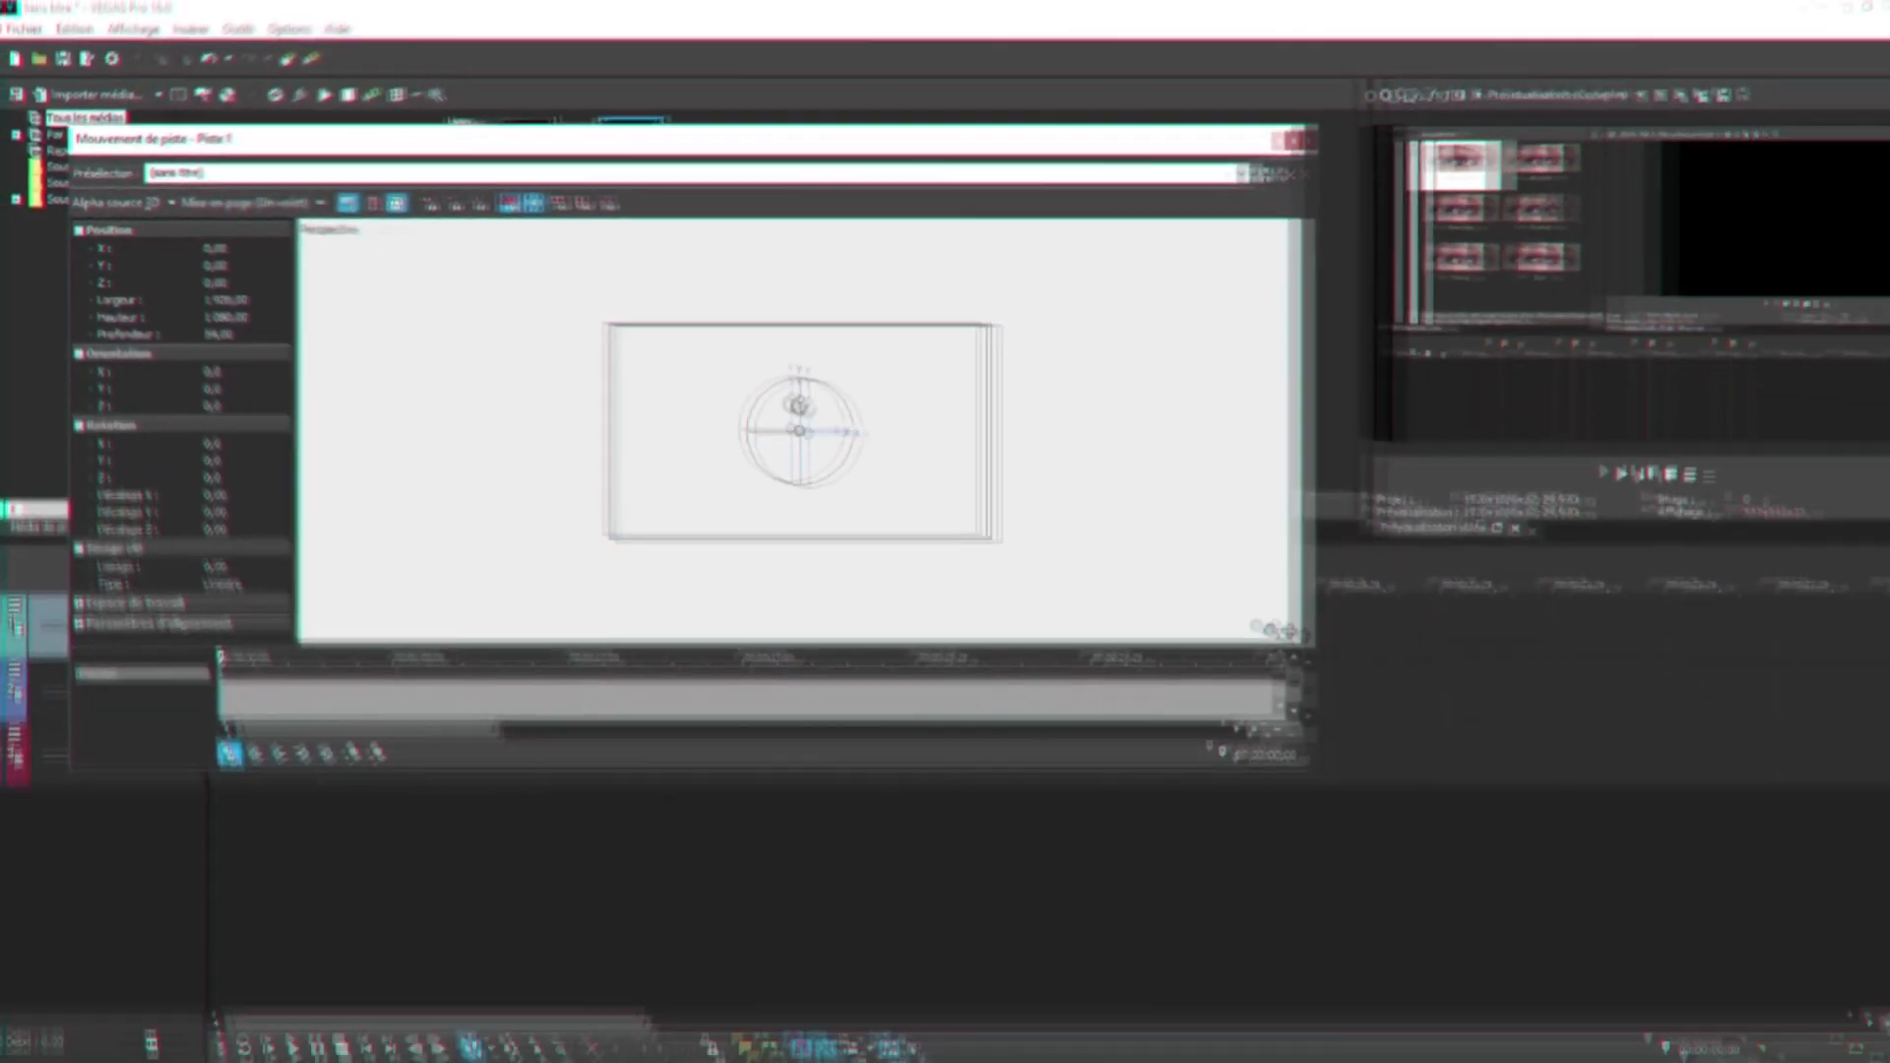
pyautogui.moveTo(986, 454); pyautogui.dragTo(986, 469)
pyautogui.moveTo(779, 406); pyautogui.dragTo(778, 423)
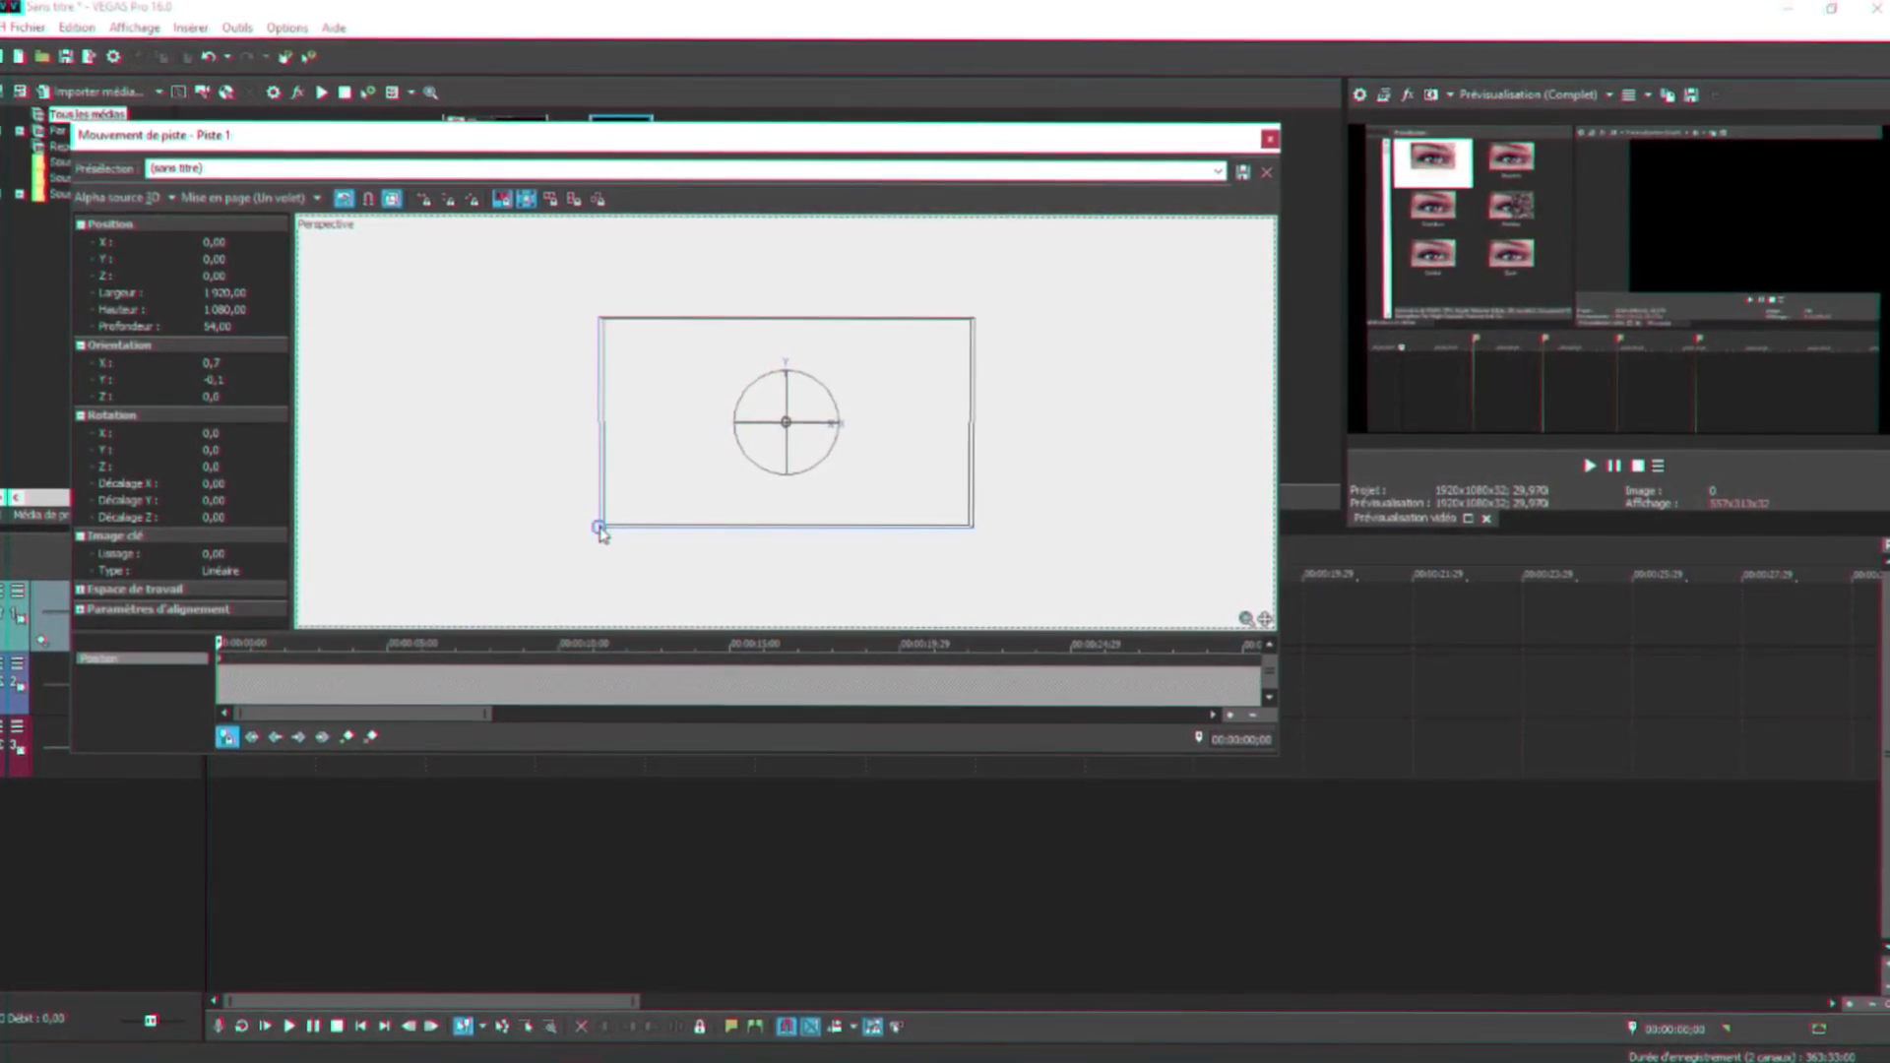
pyautogui.moveTo(588, 529); pyautogui.dragTo(476, 590)
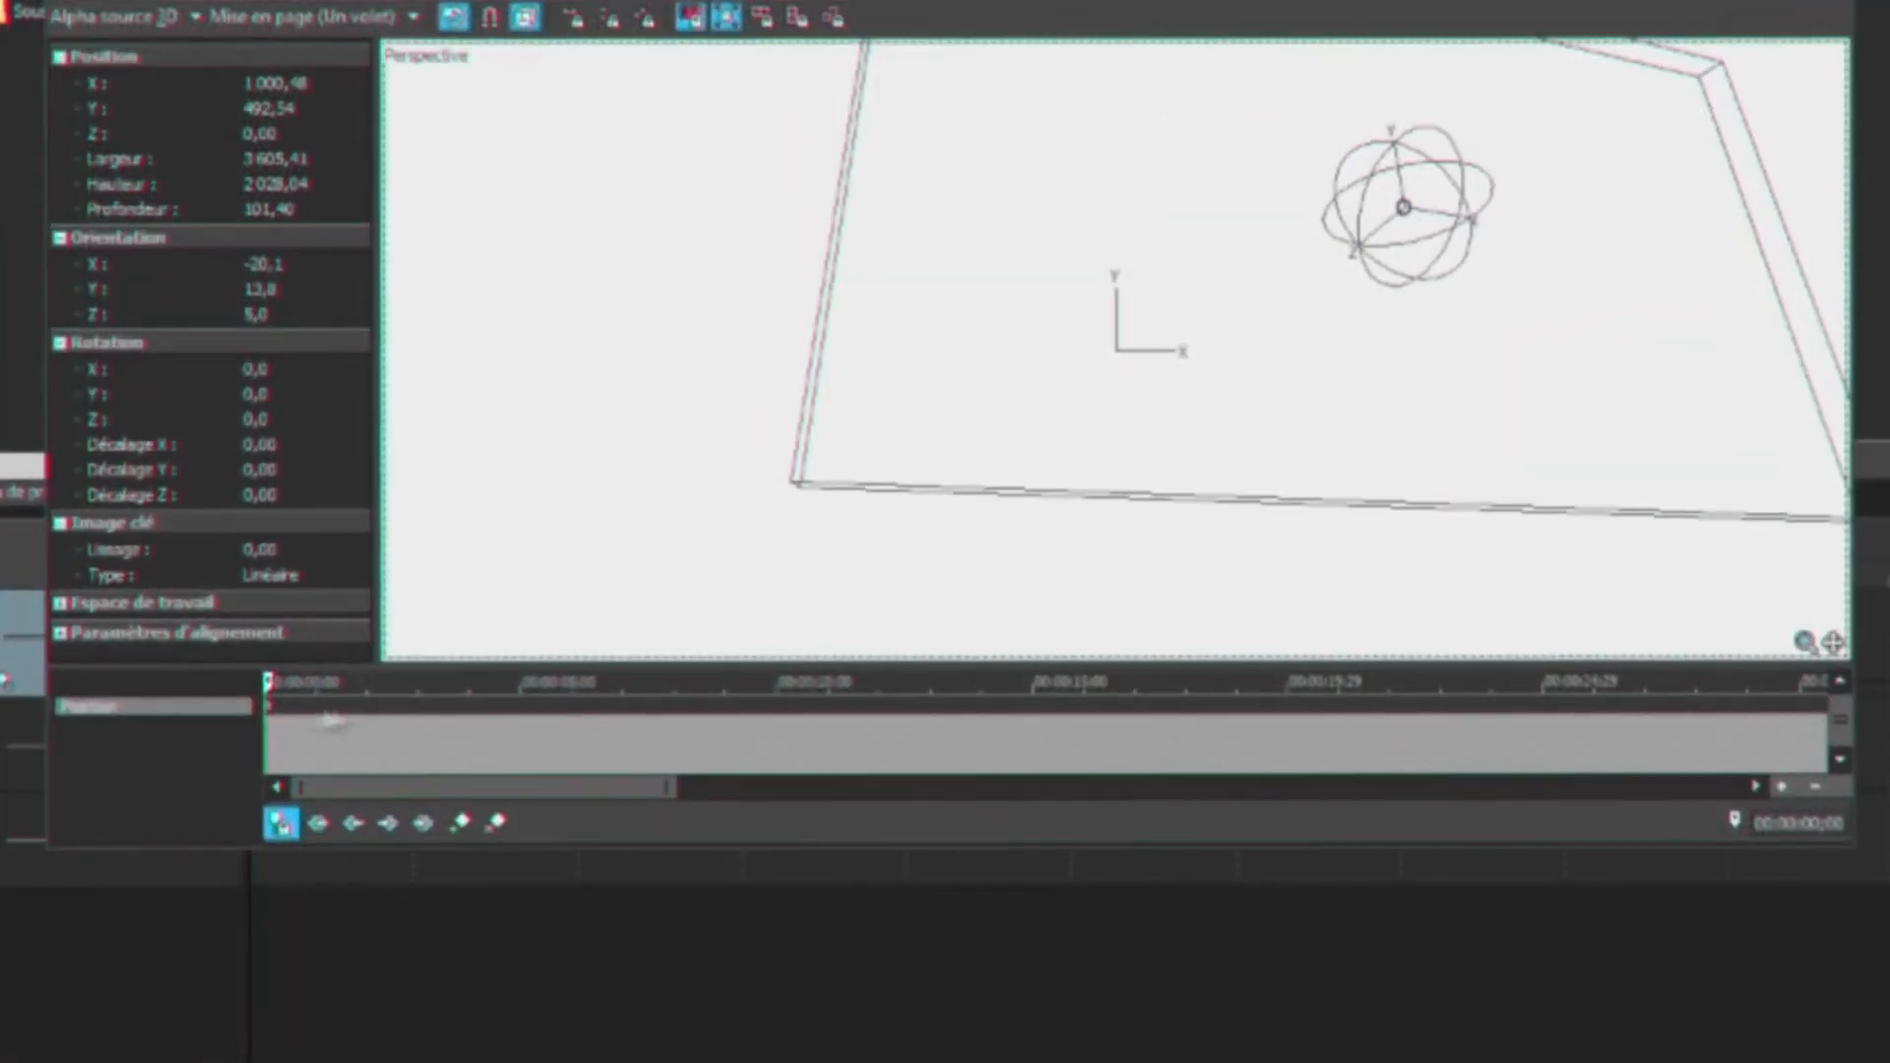
# Create a motion keyframe at 00:00:02;15 with the track moved to about X -241, Y 313, and close Track Motion.
pyautogui.click(294, 669)
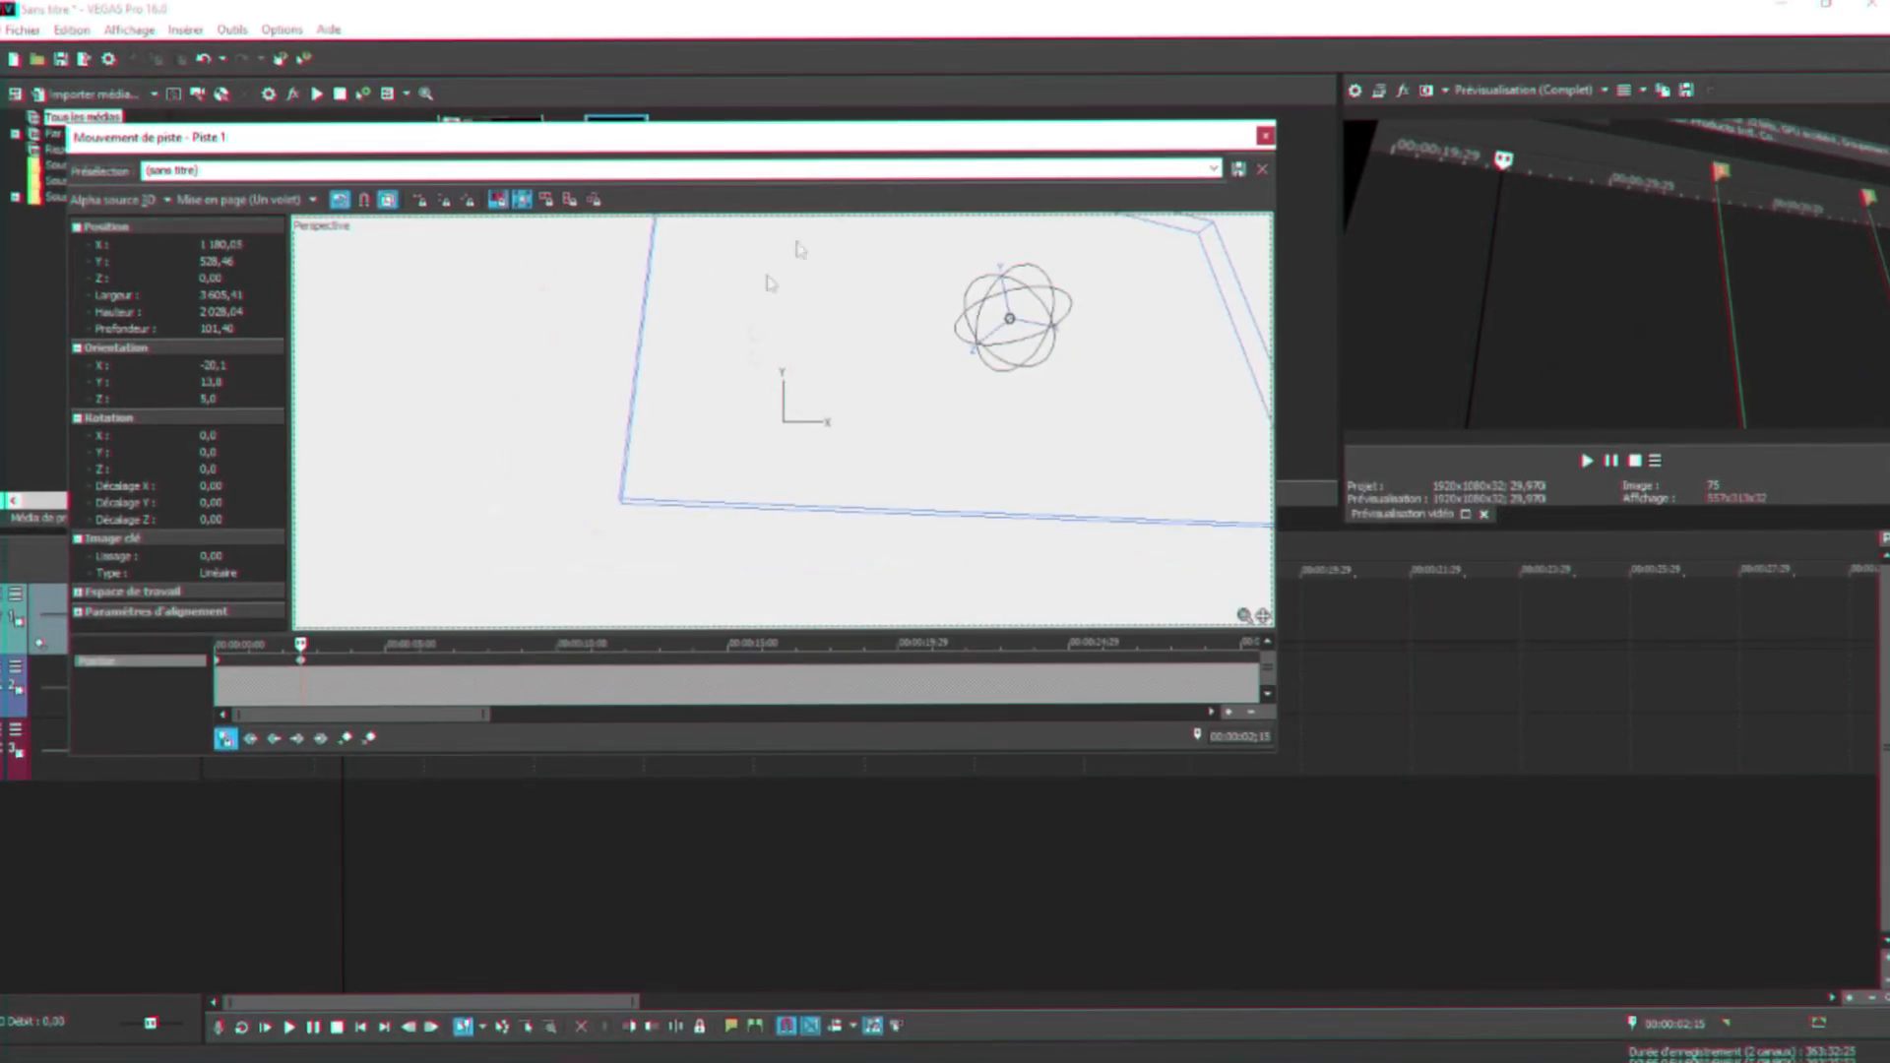
pyautogui.moveTo(879, 381); pyautogui.dragTo(755, 430)
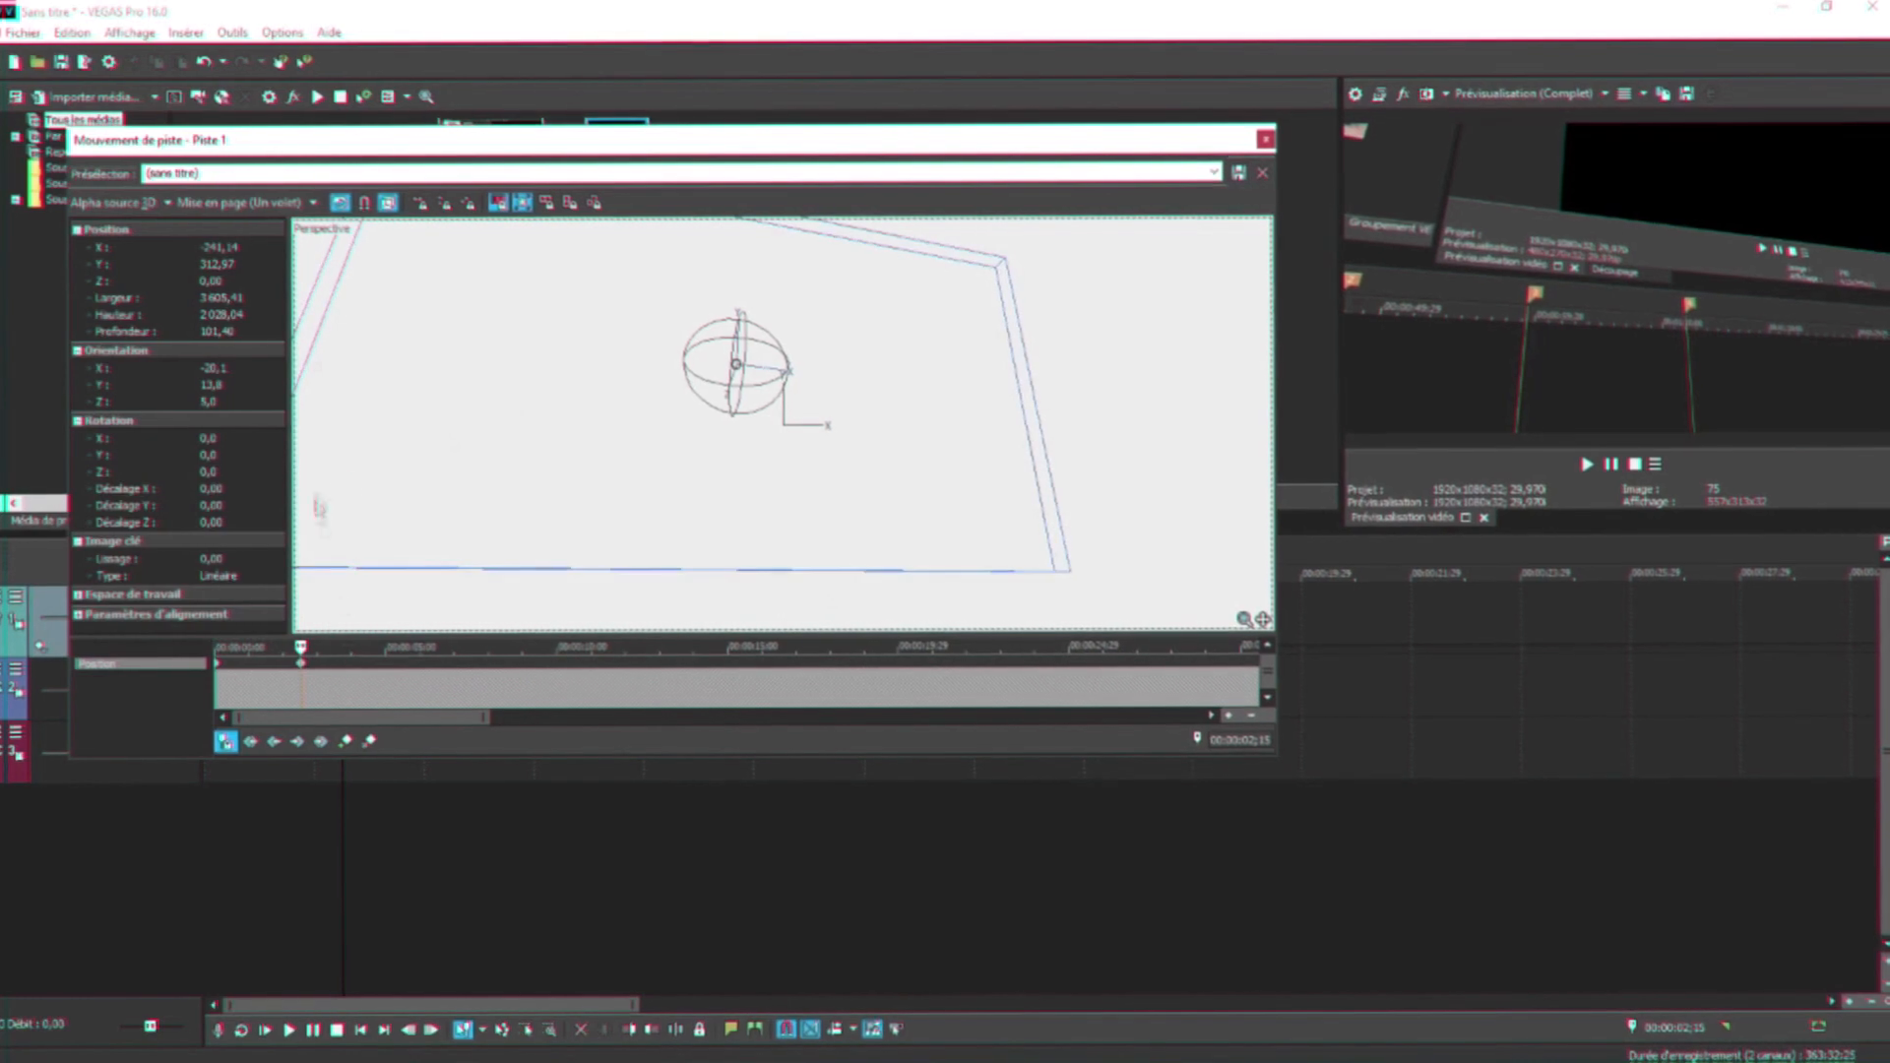
pyautogui.click(1267, 138)
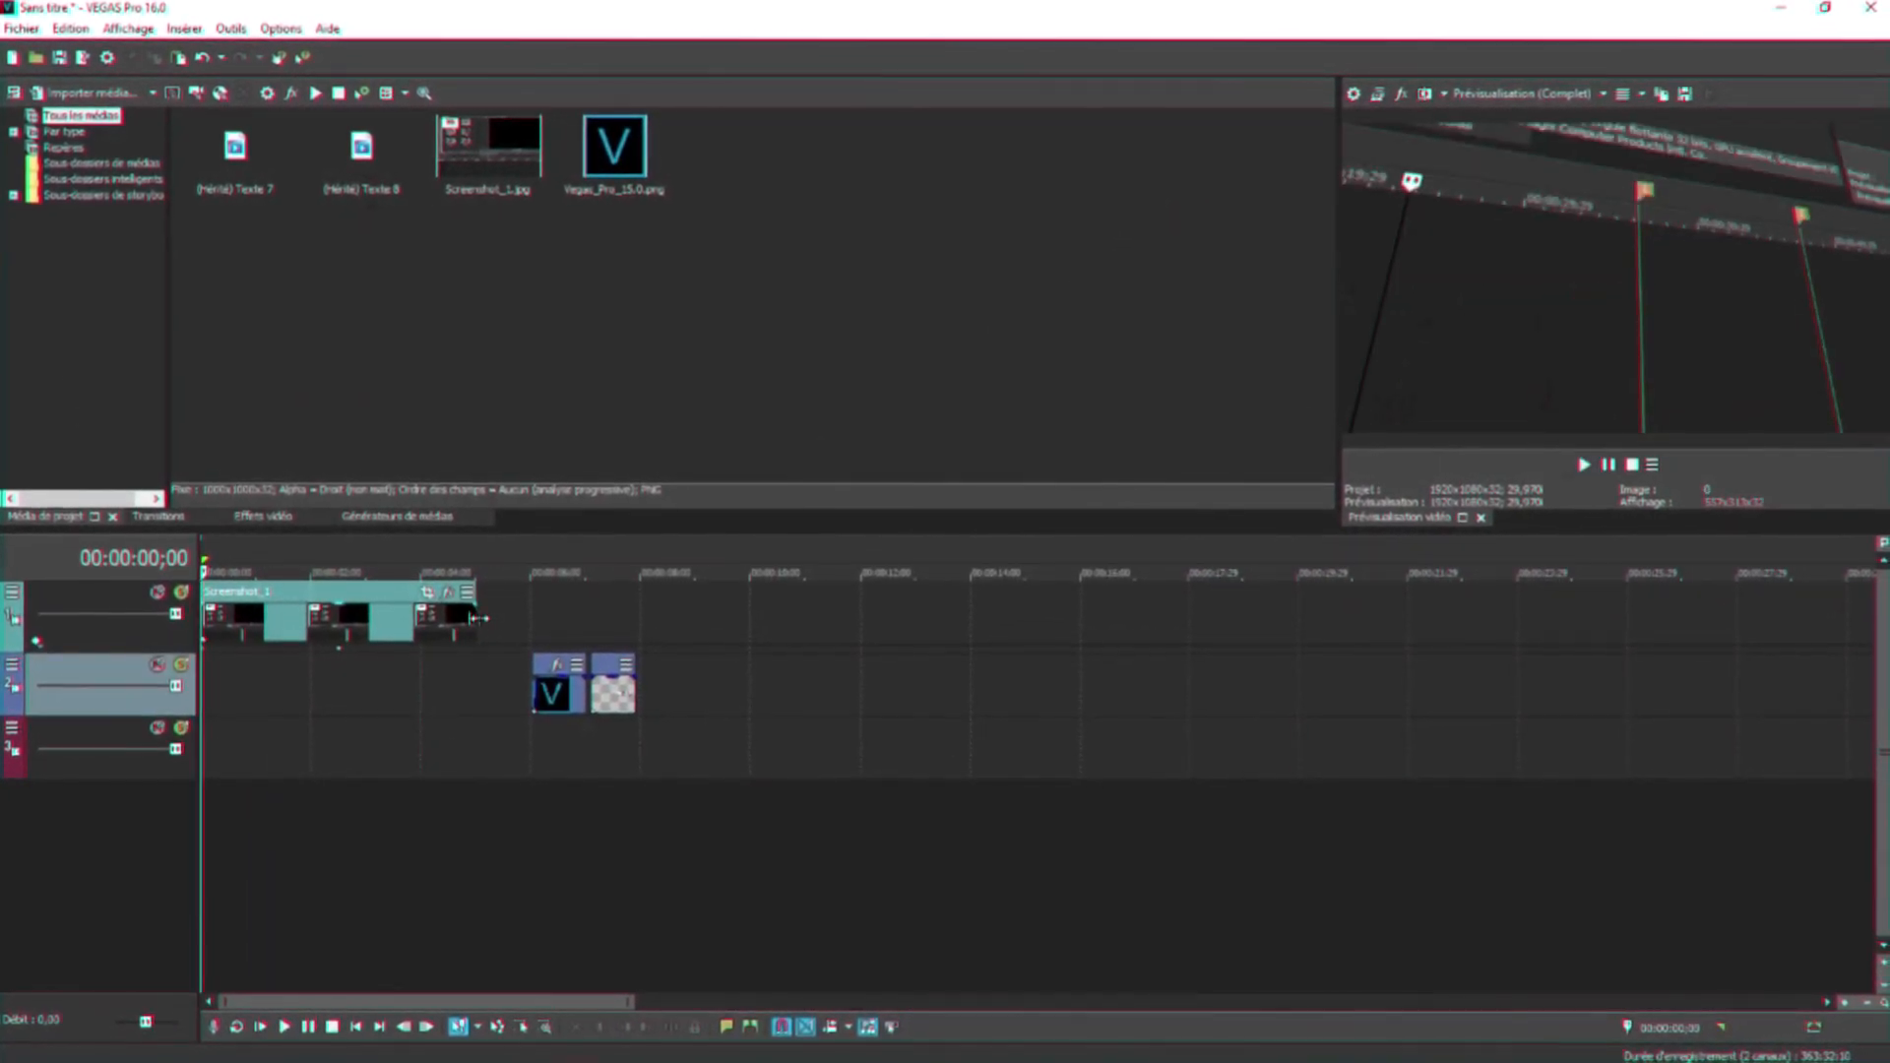
# Extend the Screenshot_1 clip to about 14 seconds and move its second motion keyframe to about 10.5 seconds, checking the playback.
pyautogui.moveTo(480, 617); pyautogui.dragTo(970, 617)
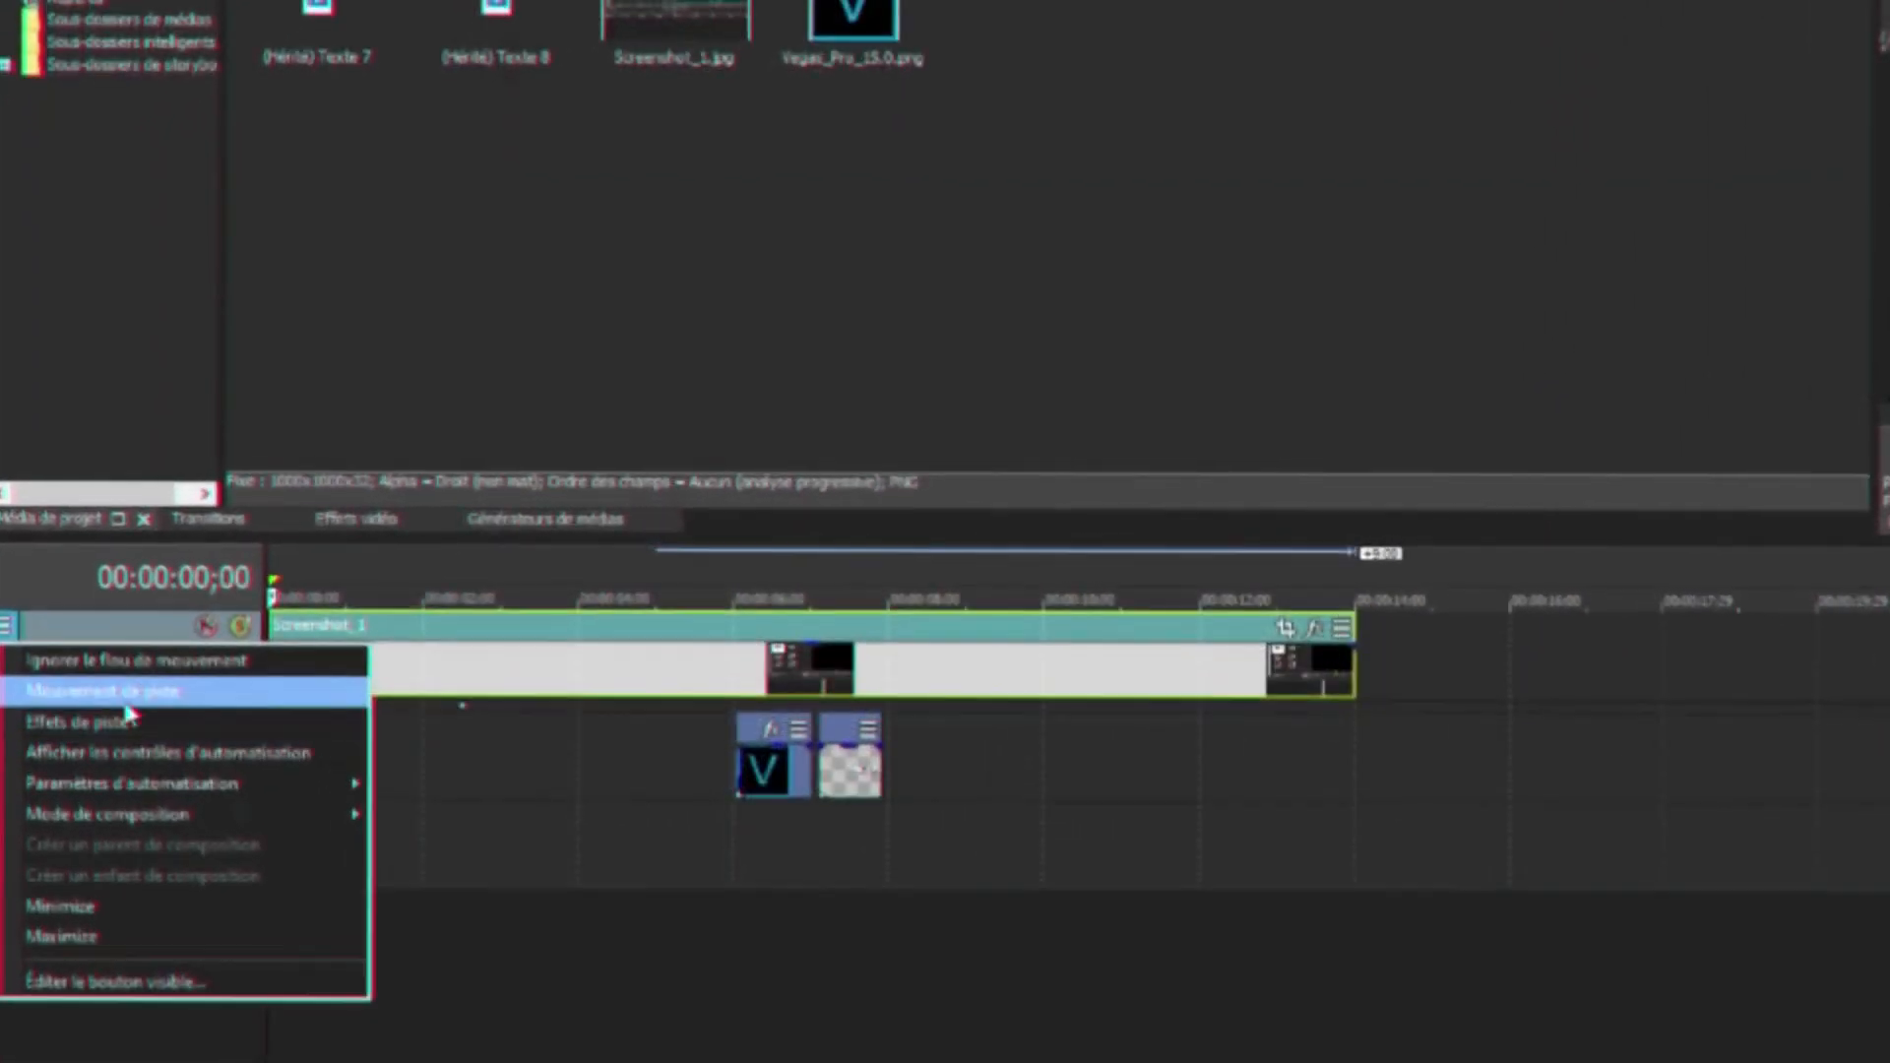
pyautogui.click(79, 635)
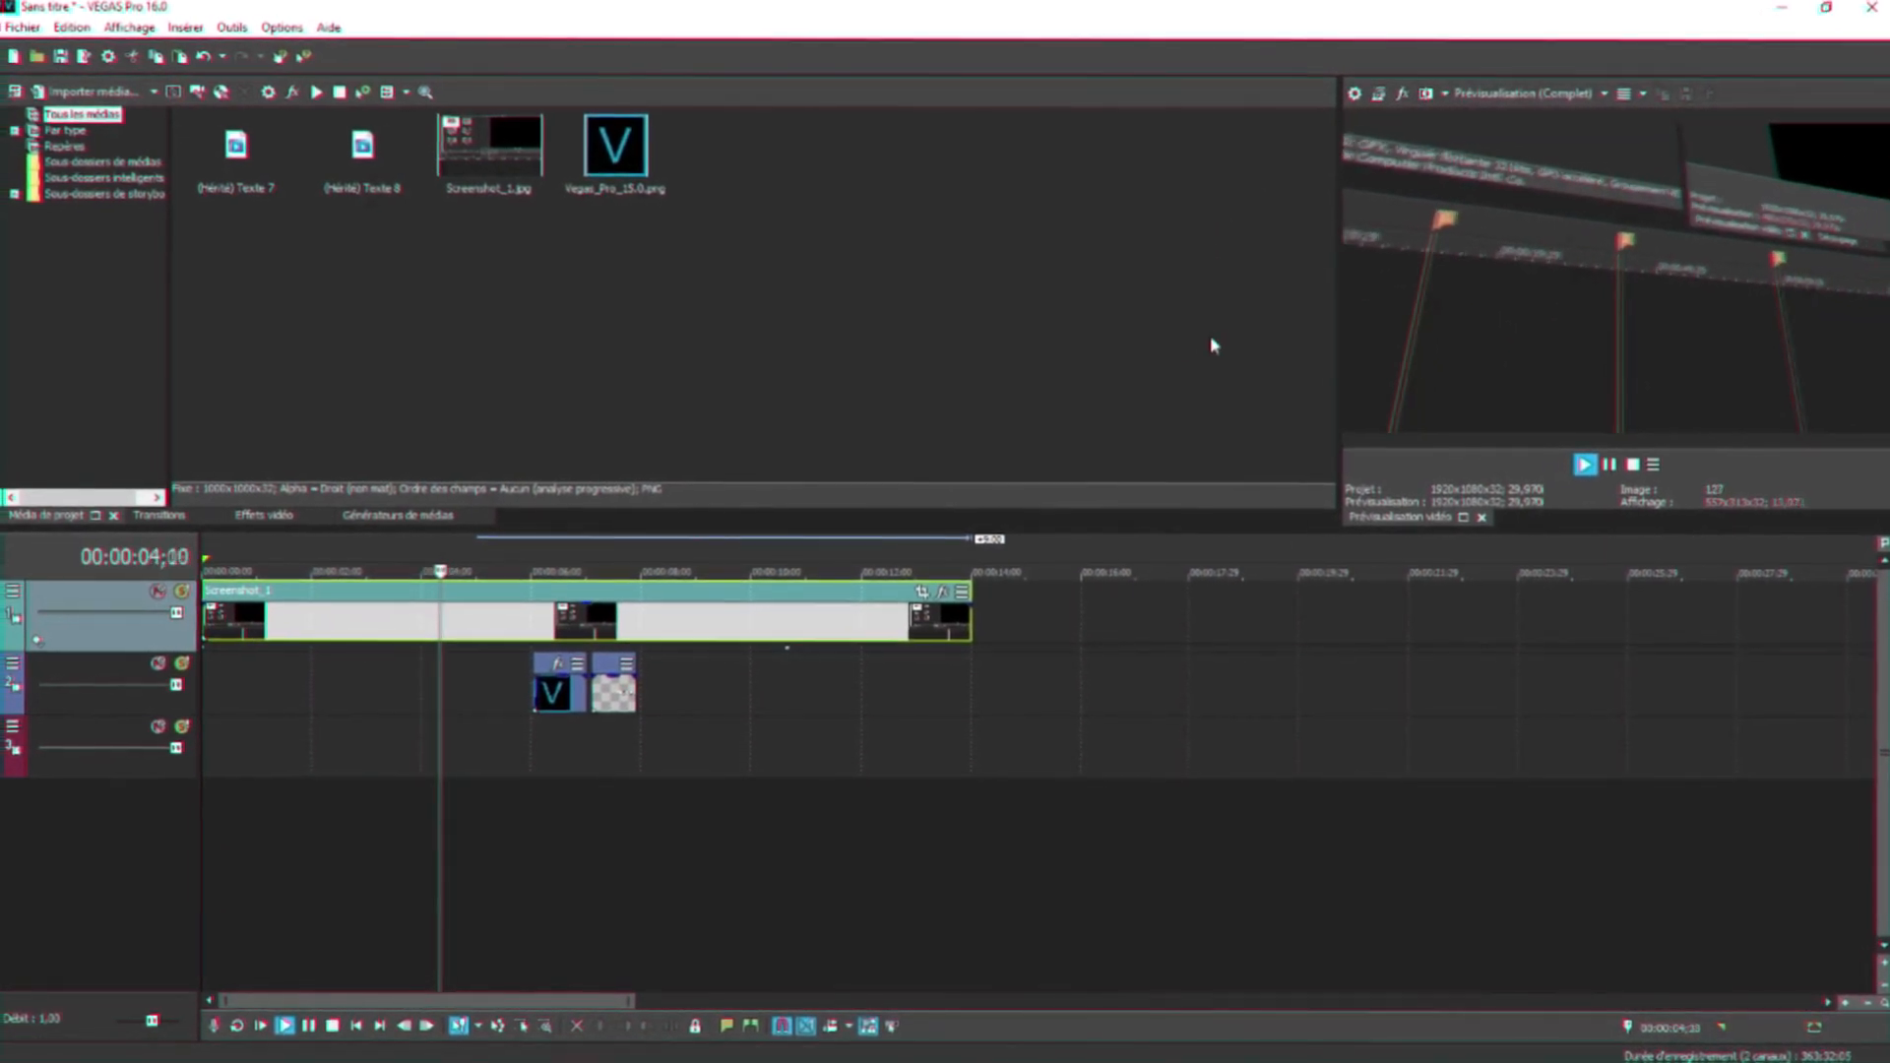
pyautogui.press('space')
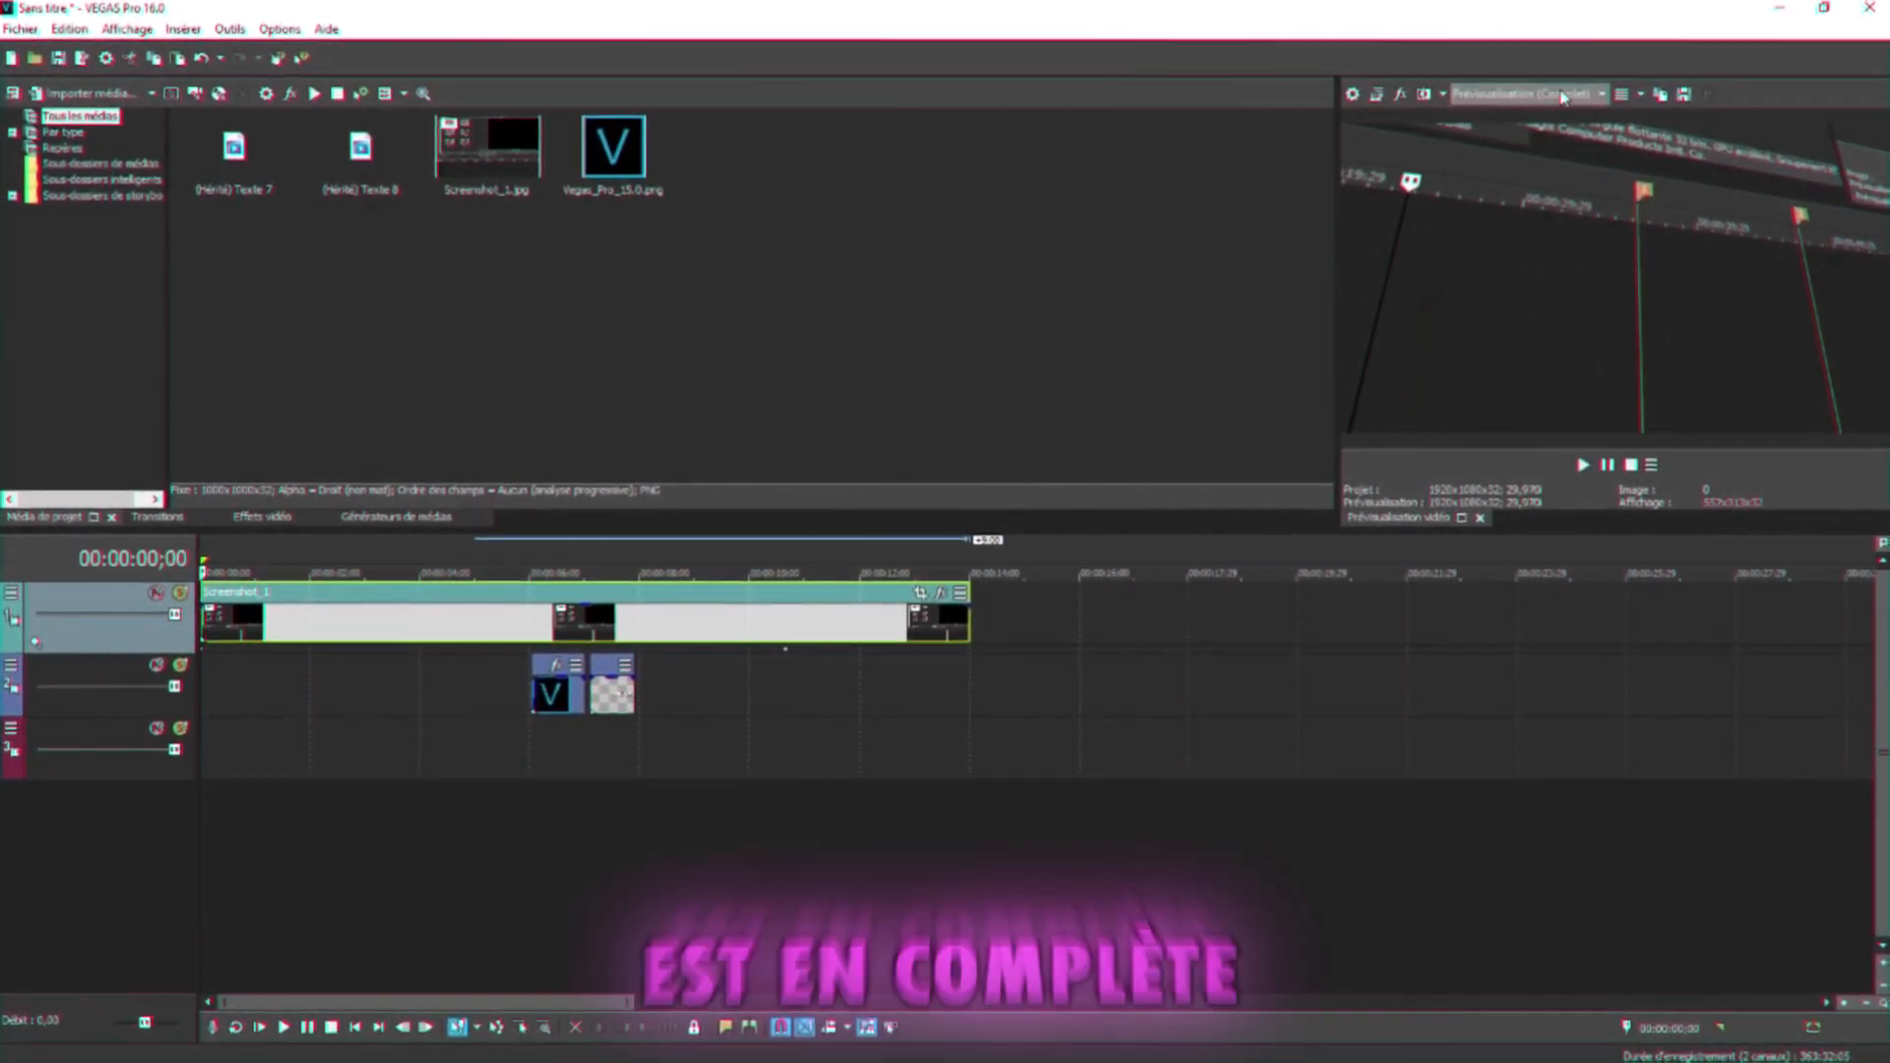
# Set the preview quality to Prévisualisation (Auto), widen the video preview pane and play the animation.
pyautogui.click(1564, 95)
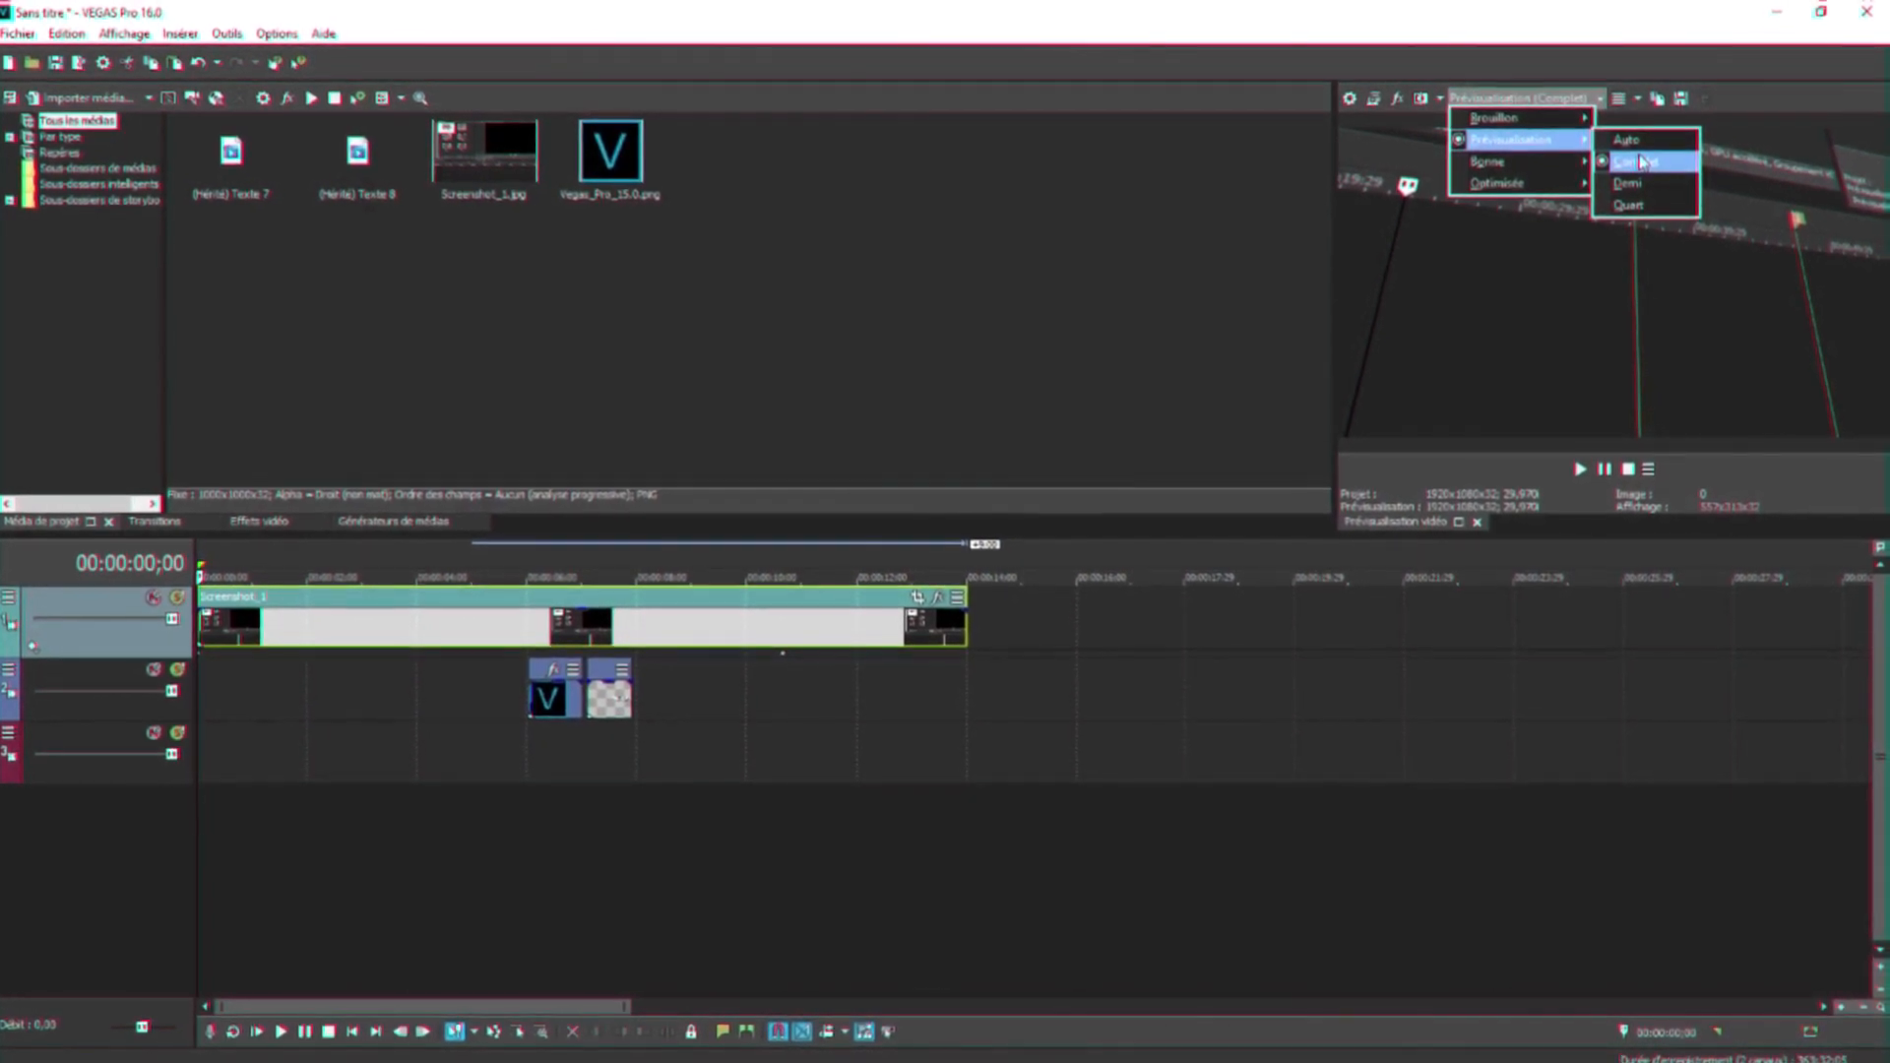
pyautogui.click(1640, 146)
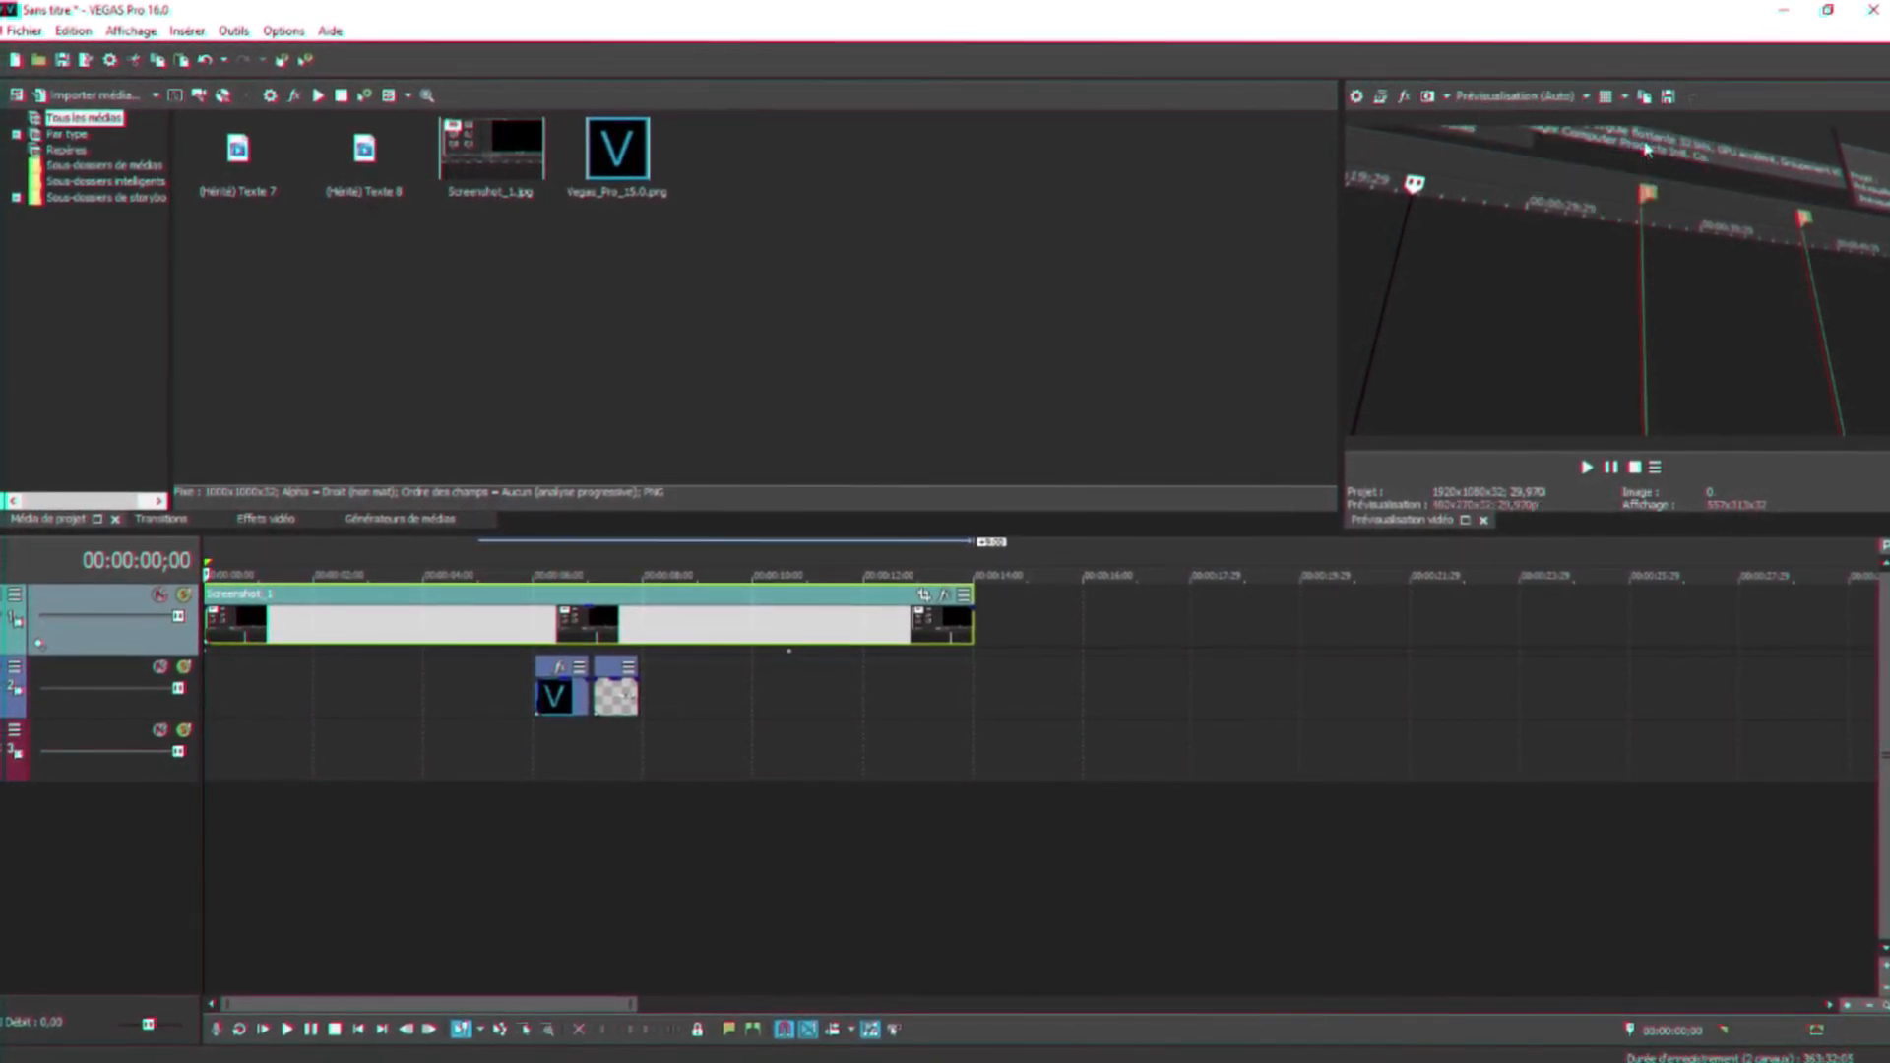
pyautogui.moveTo(1340, 232); pyautogui.dragTo(966, 222)
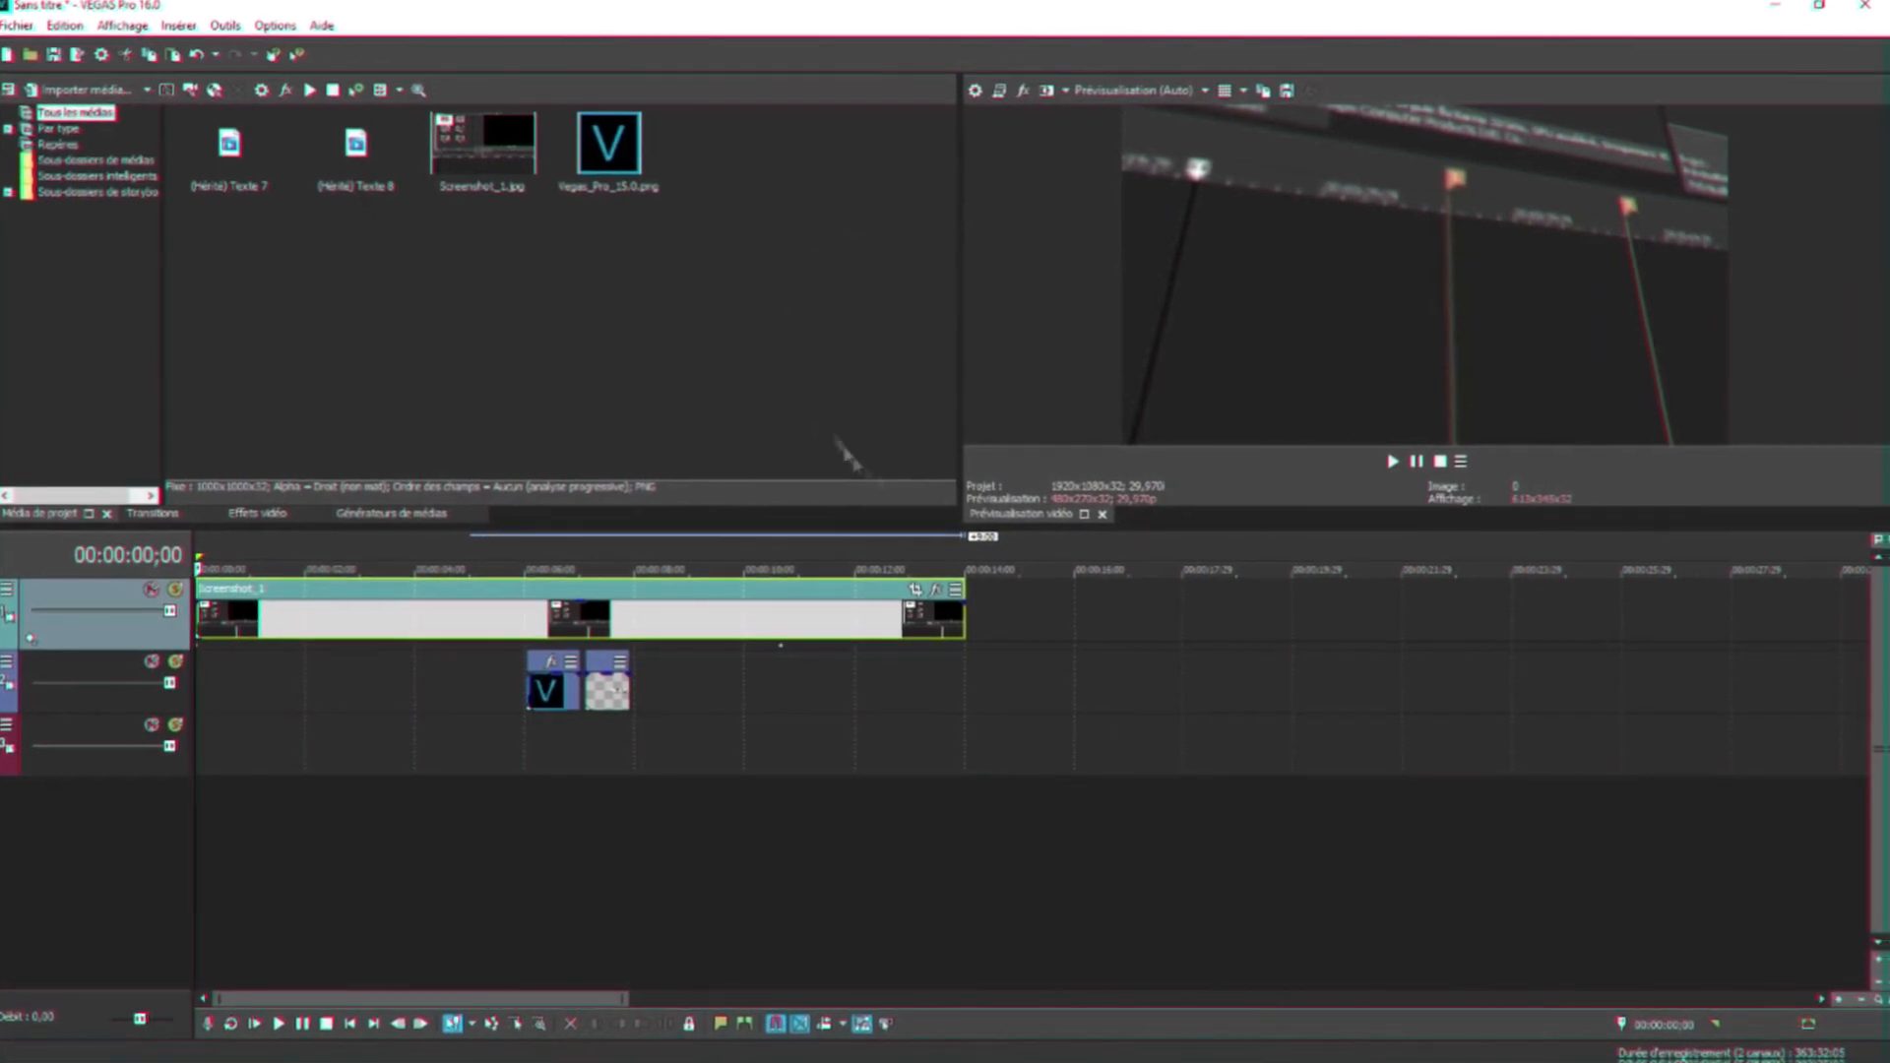
pyautogui.press('space')
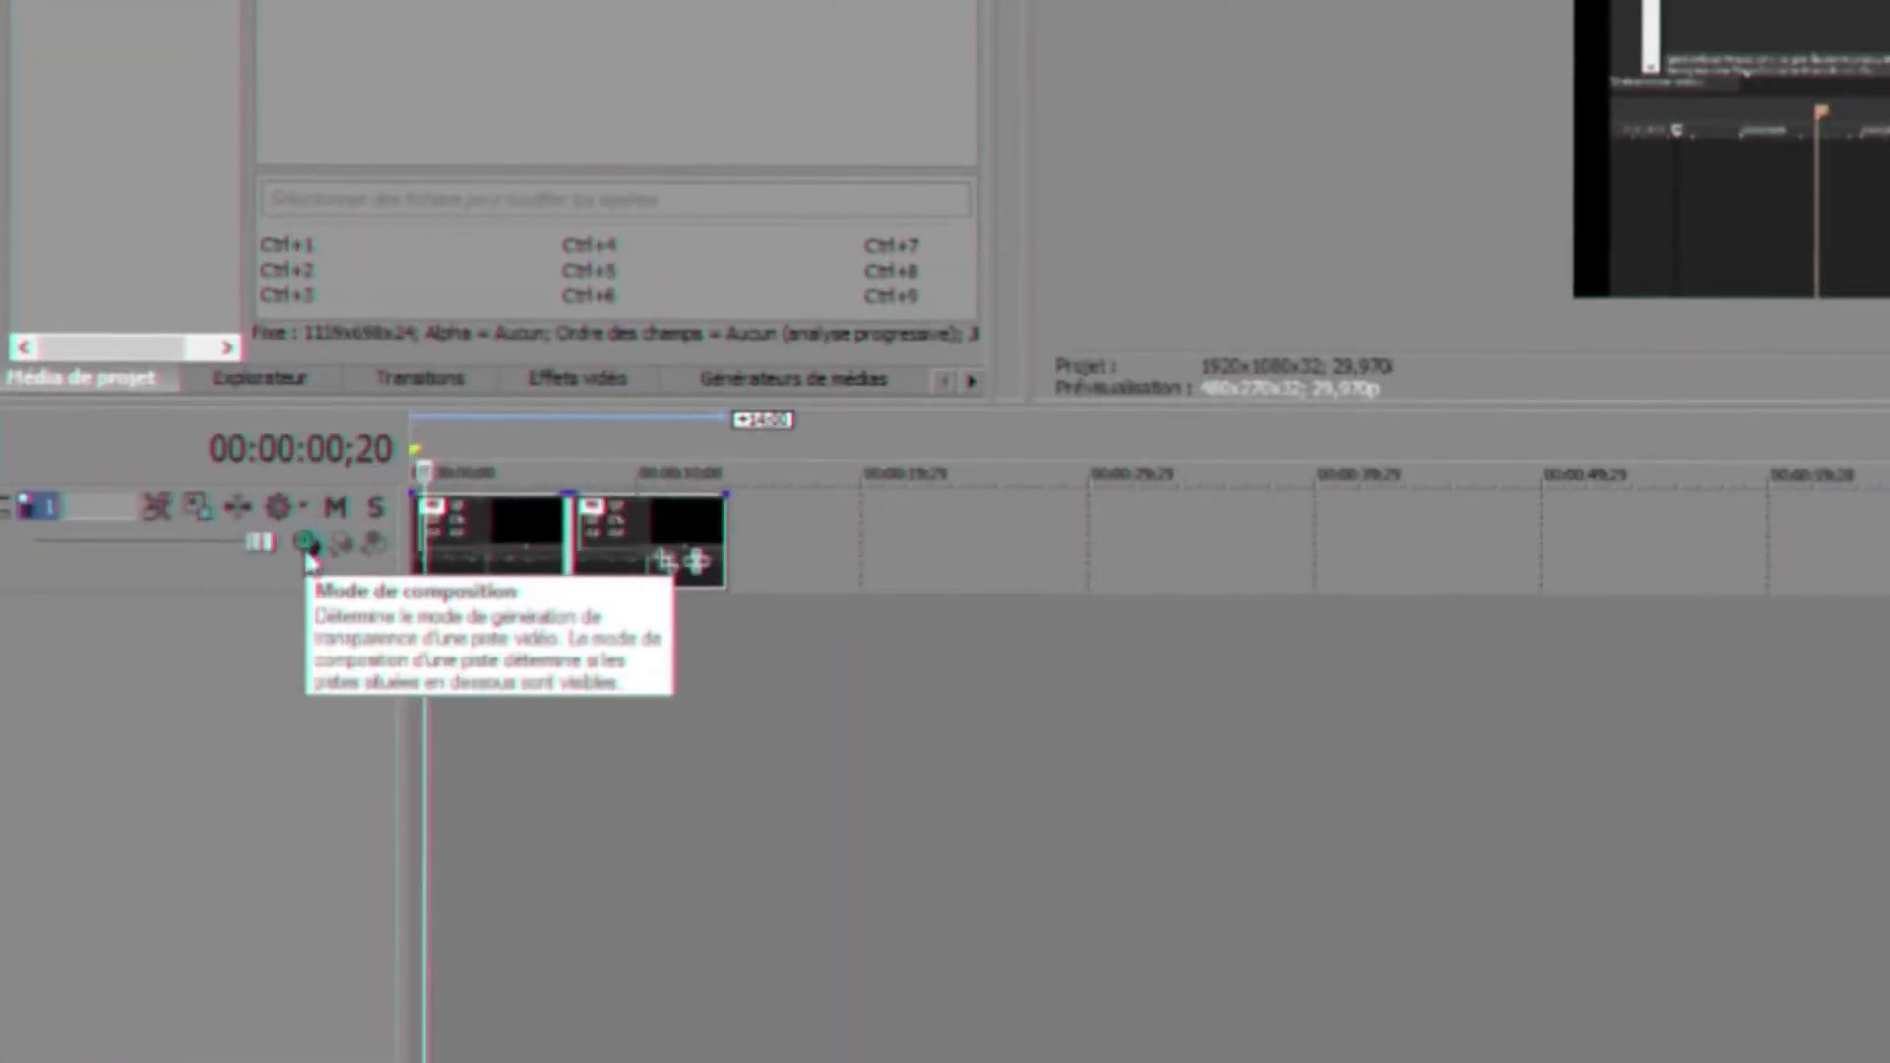
# In VEGAS Pro 14, set the screenshot track's compositing mode to 3D source alpha and open its Track Motion.
pyautogui.click(307, 546)
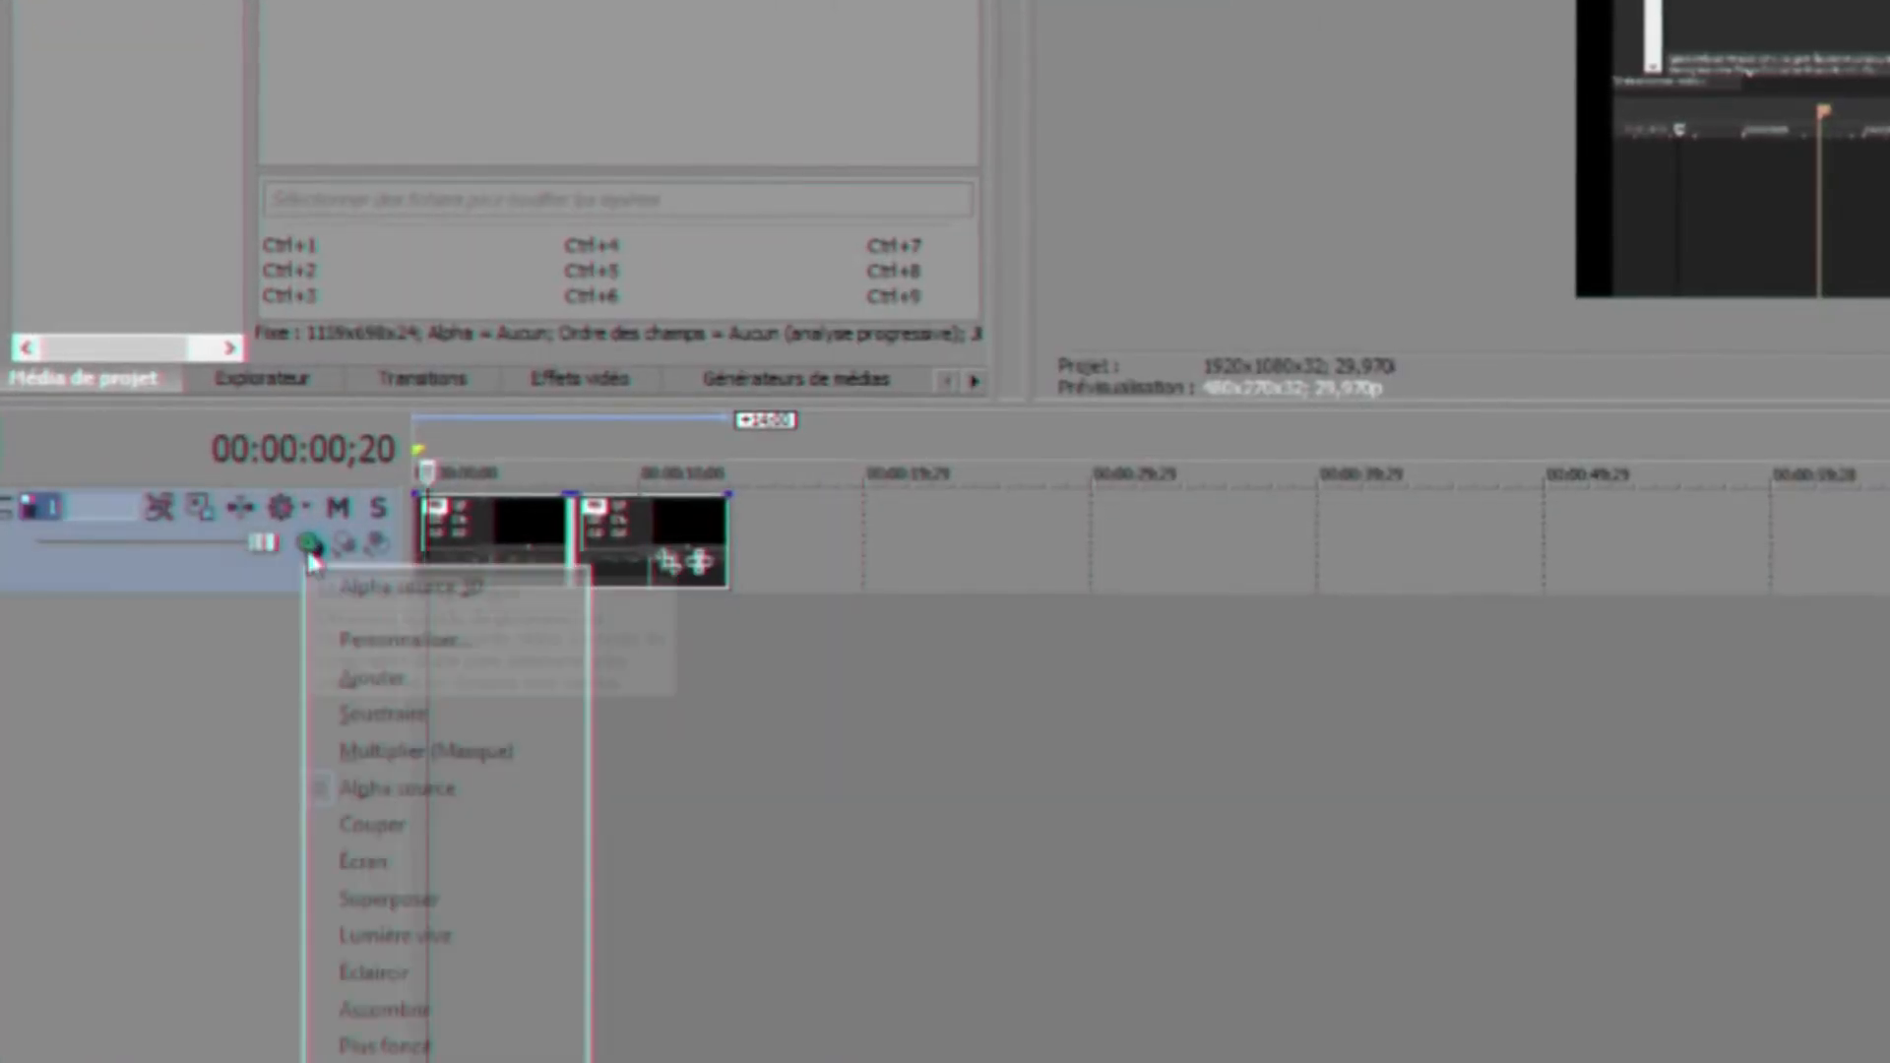
pyautogui.click(433, 596)
pyautogui.click(213, 510)
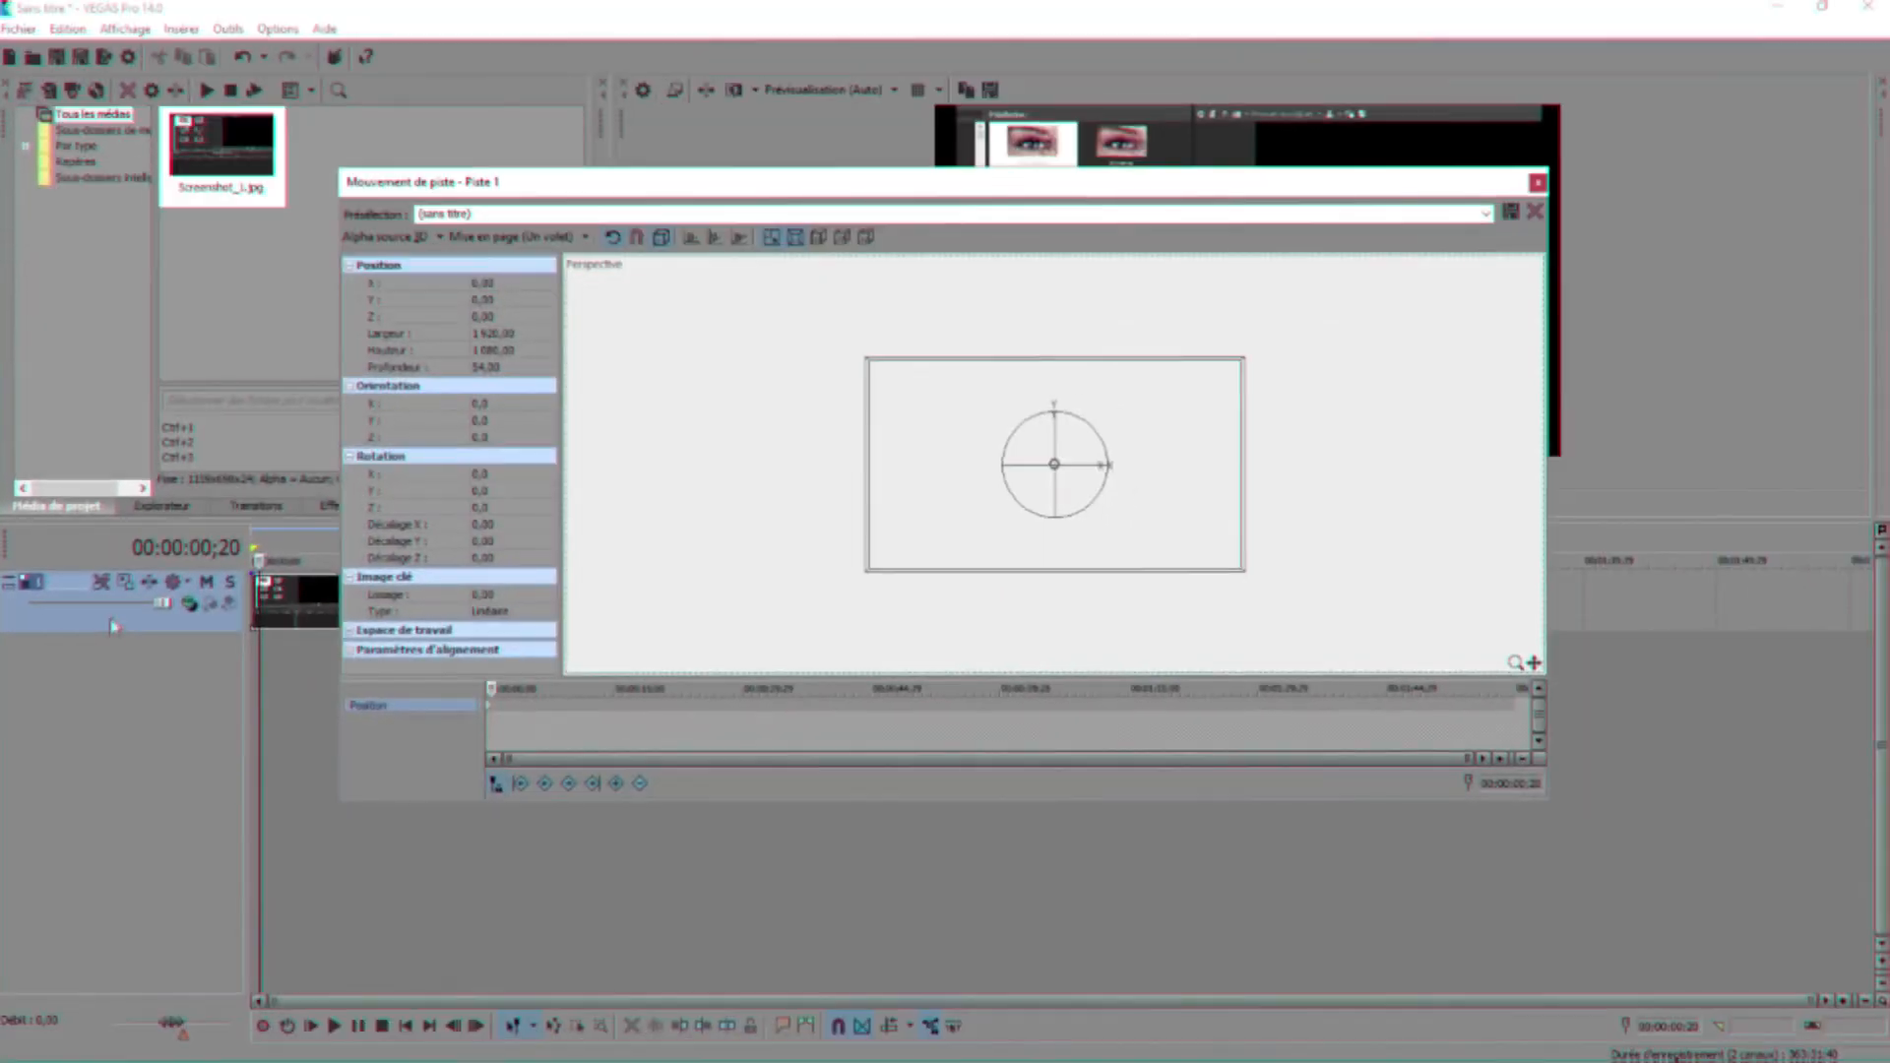
# Enlarge the track to about 2318 × 1304, tilt it slightly in 3D and offset it from the centre, closing Track Motion.
pyautogui.moveTo(993, 183); pyautogui.dragTo(726, 398)
pyautogui.moveTo(789, 677)
pyautogui.mouseDown()
pyautogui.moveTo(781, 646)
pyautogui.moveTo(799, 713)
pyautogui.mouseUp()
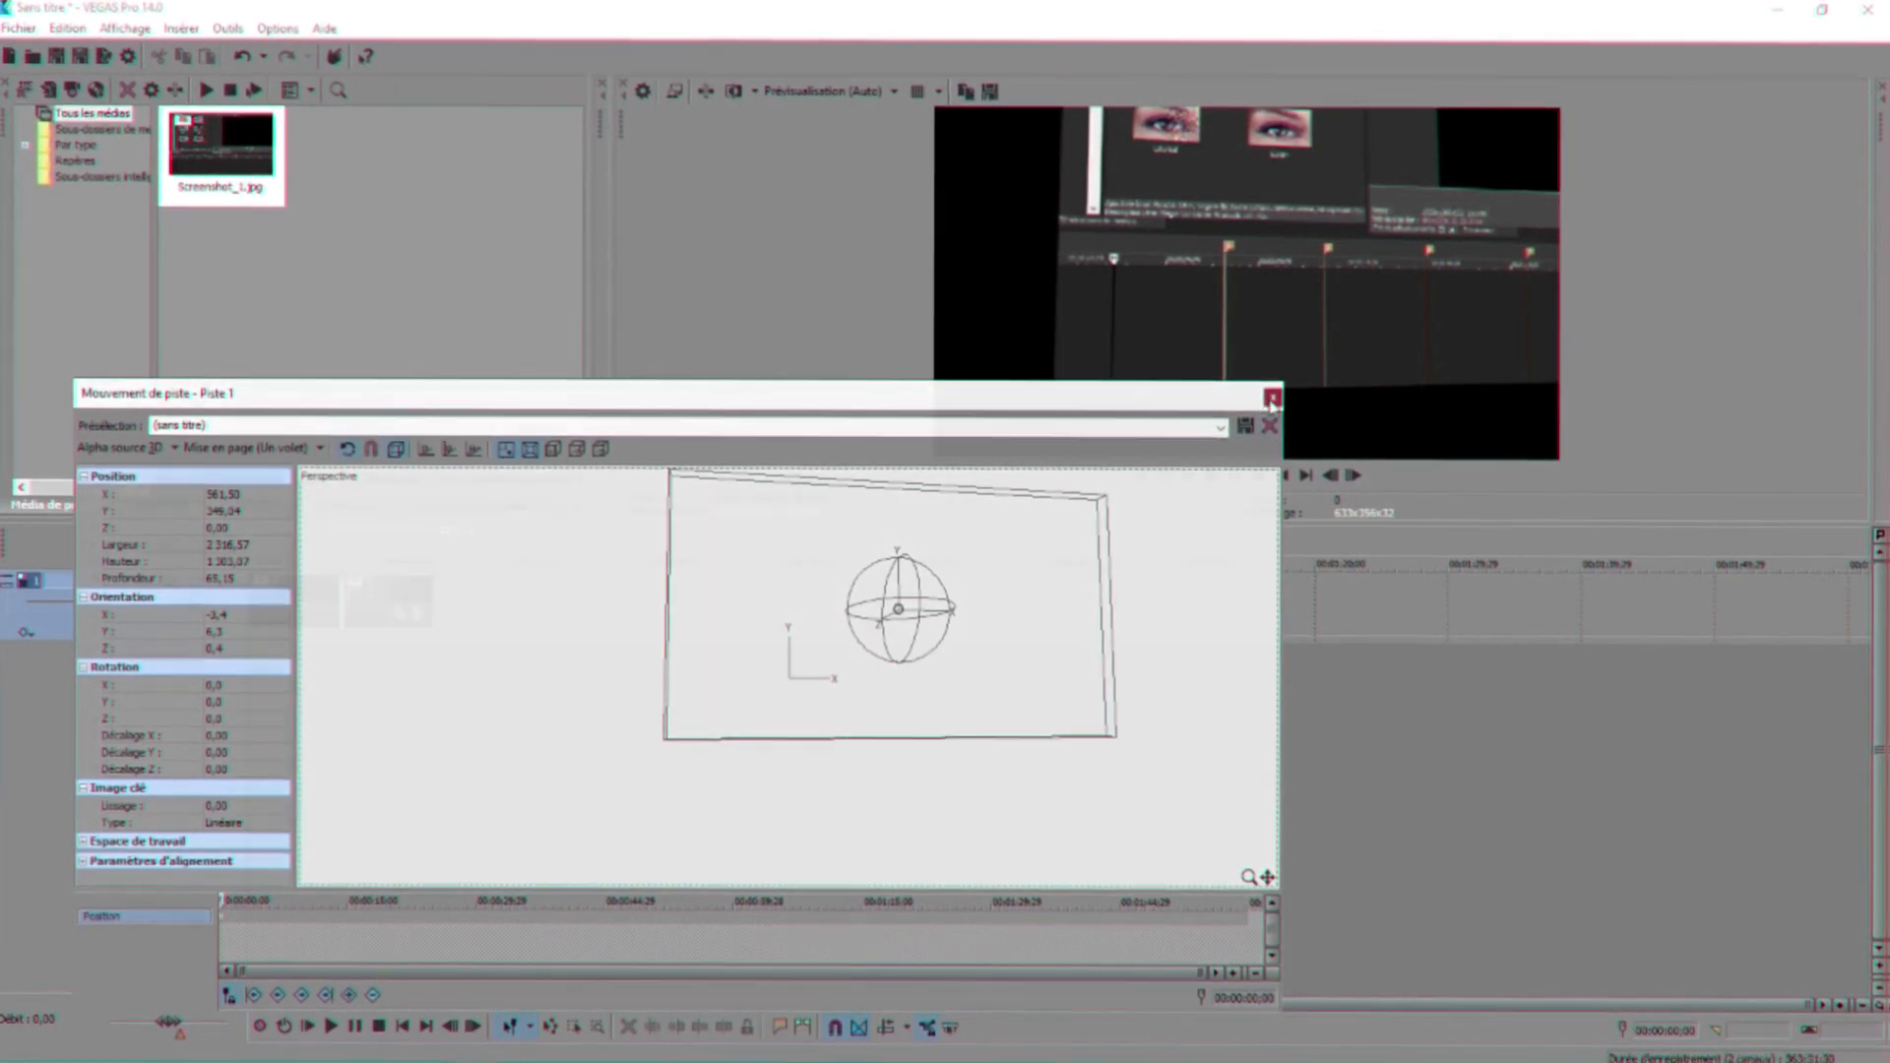
pyautogui.click(1271, 400)
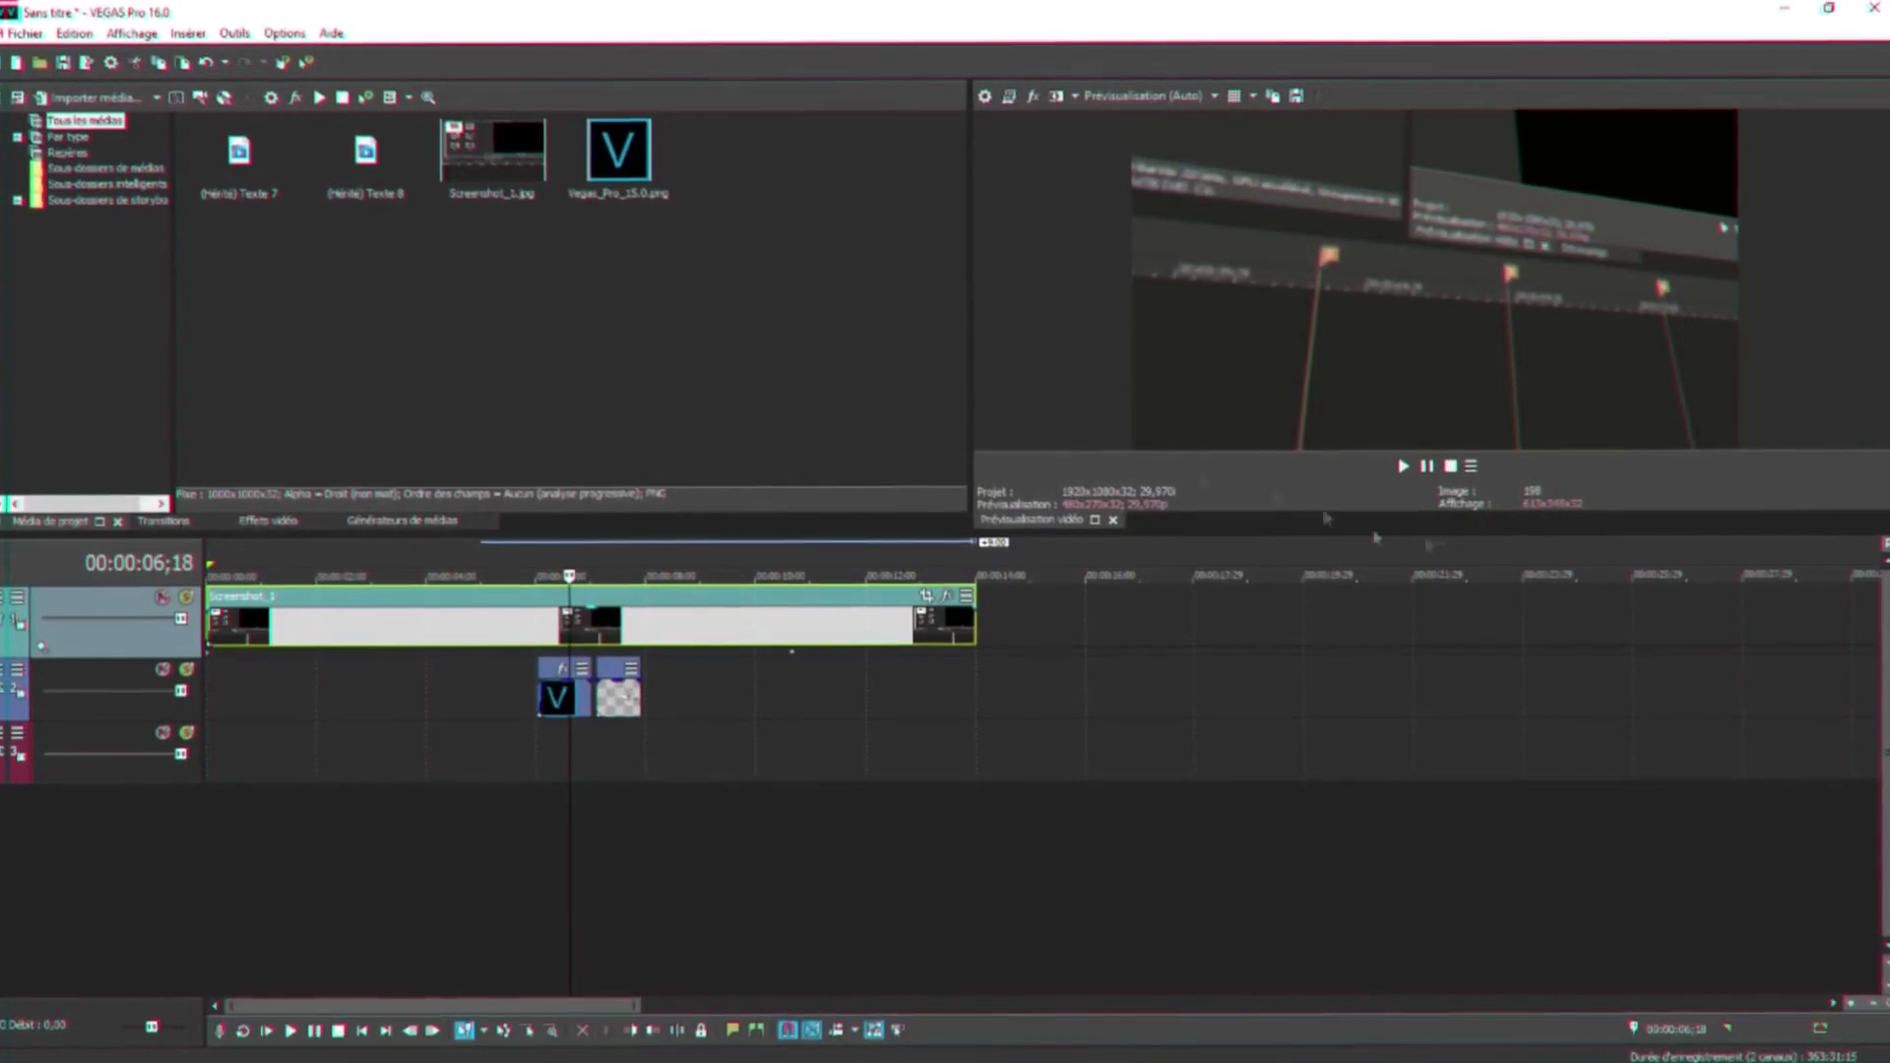
# Back in VEGAS Pro 16, delete the Screenshot_1 clip and place the logo and text clips at the start of the first track.
pyautogui.press('Delete')
pyautogui.moveTo(286, 604); pyautogui.dragTo(267, 609)
pyautogui.click(244, 655)
pyautogui.scroll(2, 280, 658)
pyautogui.click(293, 620)
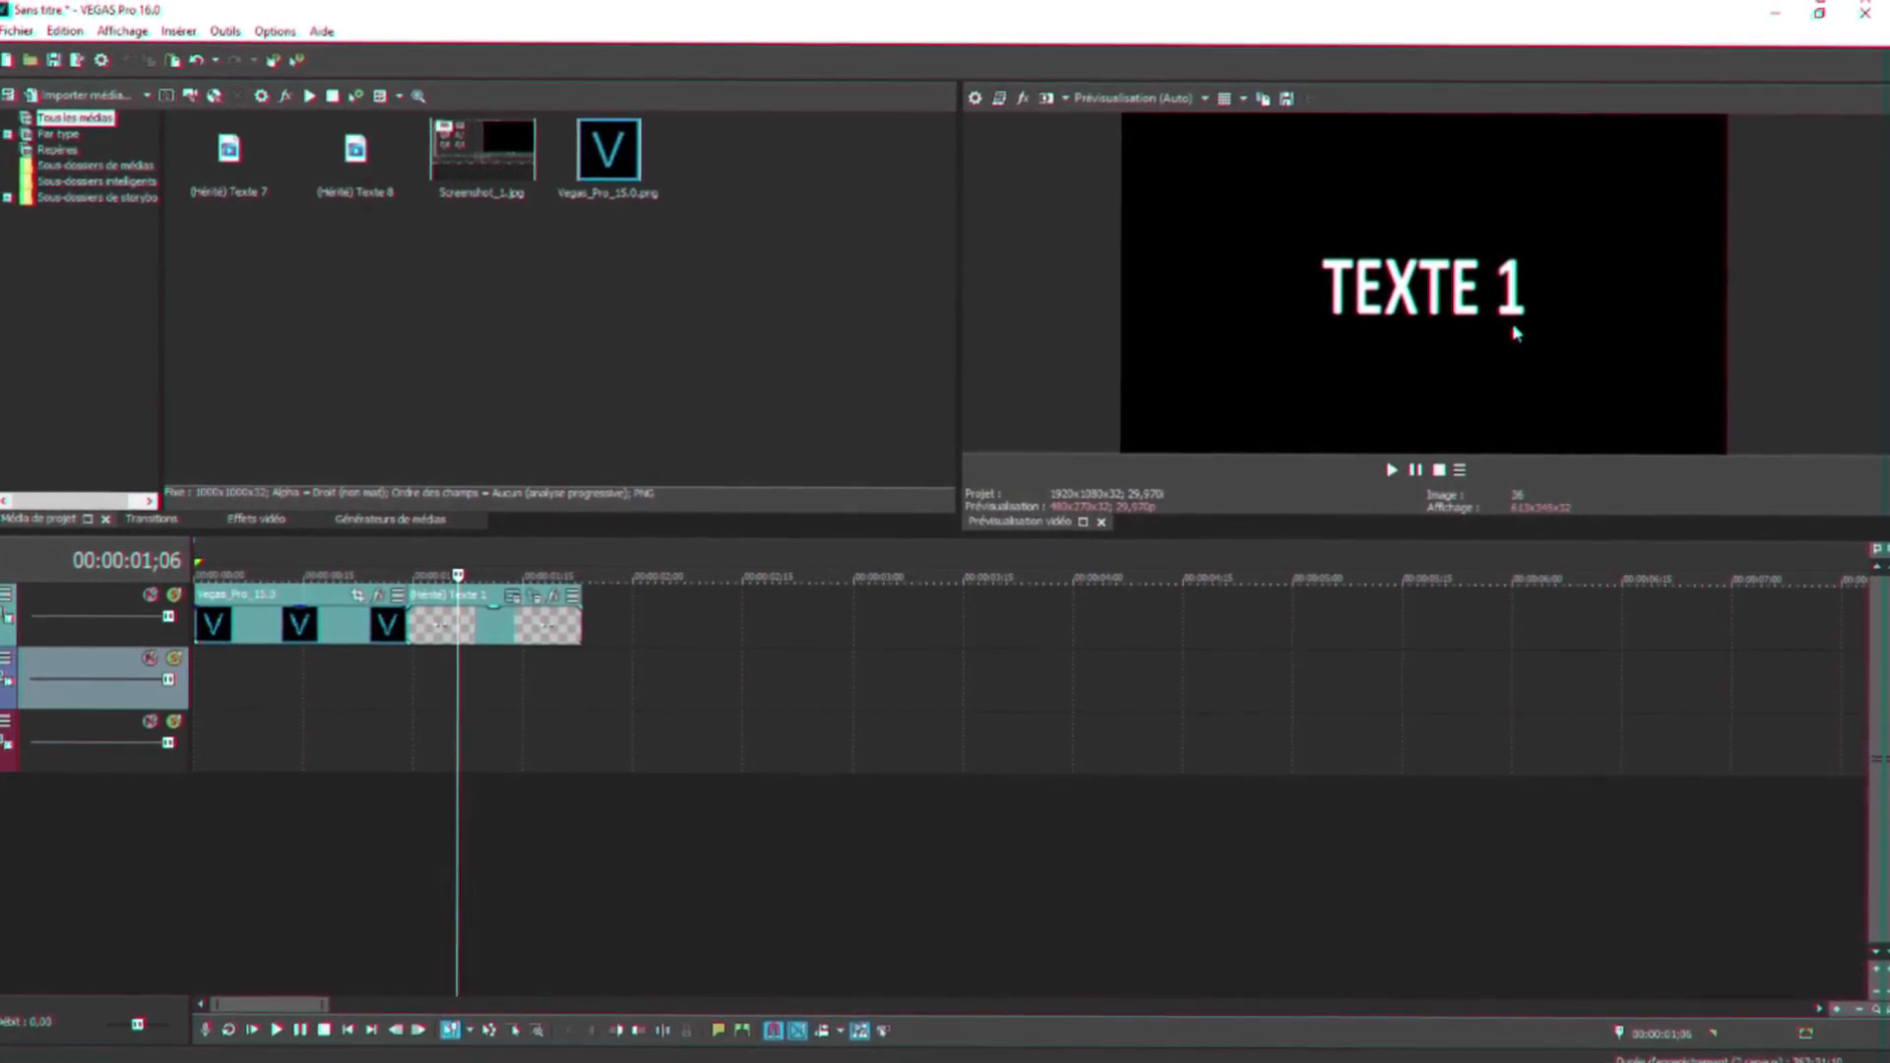
# Open Track Motion for the logo track at the timeline start and shift the track slightly off centre.
pyautogui.press('Home')
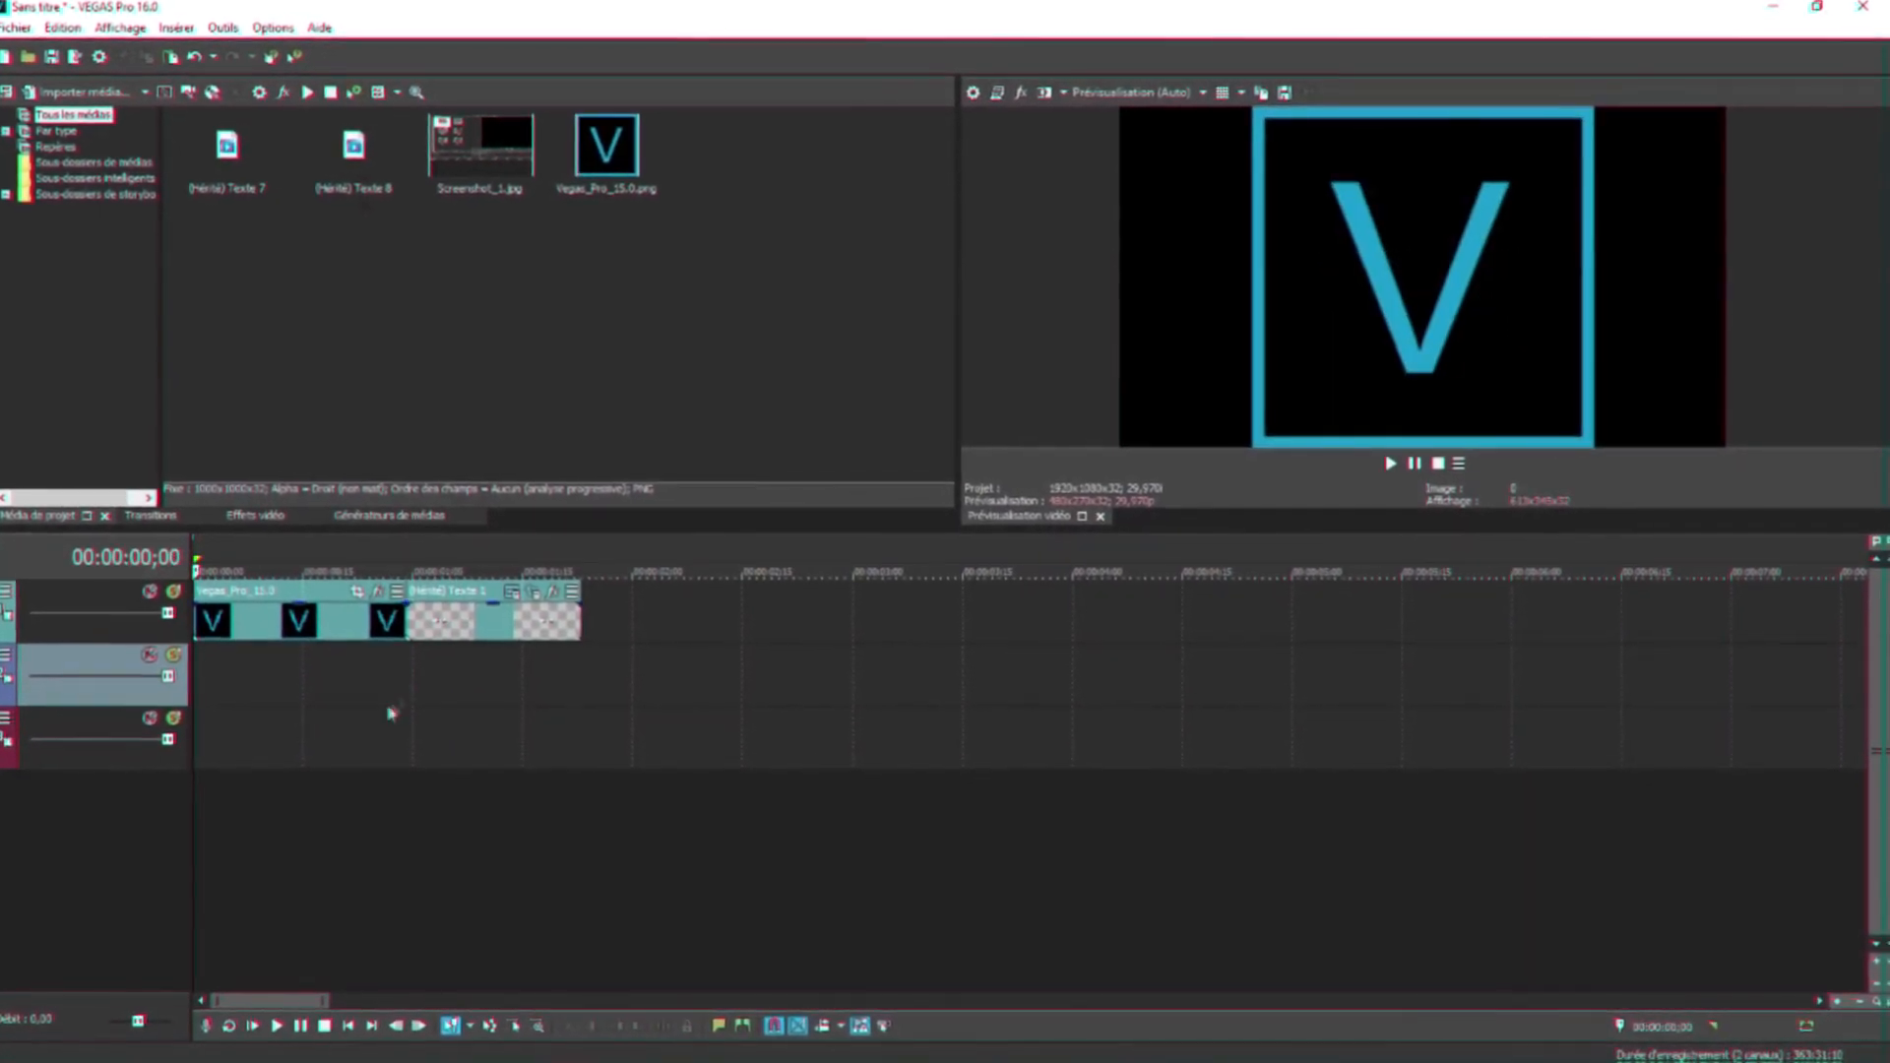
pyautogui.click(6, 592)
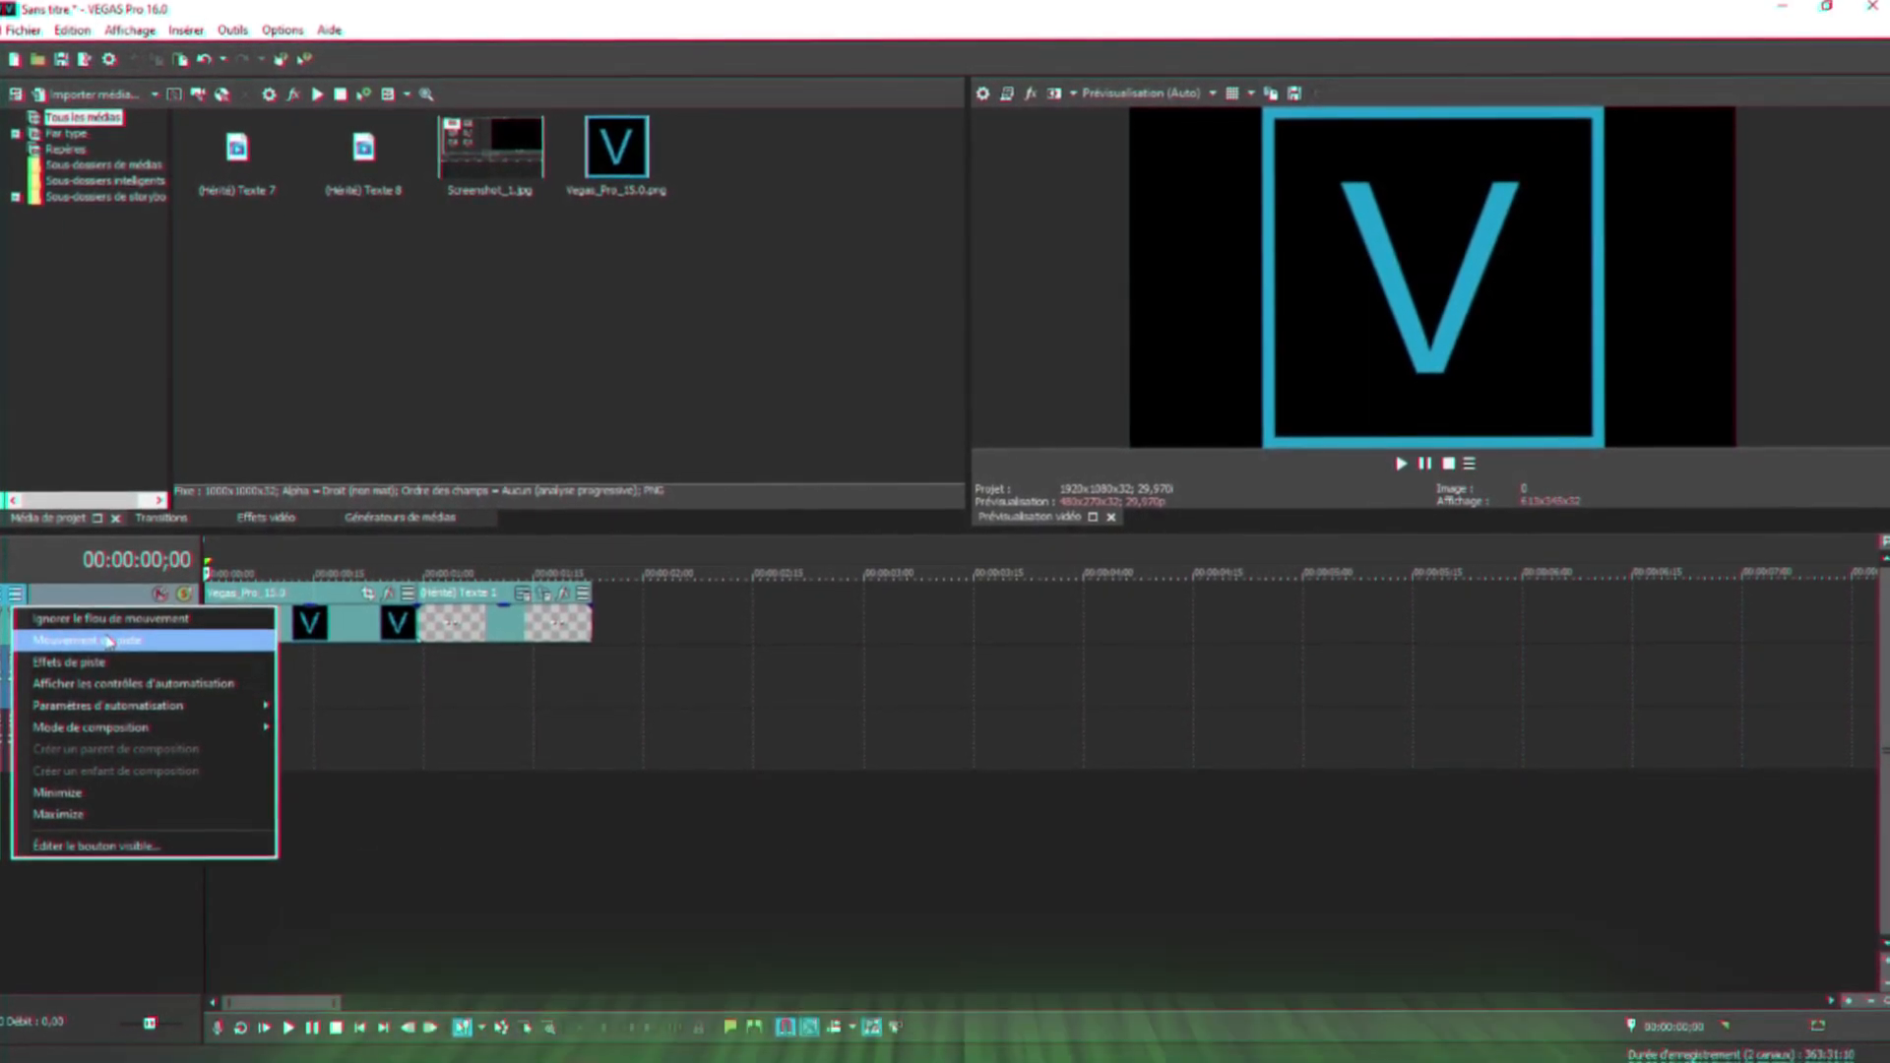
pyautogui.click(110, 645)
pyautogui.moveTo(612, 448); pyautogui.dragTo(535, 460)
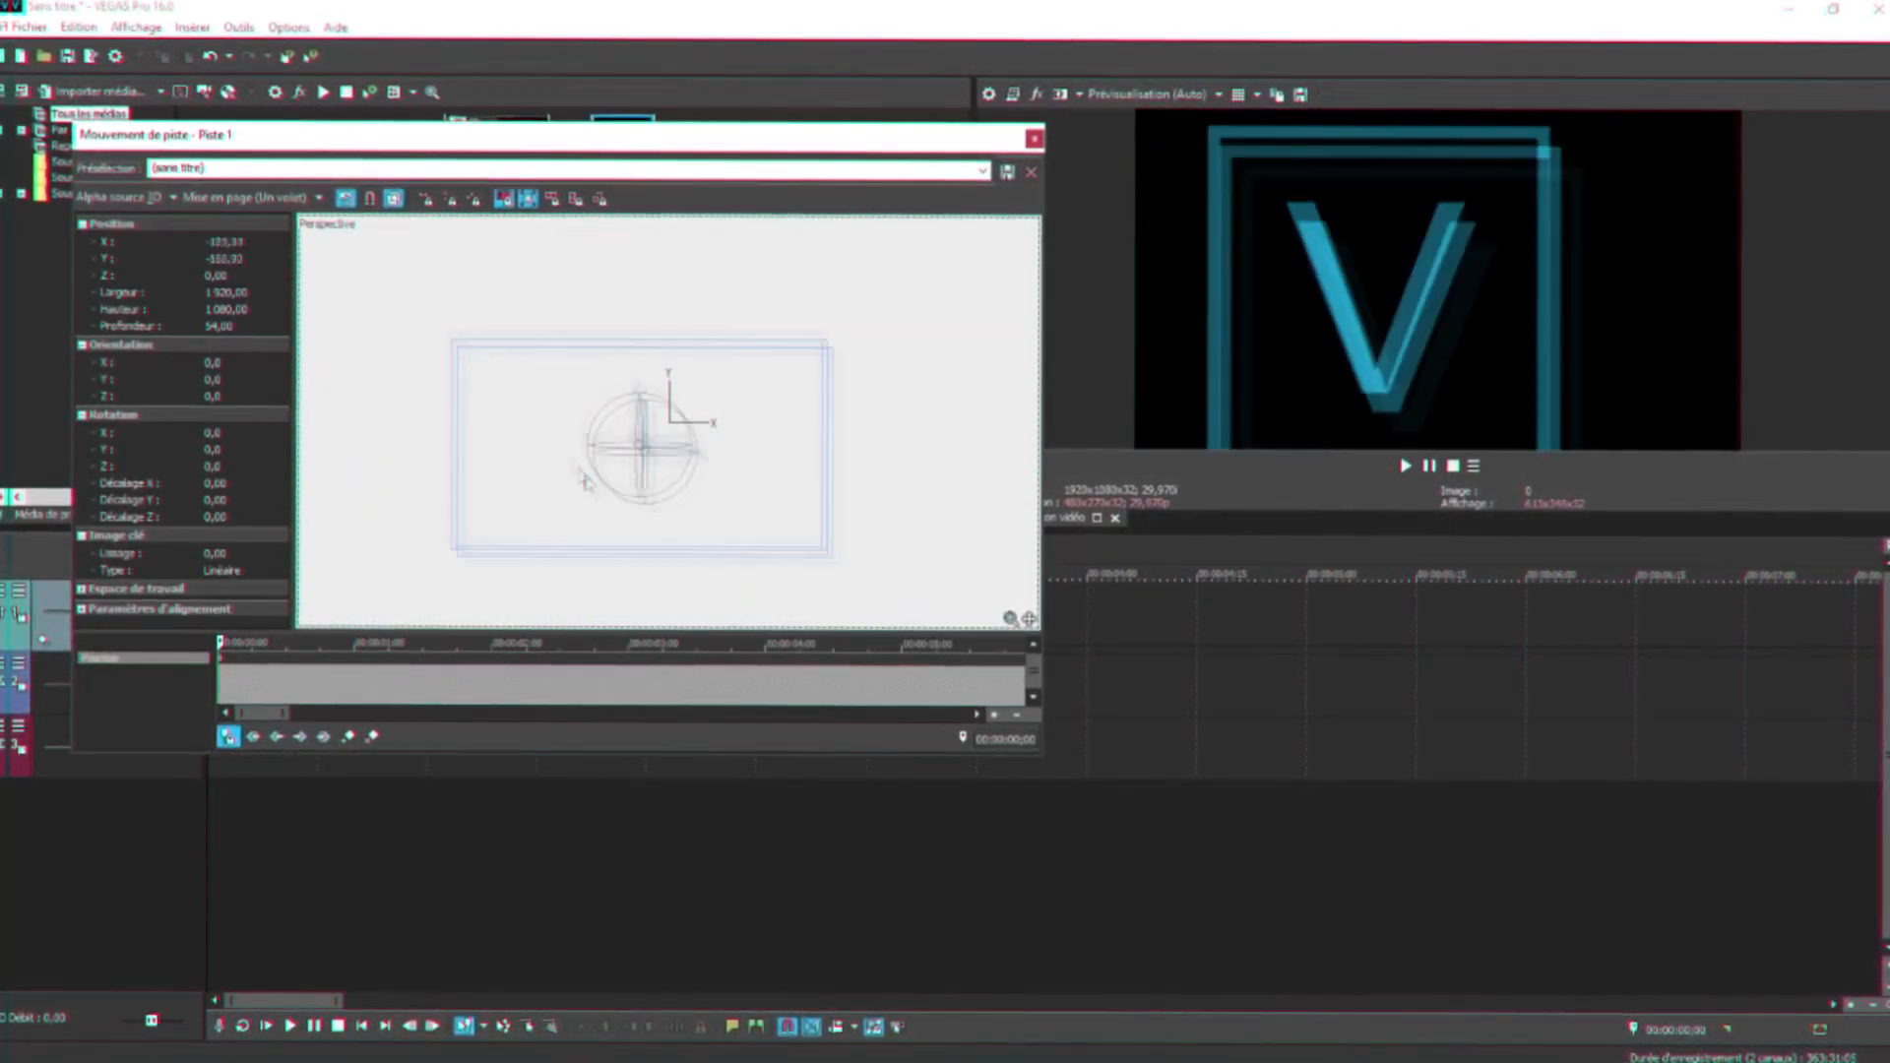
pyautogui.click(419, 839)
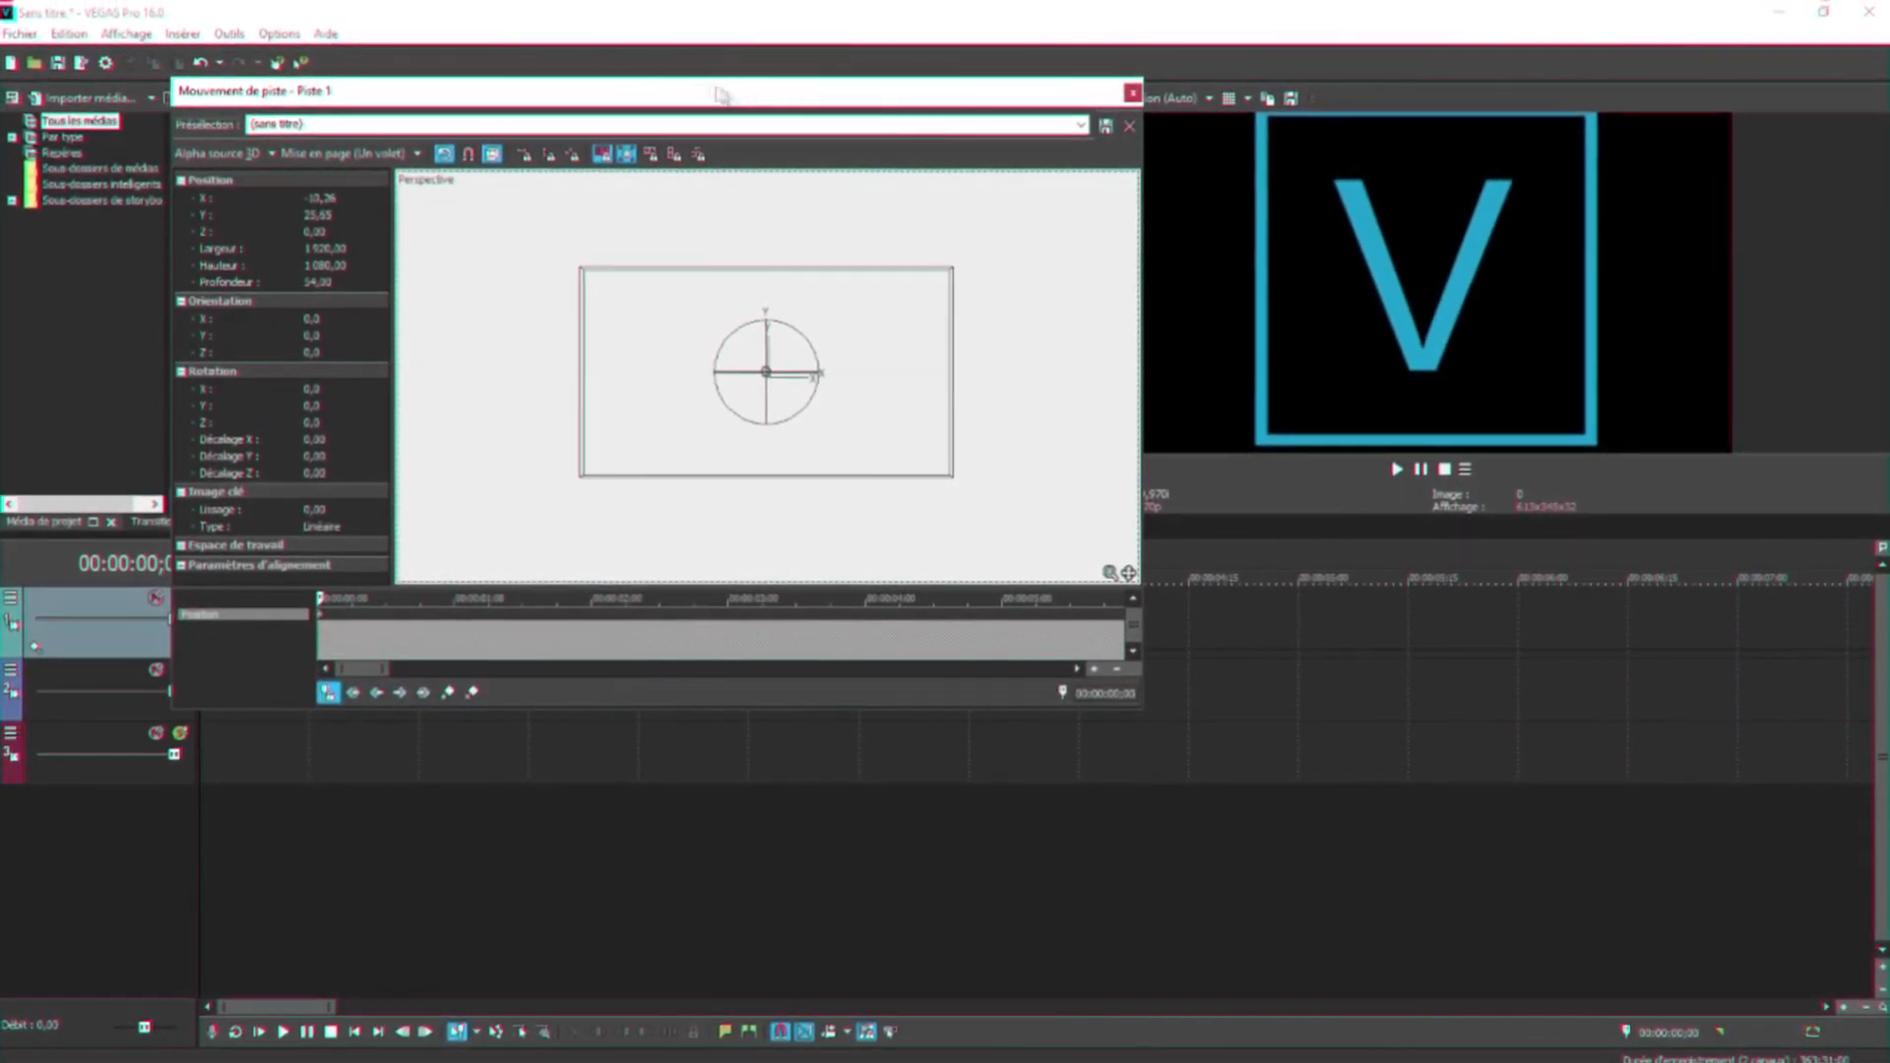
pyautogui.moveTo(711, 91); pyautogui.dragTo(546, 65)
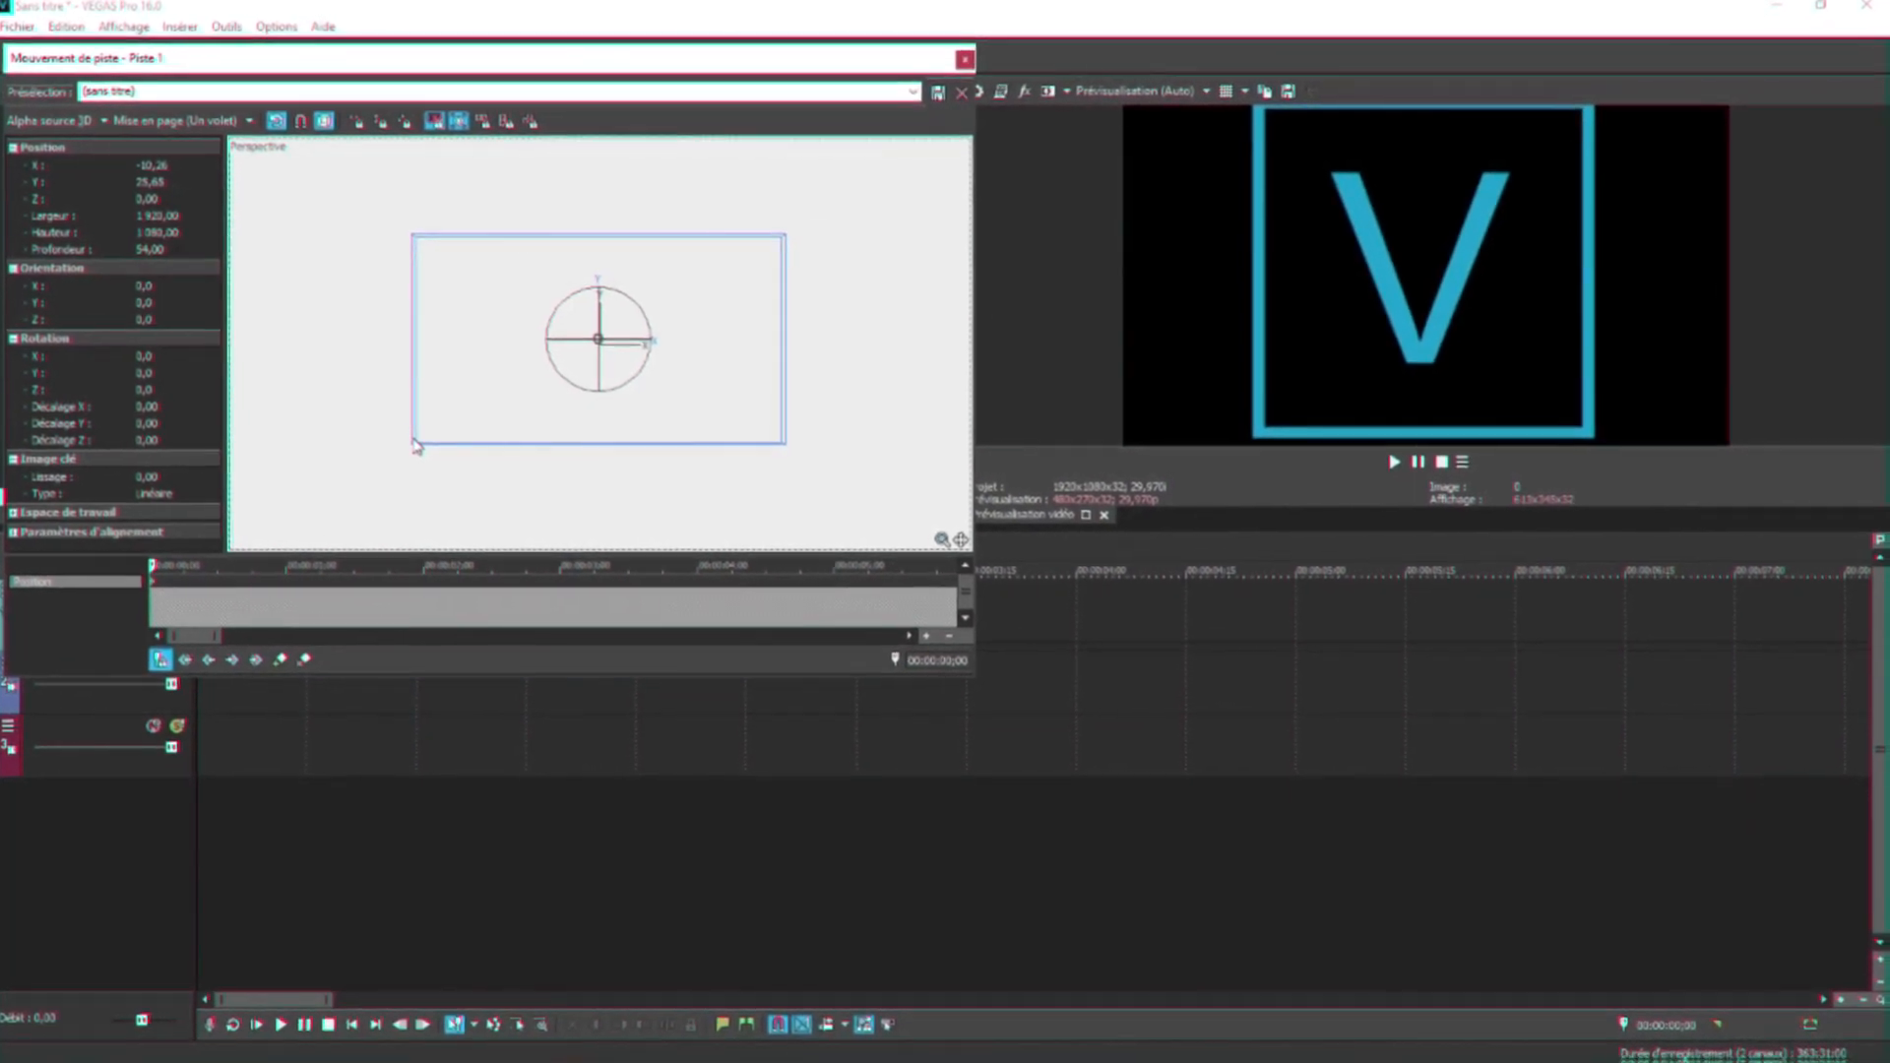
# Enlarge the logo track to about 3729 × 2098 and add a short fade-in to the Vegas_Pro_15.0 clip.
pyautogui.moveTo(413, 448); pyautogui.dragTo(259, 533)
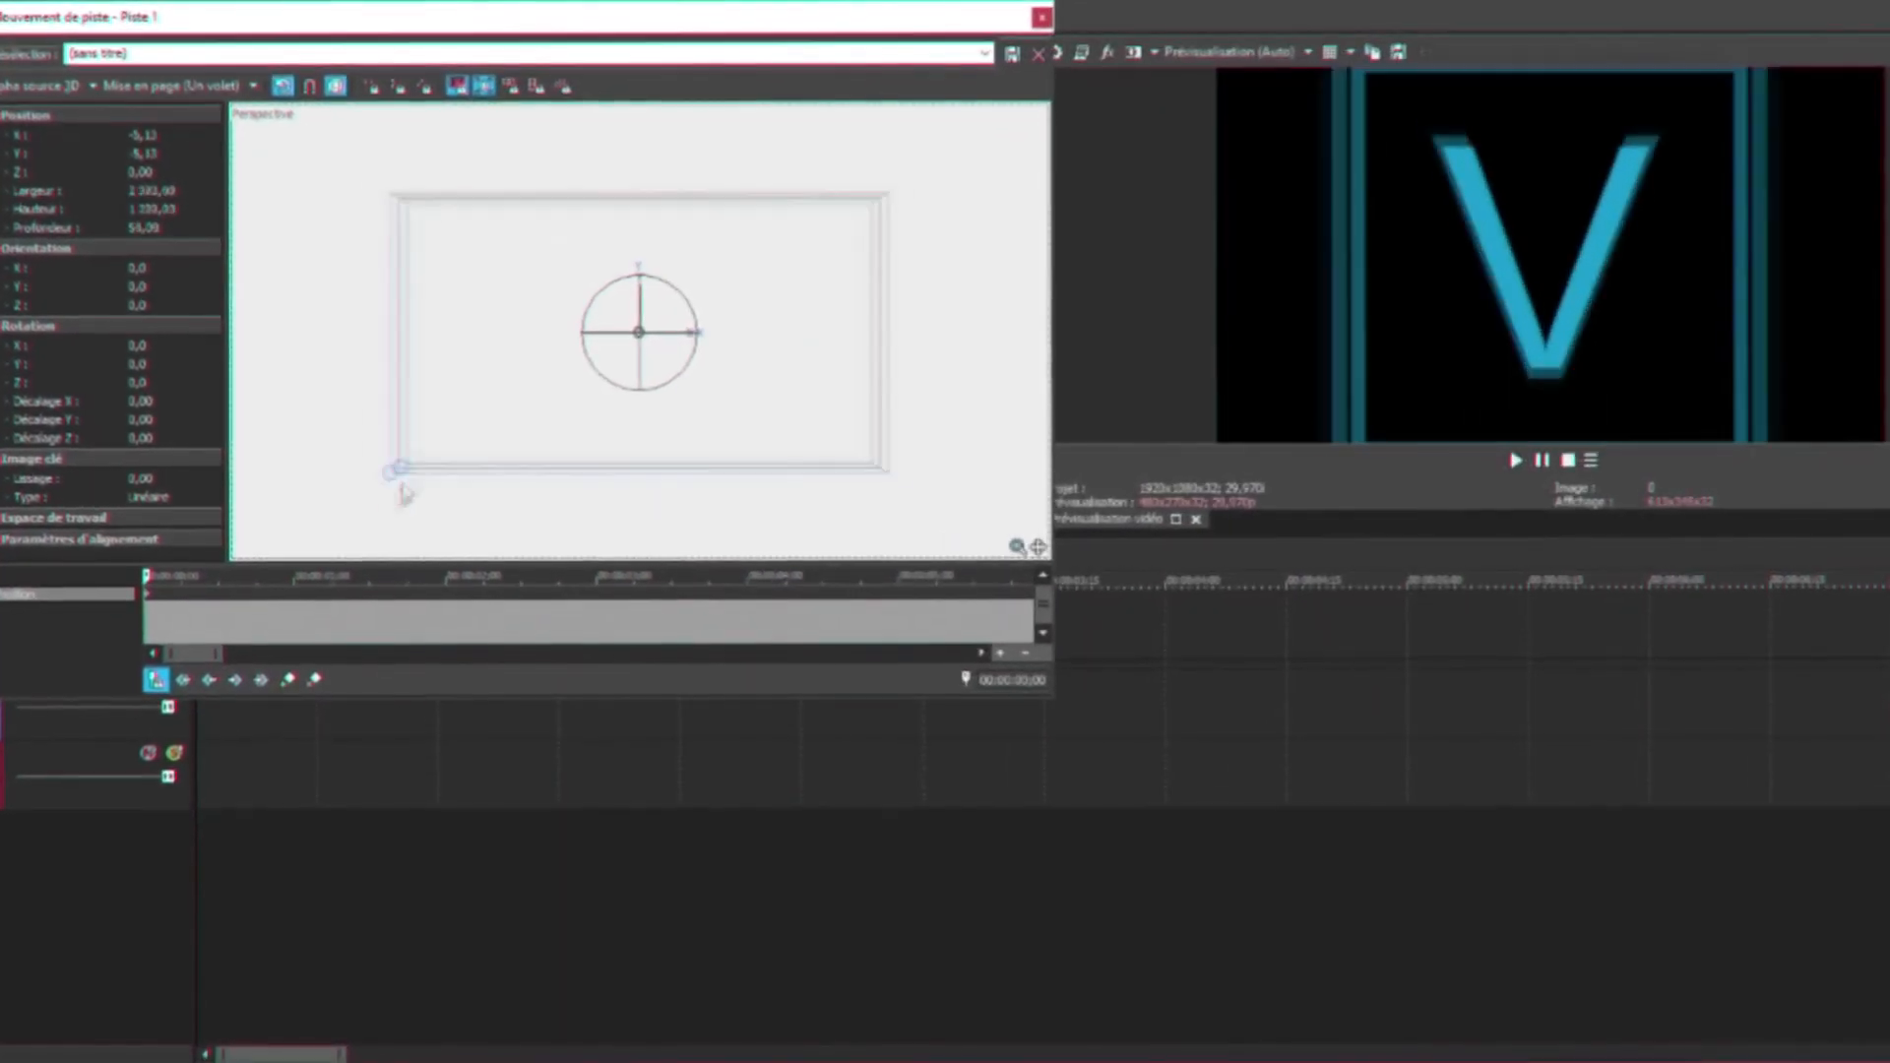
pyautogui.moveTo(310, 597); pyautogui.dragTo(289, 623)
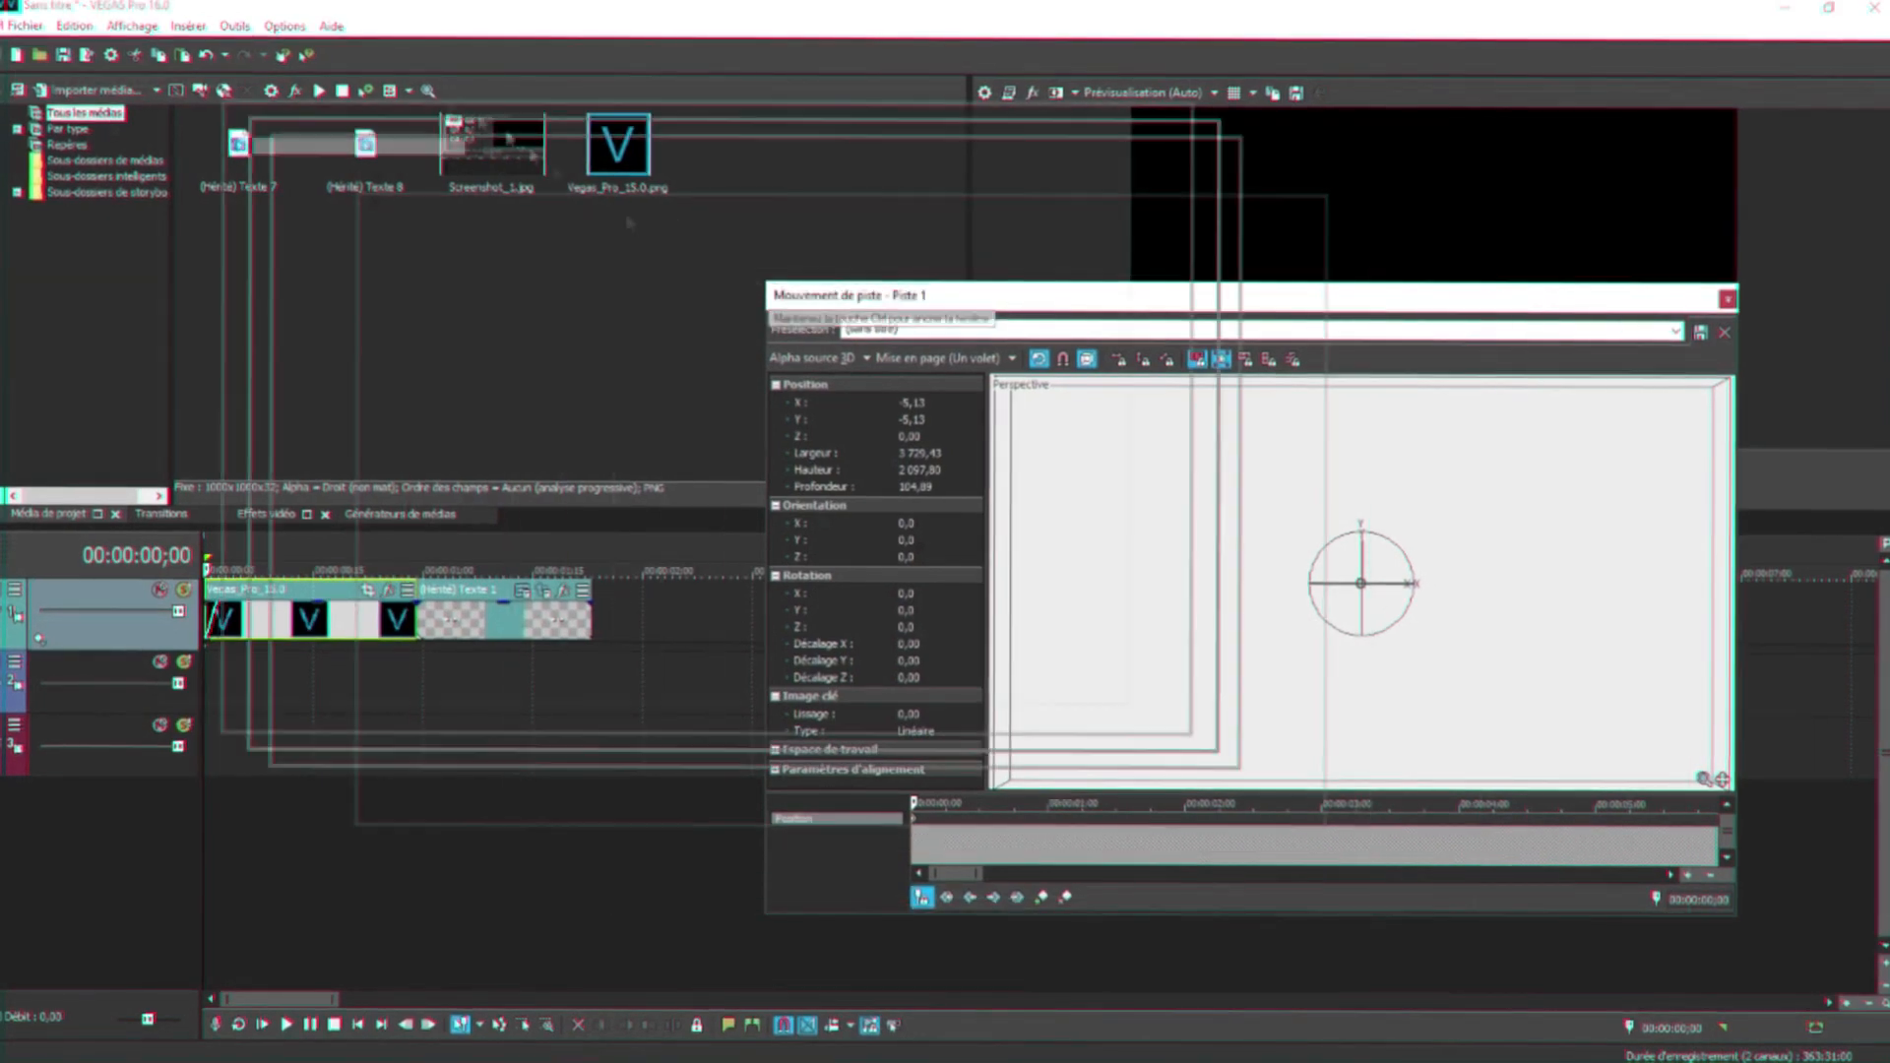
# At 00:00:00;05, shrink the logo track to about 774 × 435 in Track Motion.
pyautogui.moveTo(1036, 307); pyautogui.dragTo(392, 109)
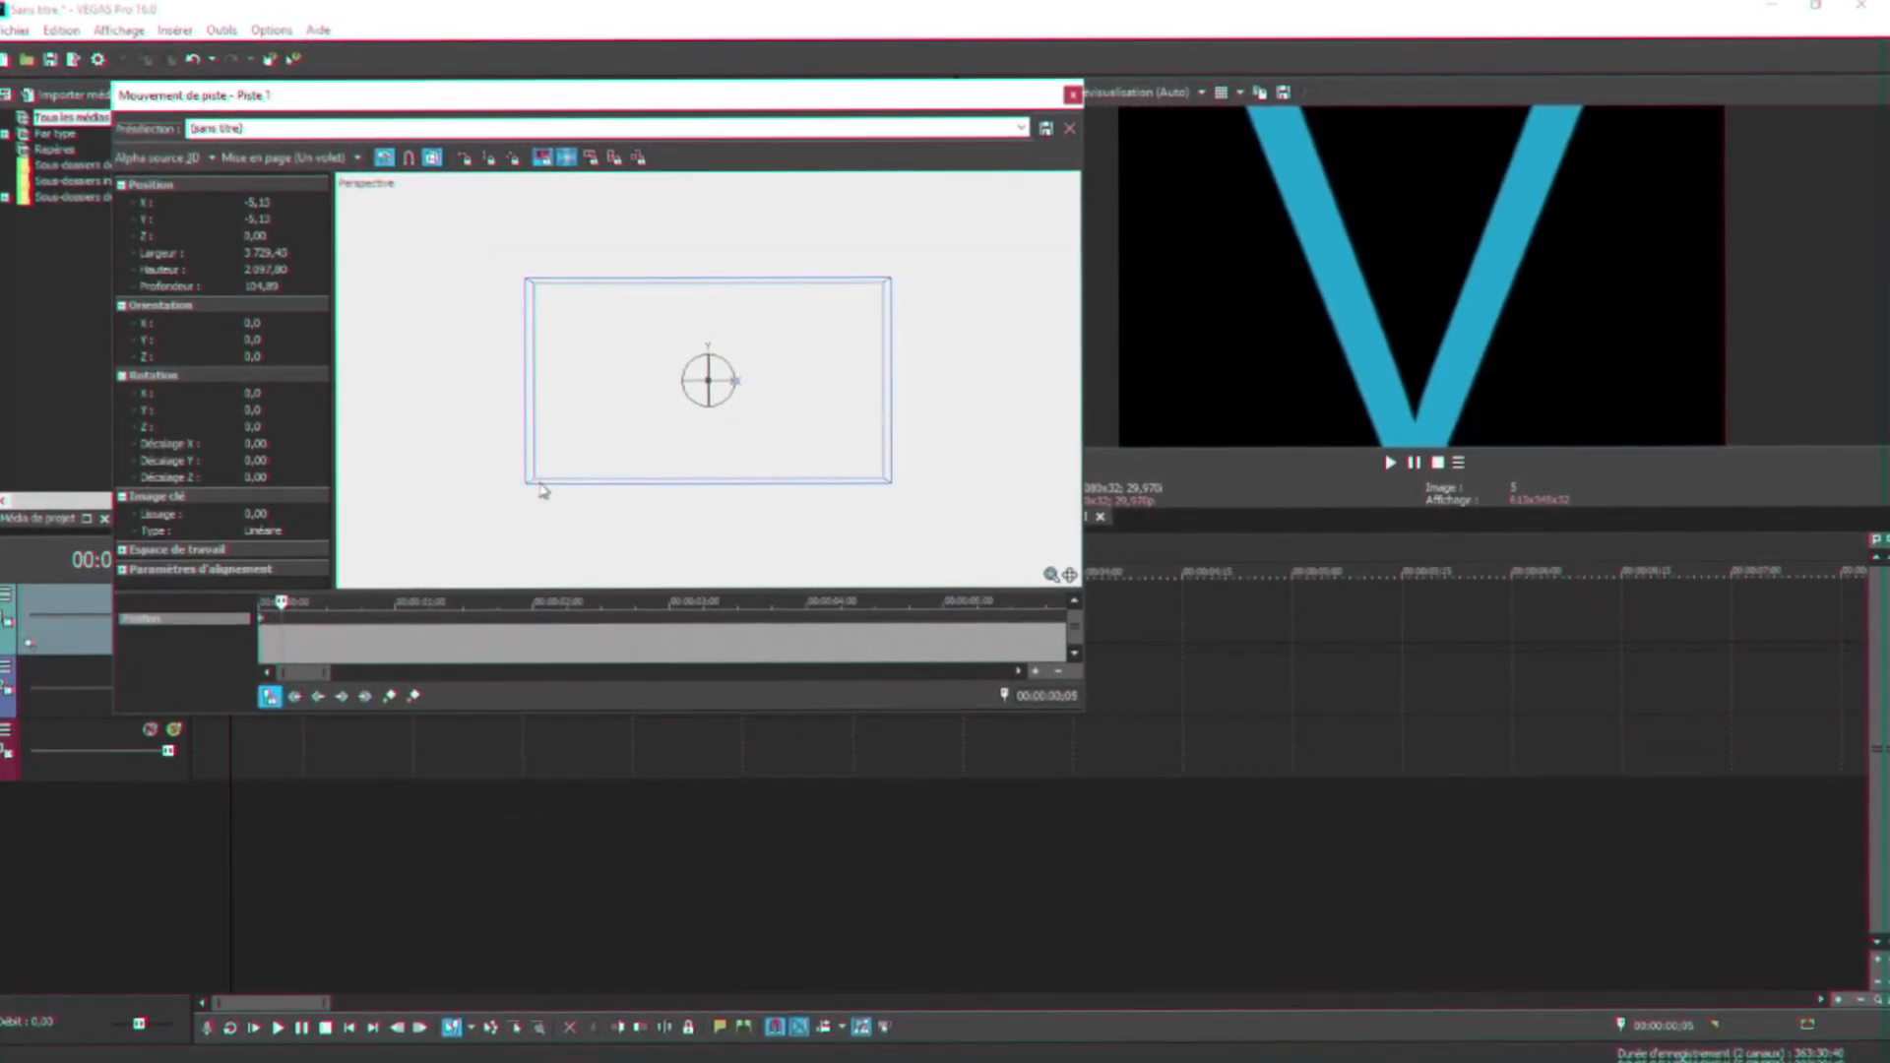
pyautogui.moveTo(529, 483); pyautogui.dragTo(555, 475)
pyautogui.moveTo(660, 407); pyautogui.dragTo(672, 401)
pyautogui.press('Left')
pyautogui.press('Left')
pyautogui.press('Right')
pyautogui.press('Right')
pyautogui.press('Right')
pyautogui.scroll(3, 569, 485)
pyautogui.click(282, 621)
pyautogui.scroll(-1, 282, 623)
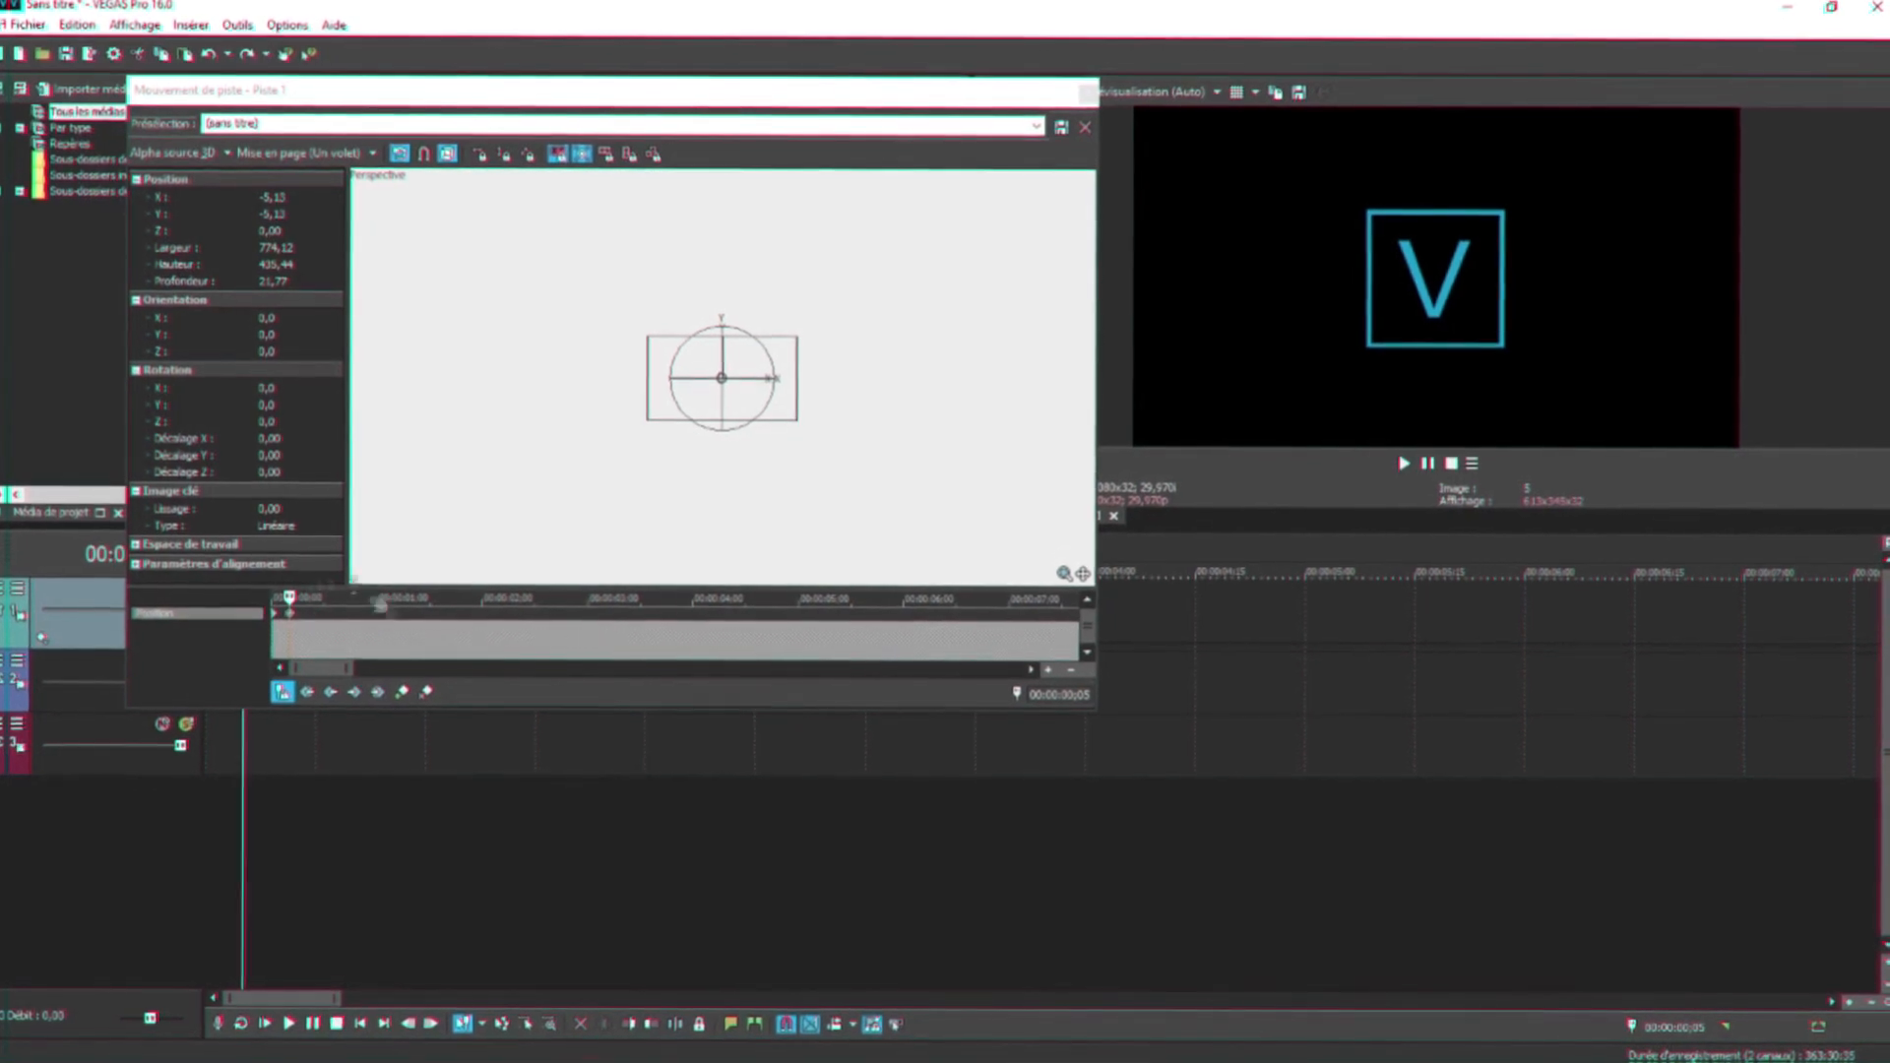
# Turn the logo track around its Y axis to about 21.4° at 00:00:00;05 and about -30.5° at 00:00:00;10.
pyautogui.moveTo(423, 589); pyautogui.dragTo(433, 515)
pyautogui.scroll(3, 704, 362)
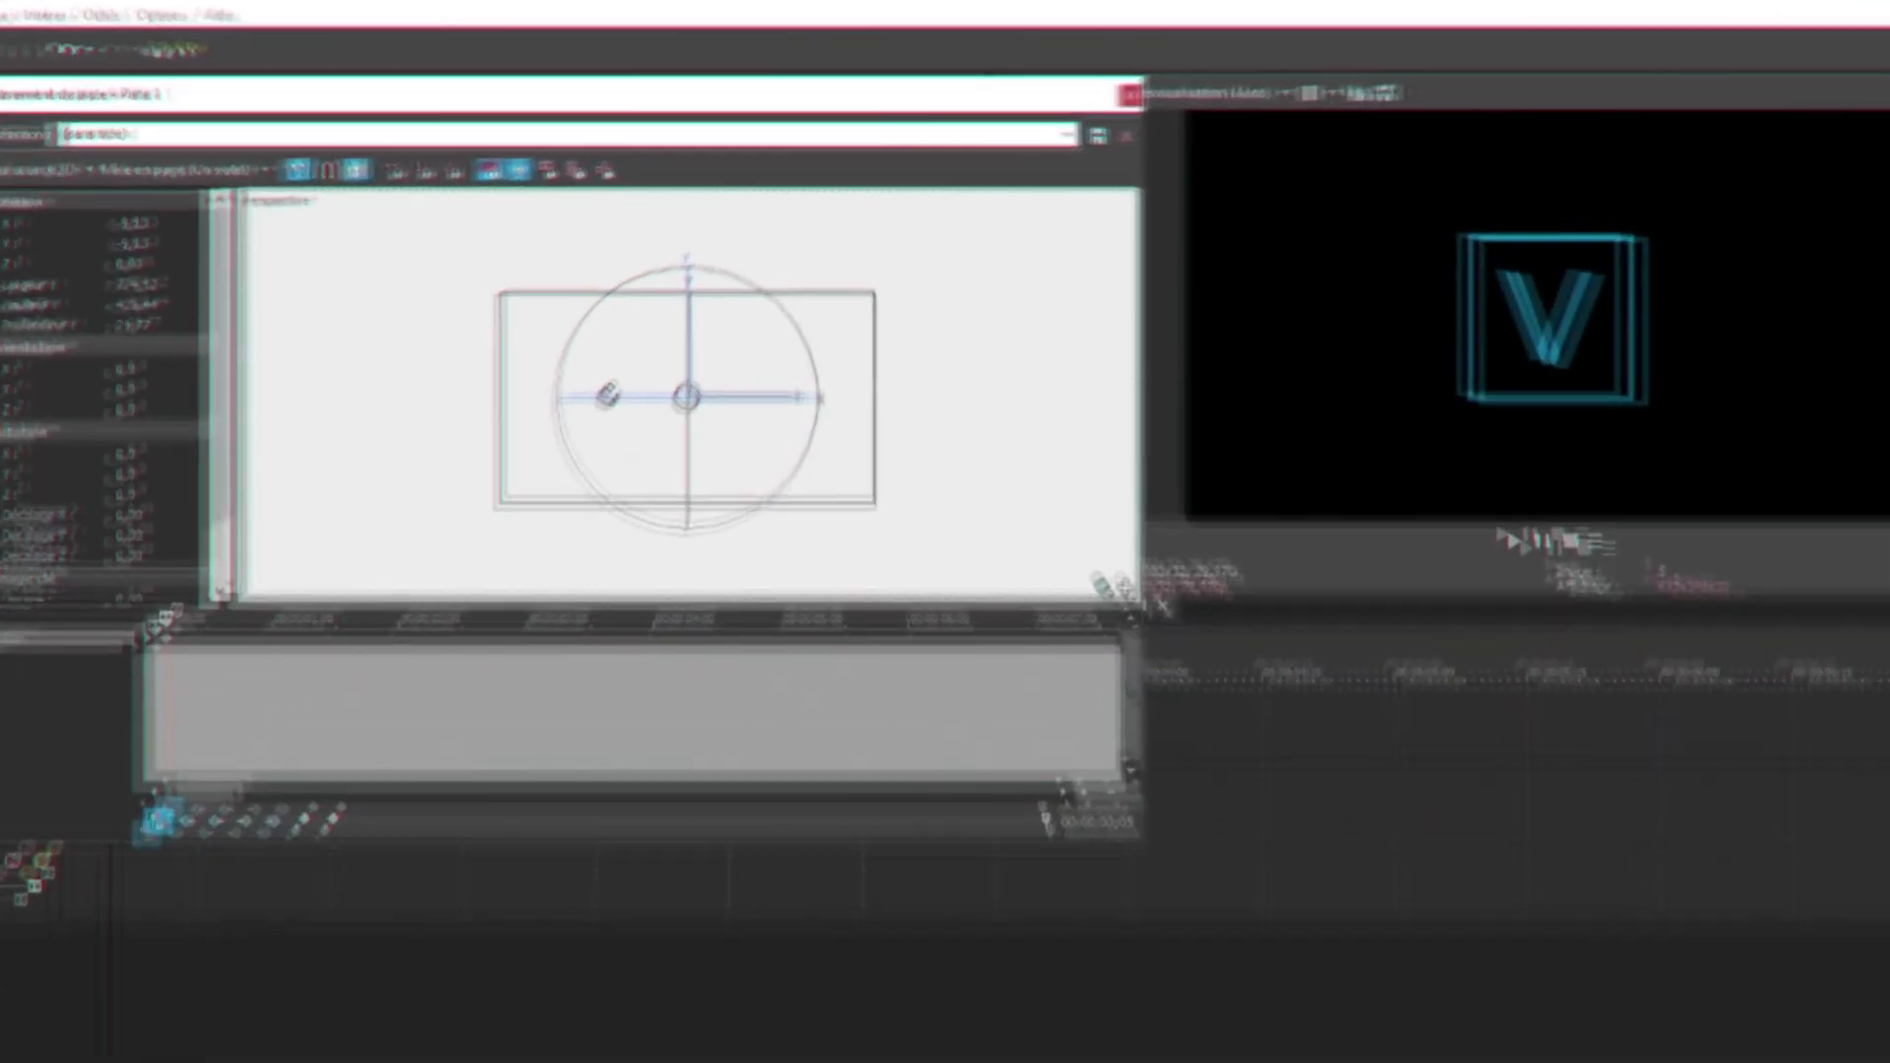
pyautogui.moveTo(642, 346)
pyautogui.mouseDown()
pyautogui.moveTo(626, 348)
pyautogui.moveTo(664, 350)
pyautogui.mouseUp()
pyautogui.moveTo(601, 438); pyautogui.dragTo(609, 438)
pyautogui.click(82, 716)
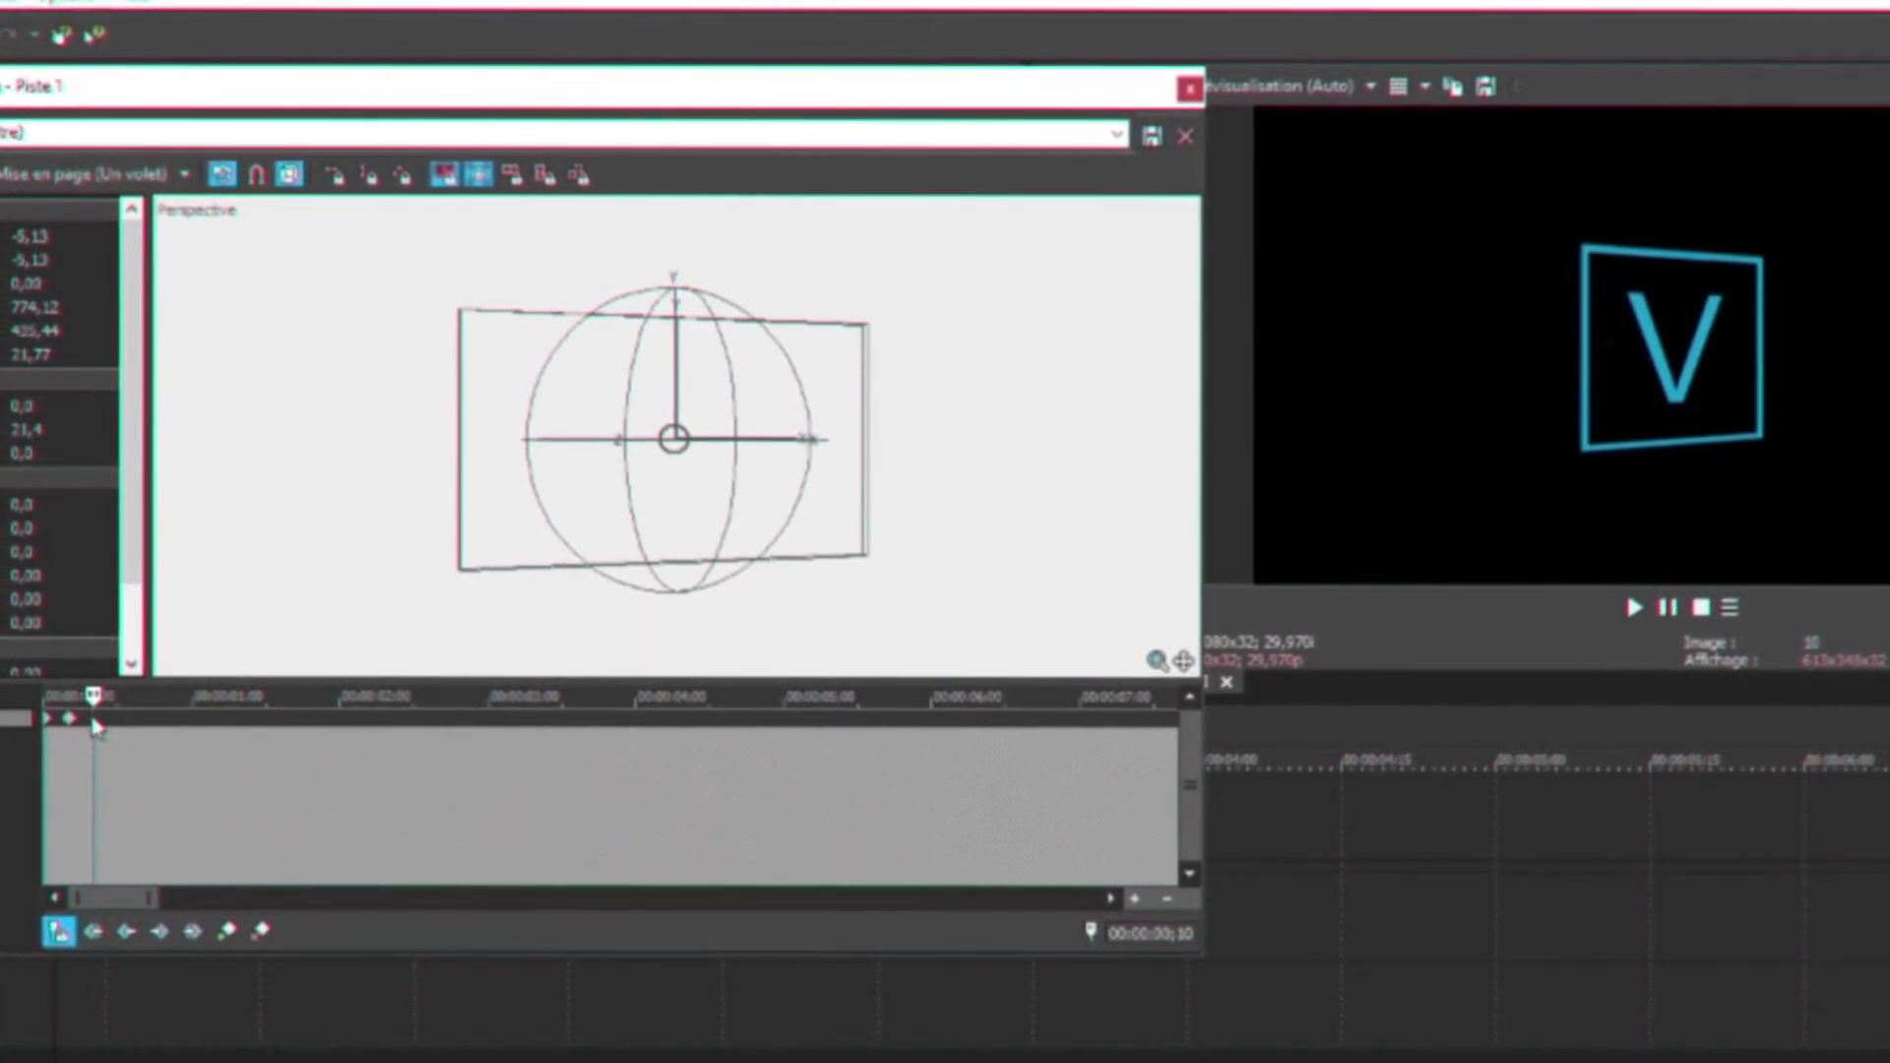
pyautogui.scroll(4, 116, 756)
pyautogui.moveTo(622, 444); pyautogui.dragTo(523, 447)
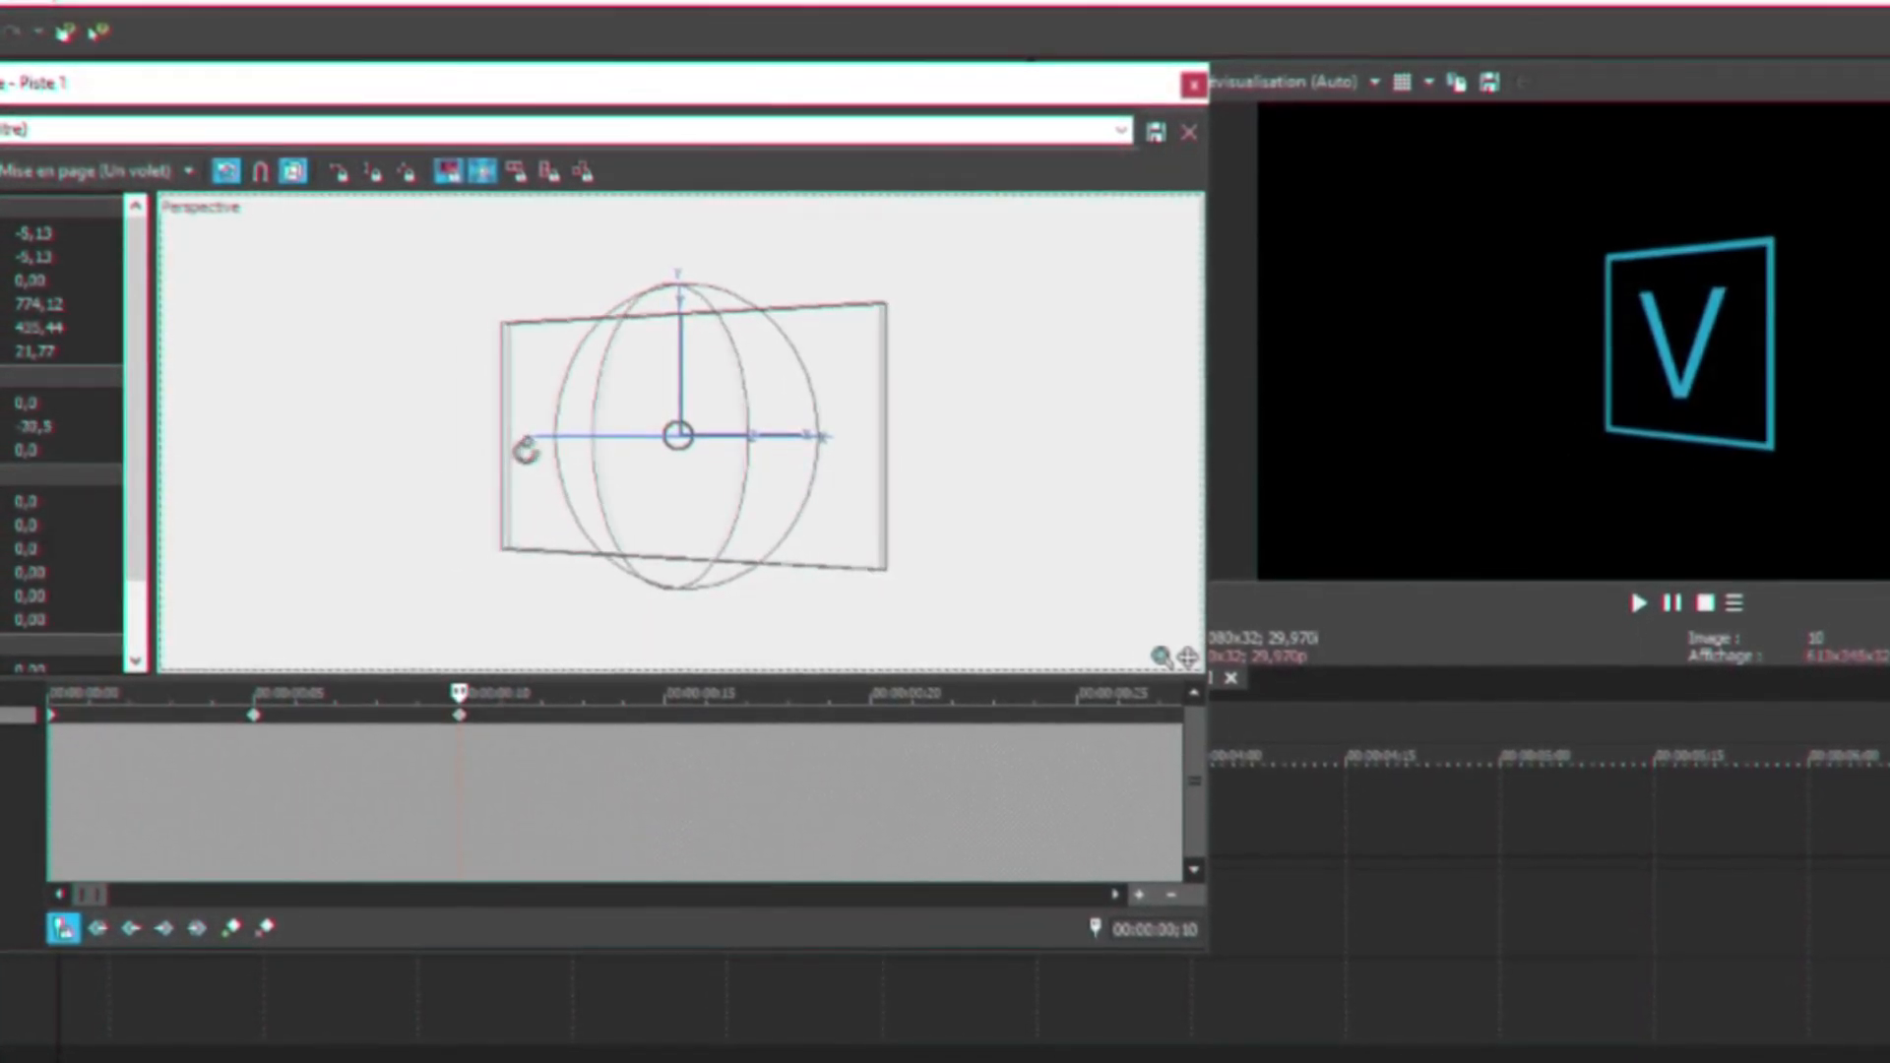
# Turn the logo track around its Y axis to about 9.1° at 00:00:00;14 and about -7.4° four frames further on.
pyautogui.click(600, 725)
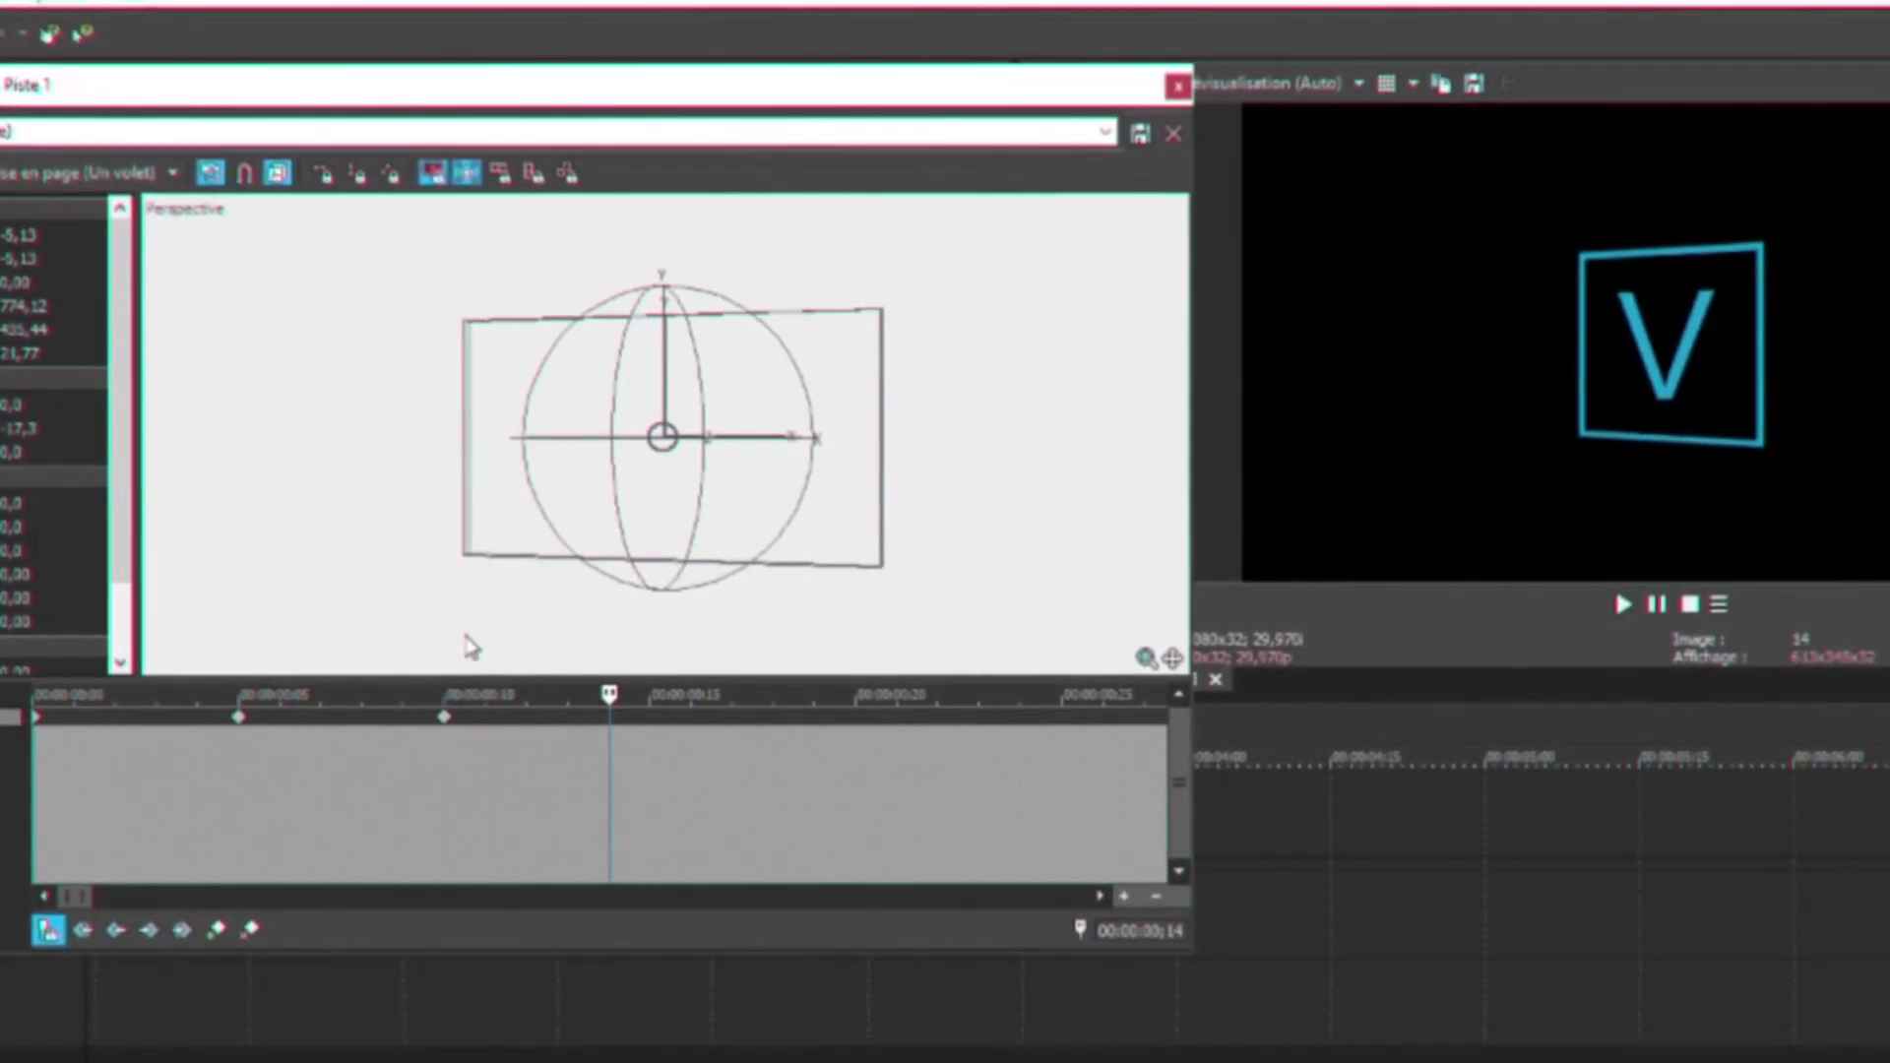
pyautogui.moveTo(404, 424); pyautogui.dragTo(587, 435)
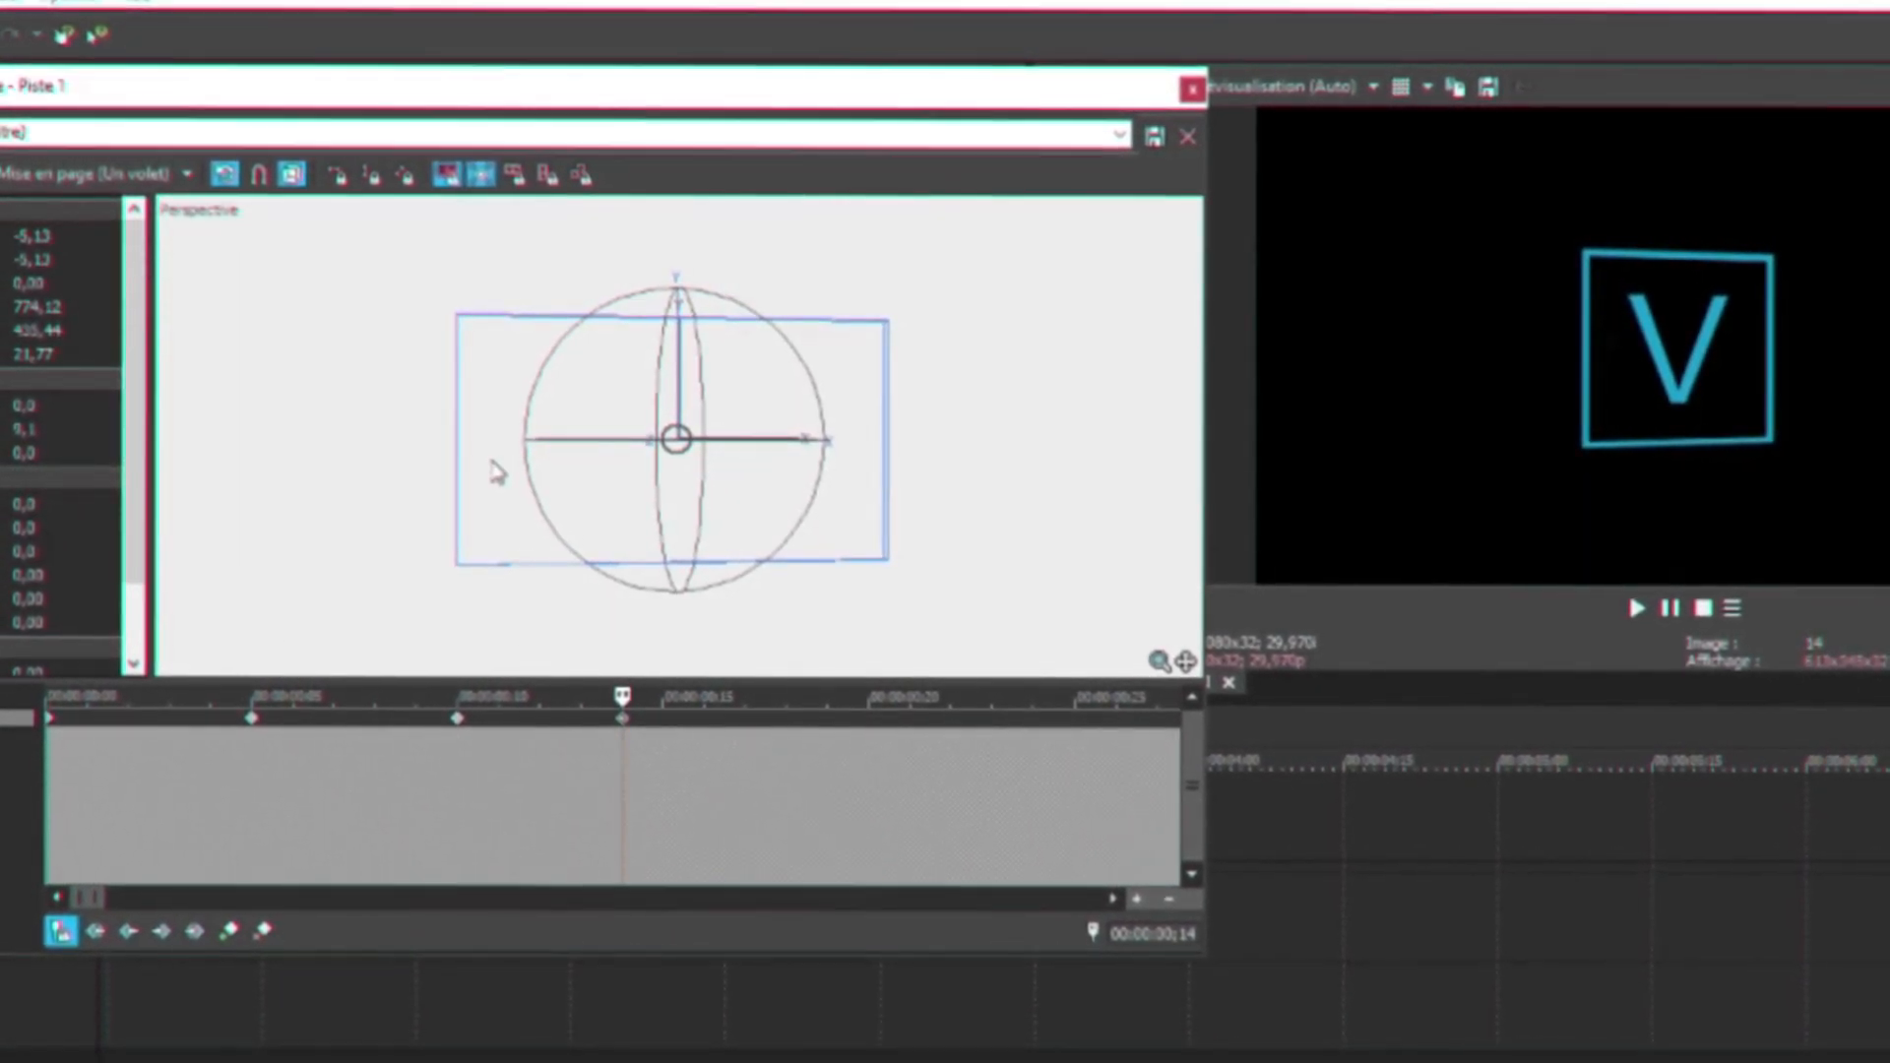
pyautogui.click(622, 720)
pyautogui.press('Right')
pyautogui.press('Right')
pyautogui.press('Right')
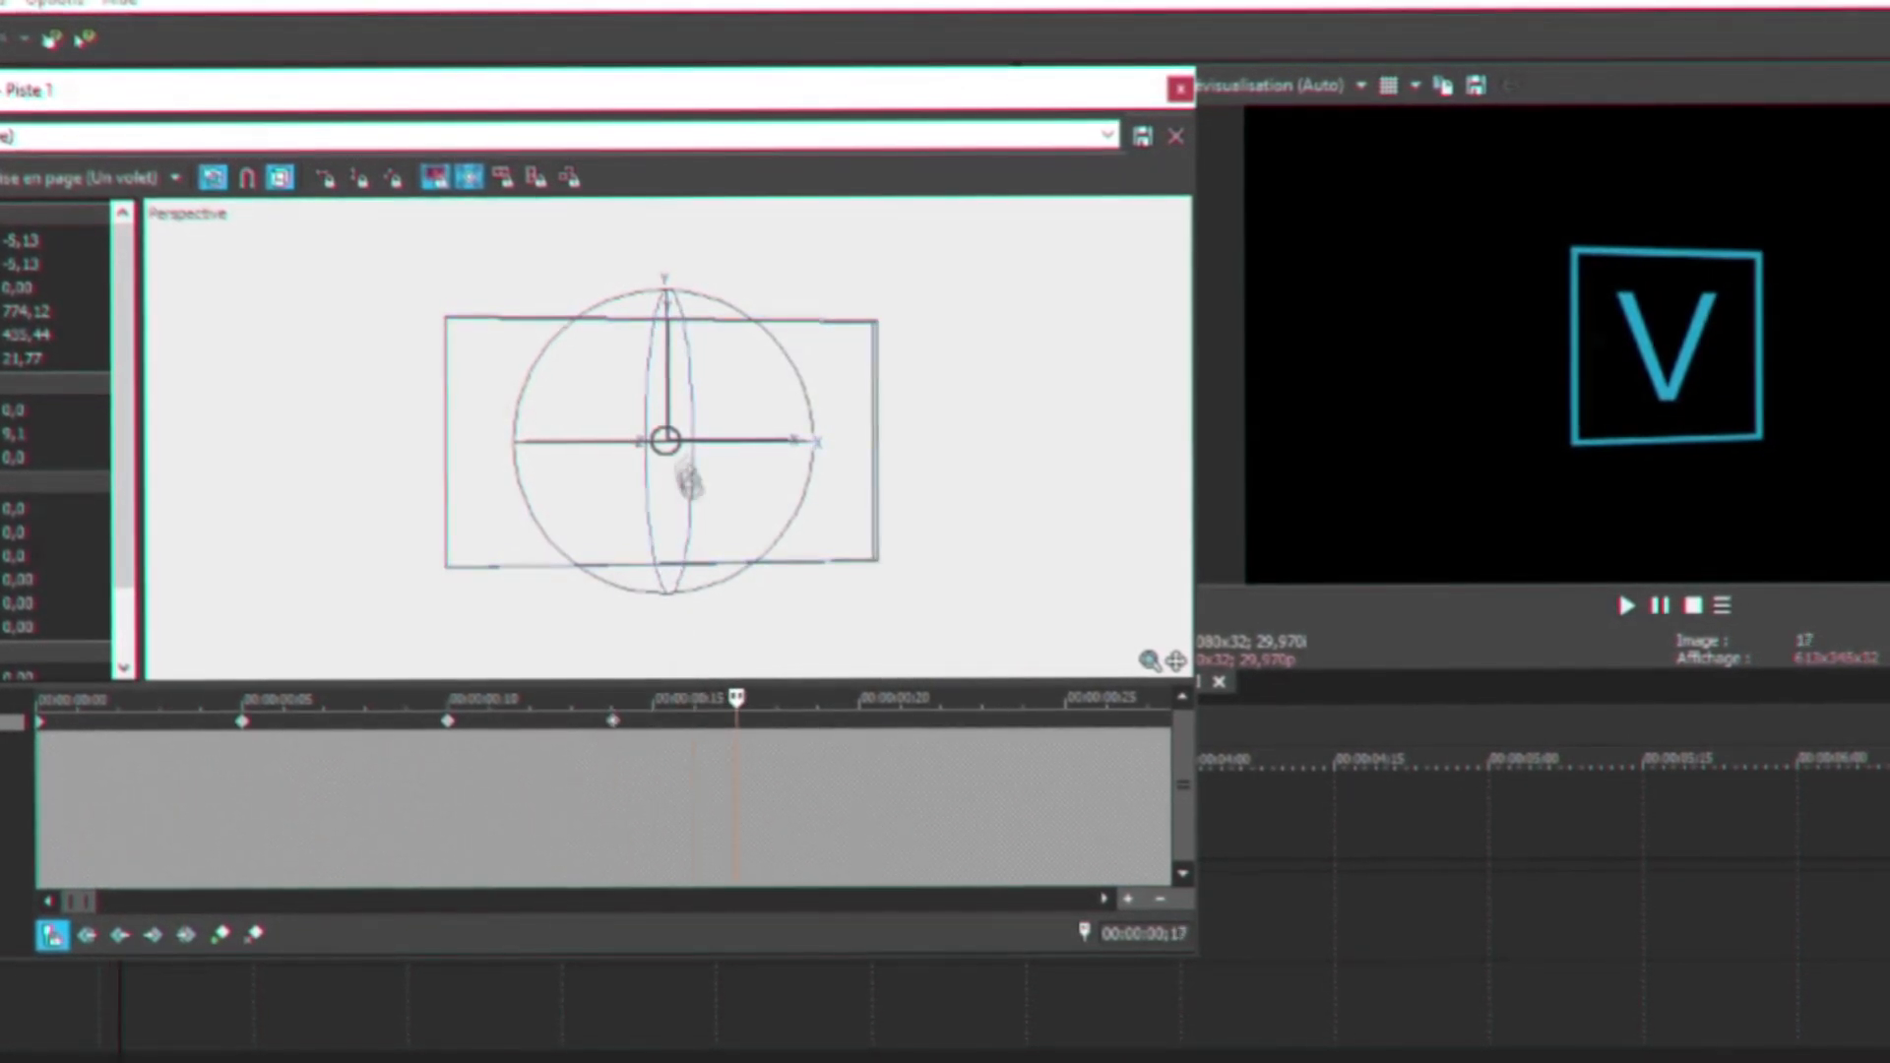
pyautogui.press('Right')
pyautogui.moveTo(750, 438); pyautogui.dragTo(726, 433)
# At 00:00:00;21, bring the logo track's Y orientation back to 0° so the logo faces front.
pyautogui.press('Right')
pyautogui.press('Right')
pyautogui.press('Right')
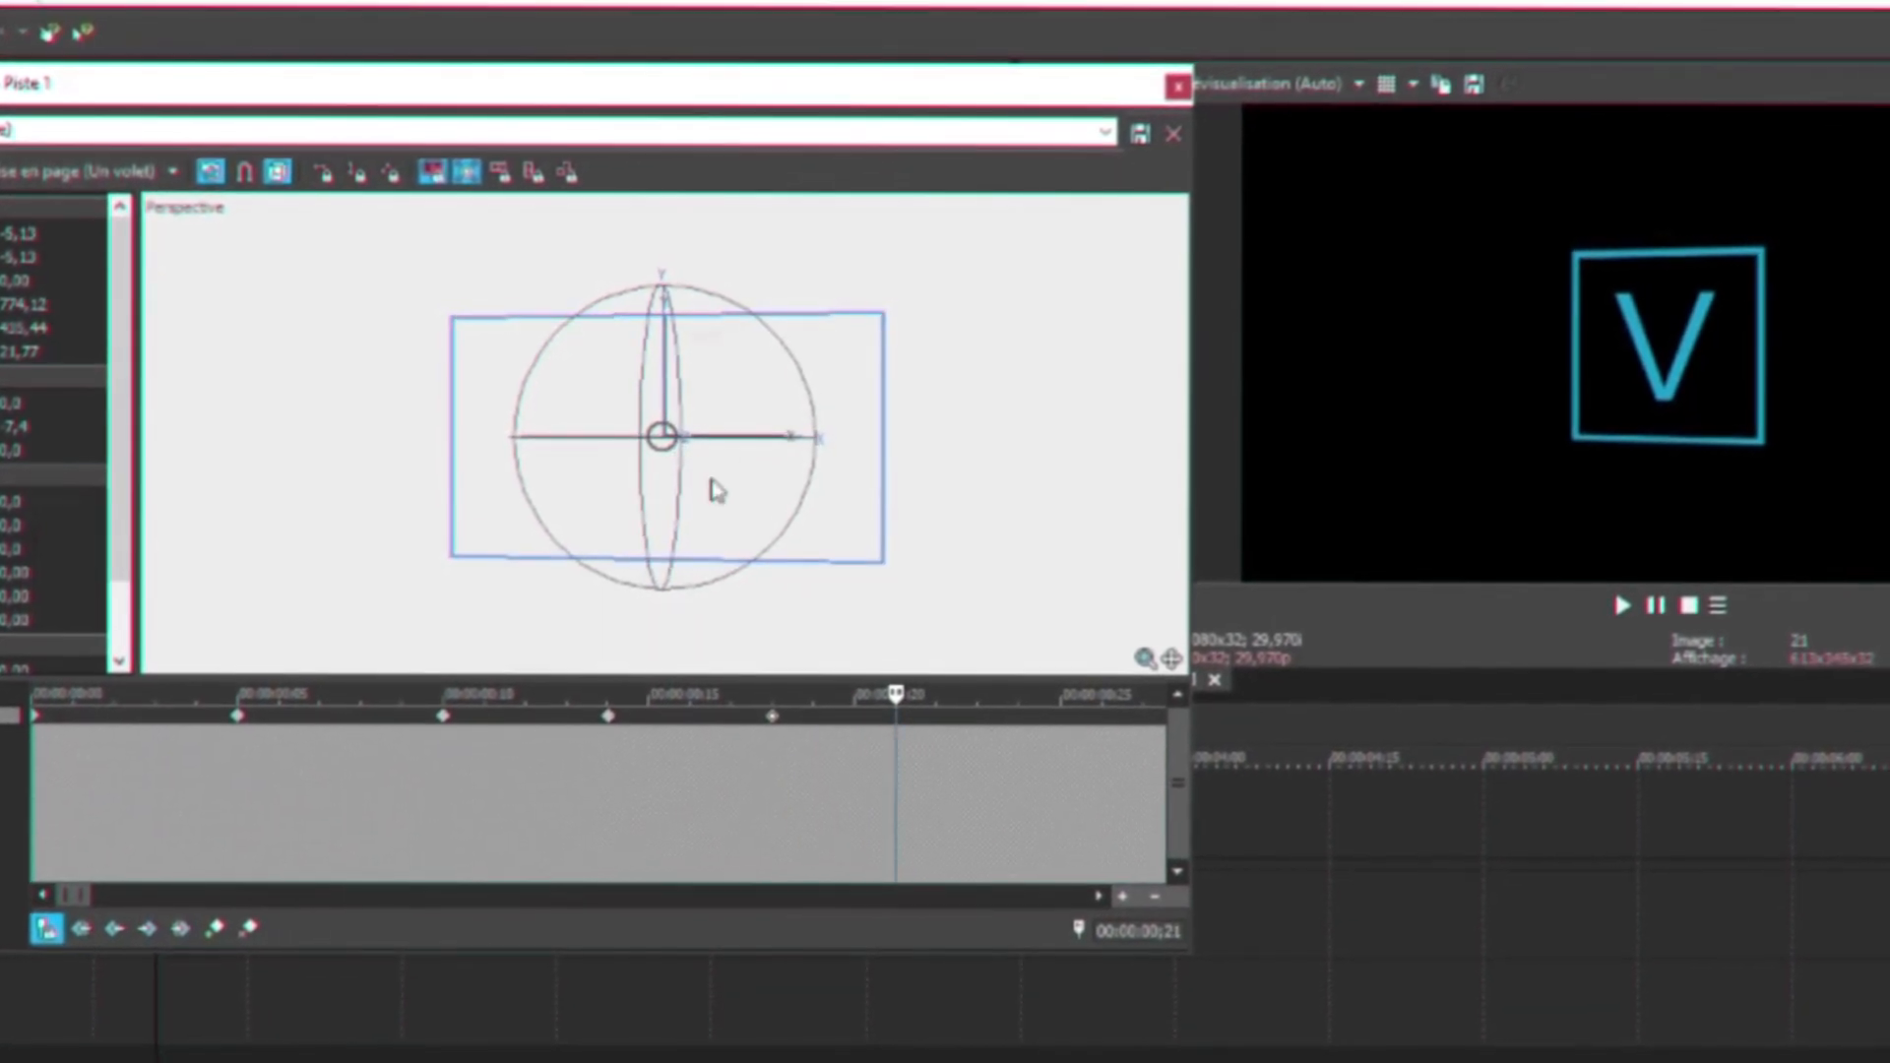
pyautogui.moveTo(725, 434); pyautogui.dragTo(754, 442)
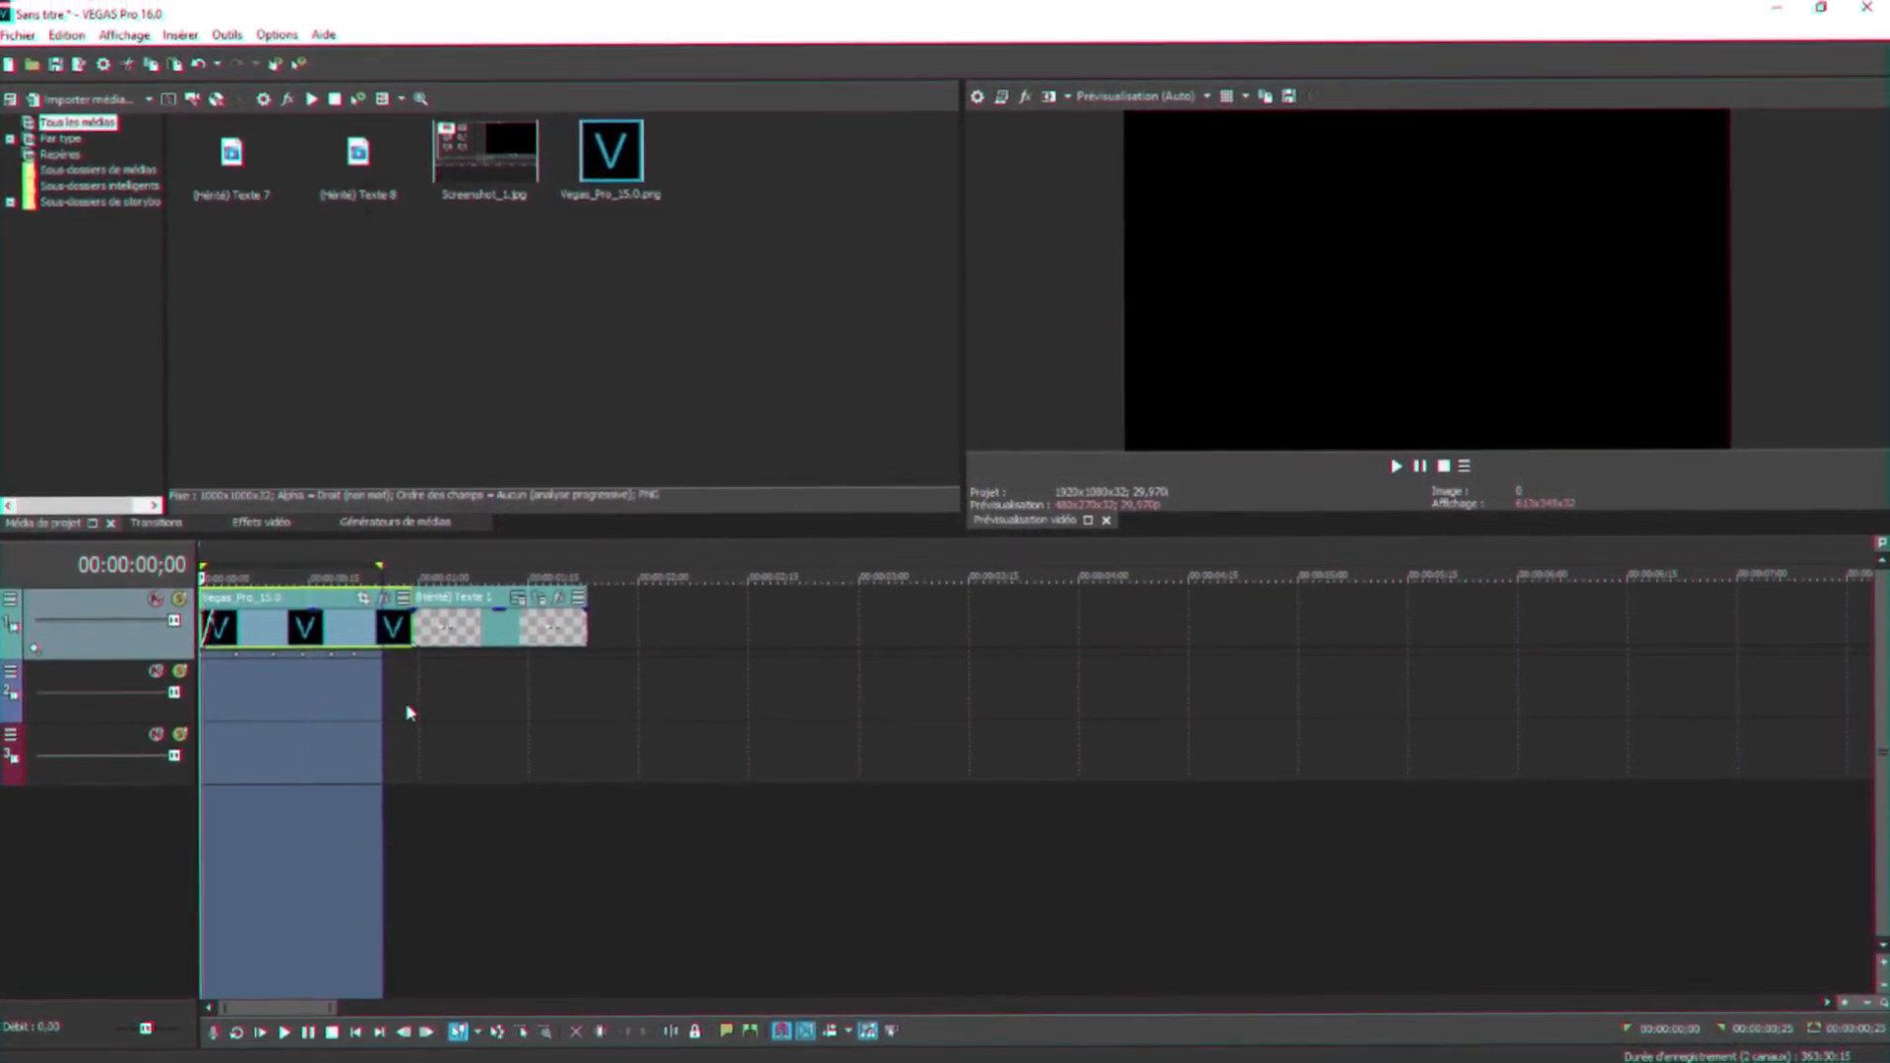
# Reopen Track Motion for the first track with the cursor at 00:00:00;25 and place its window clear of the clips.
pyautogui.click(382, 670)
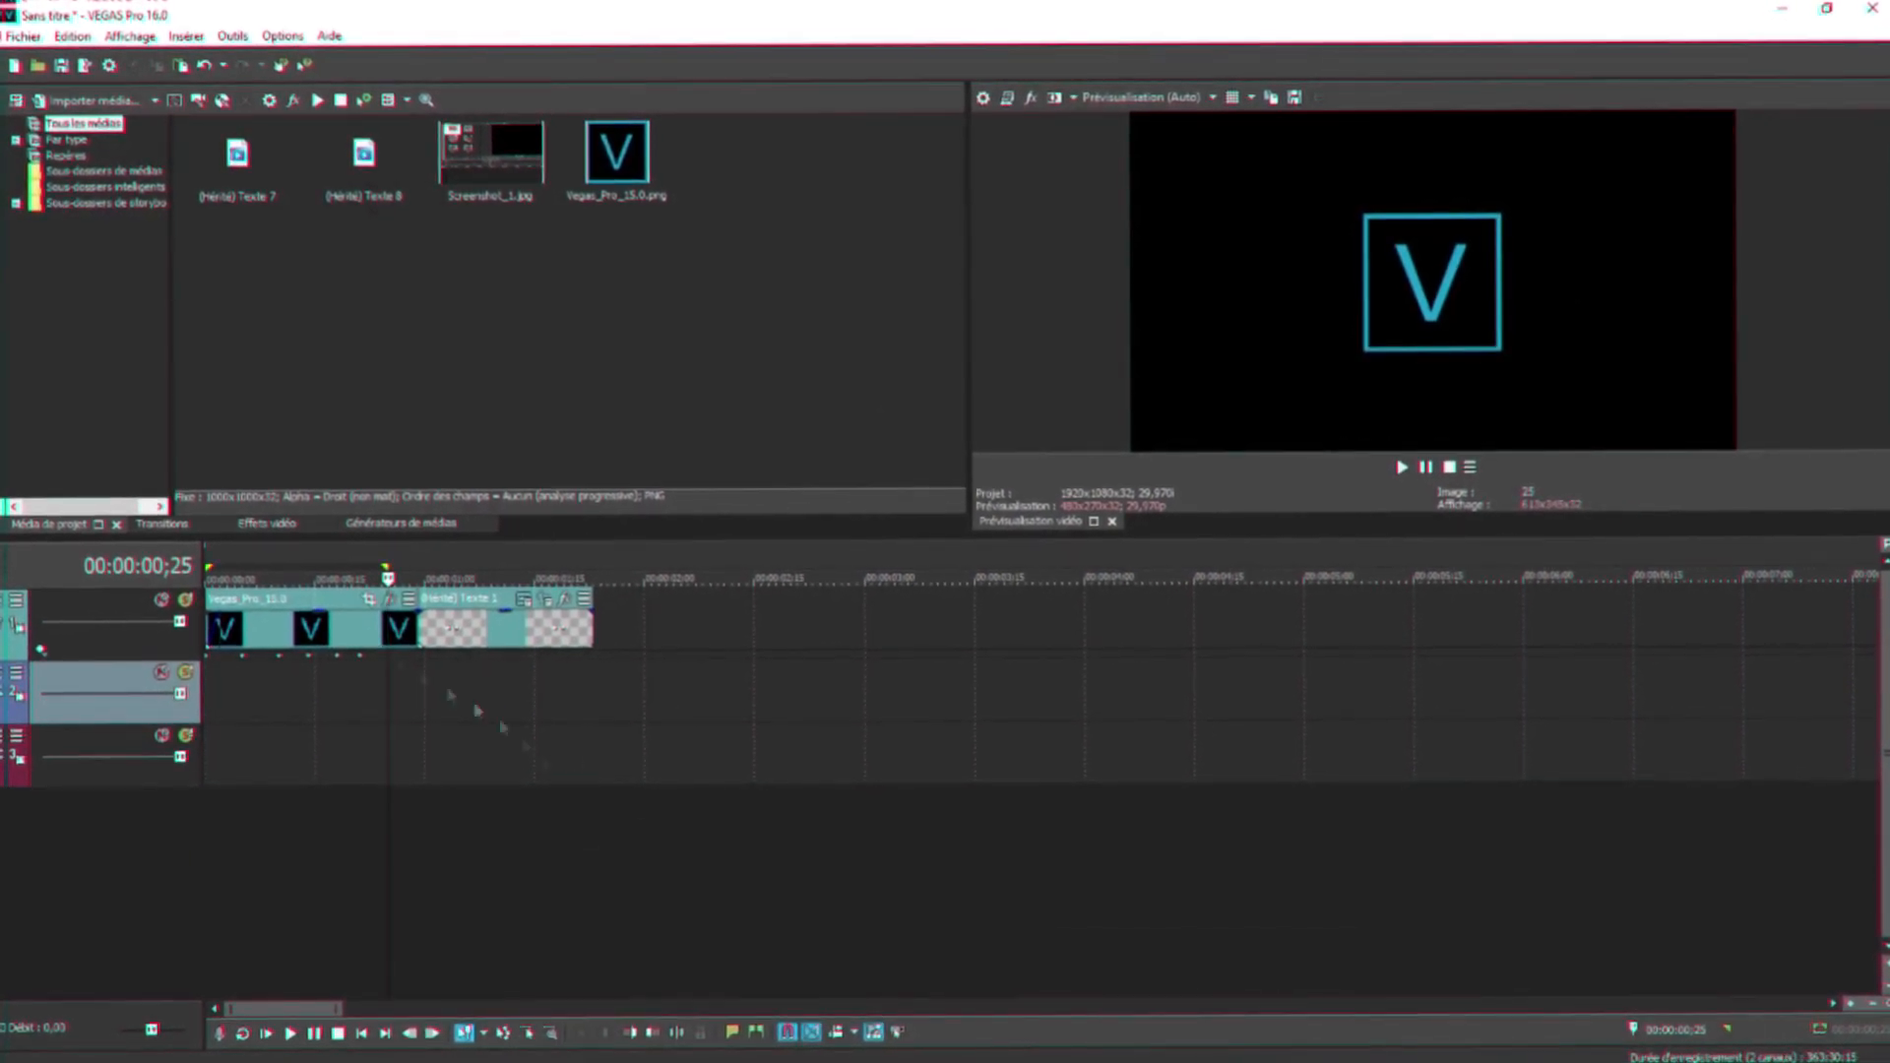
pyautogui.click(16, 605)
pyautogui.click(12, 591)
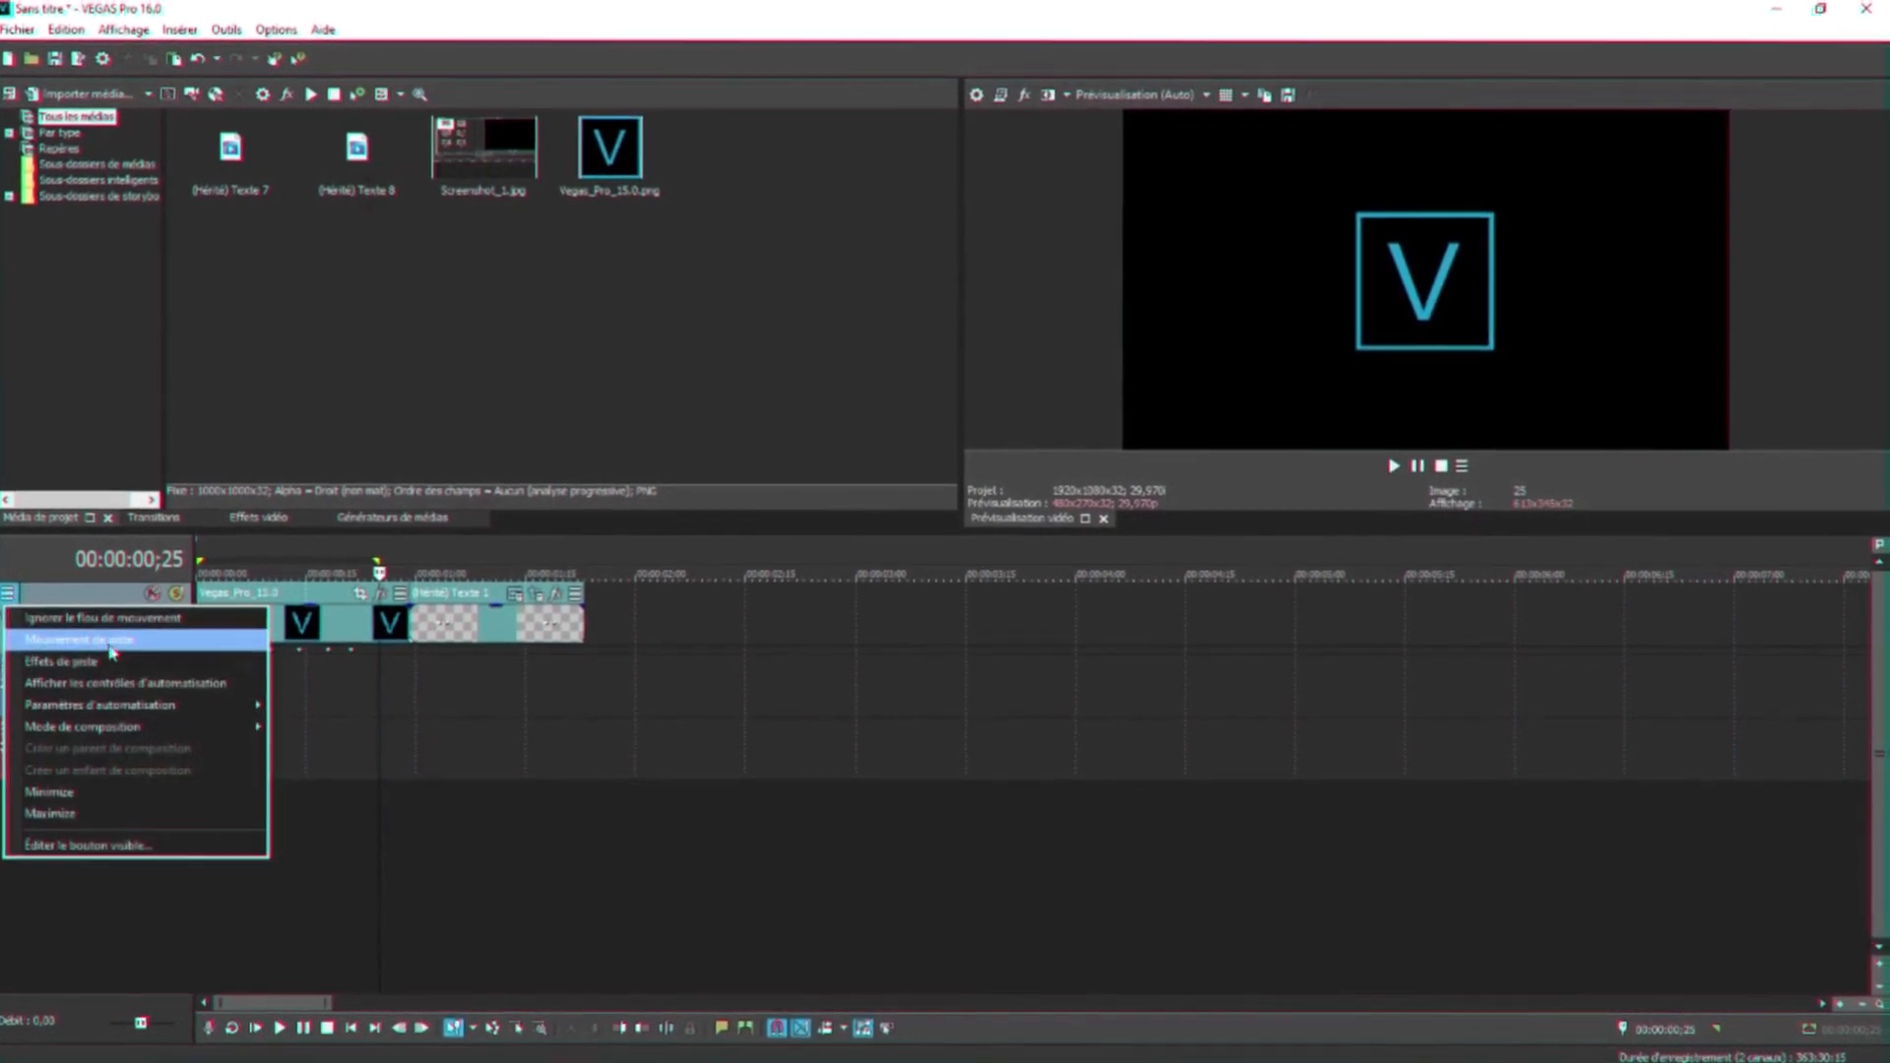
pyautogui.click(99, 642)
pyautogui.moveTo(694, 104); pyautogui.dragTo(666, 67)
pyautogui.scroll(3, 659, 344)
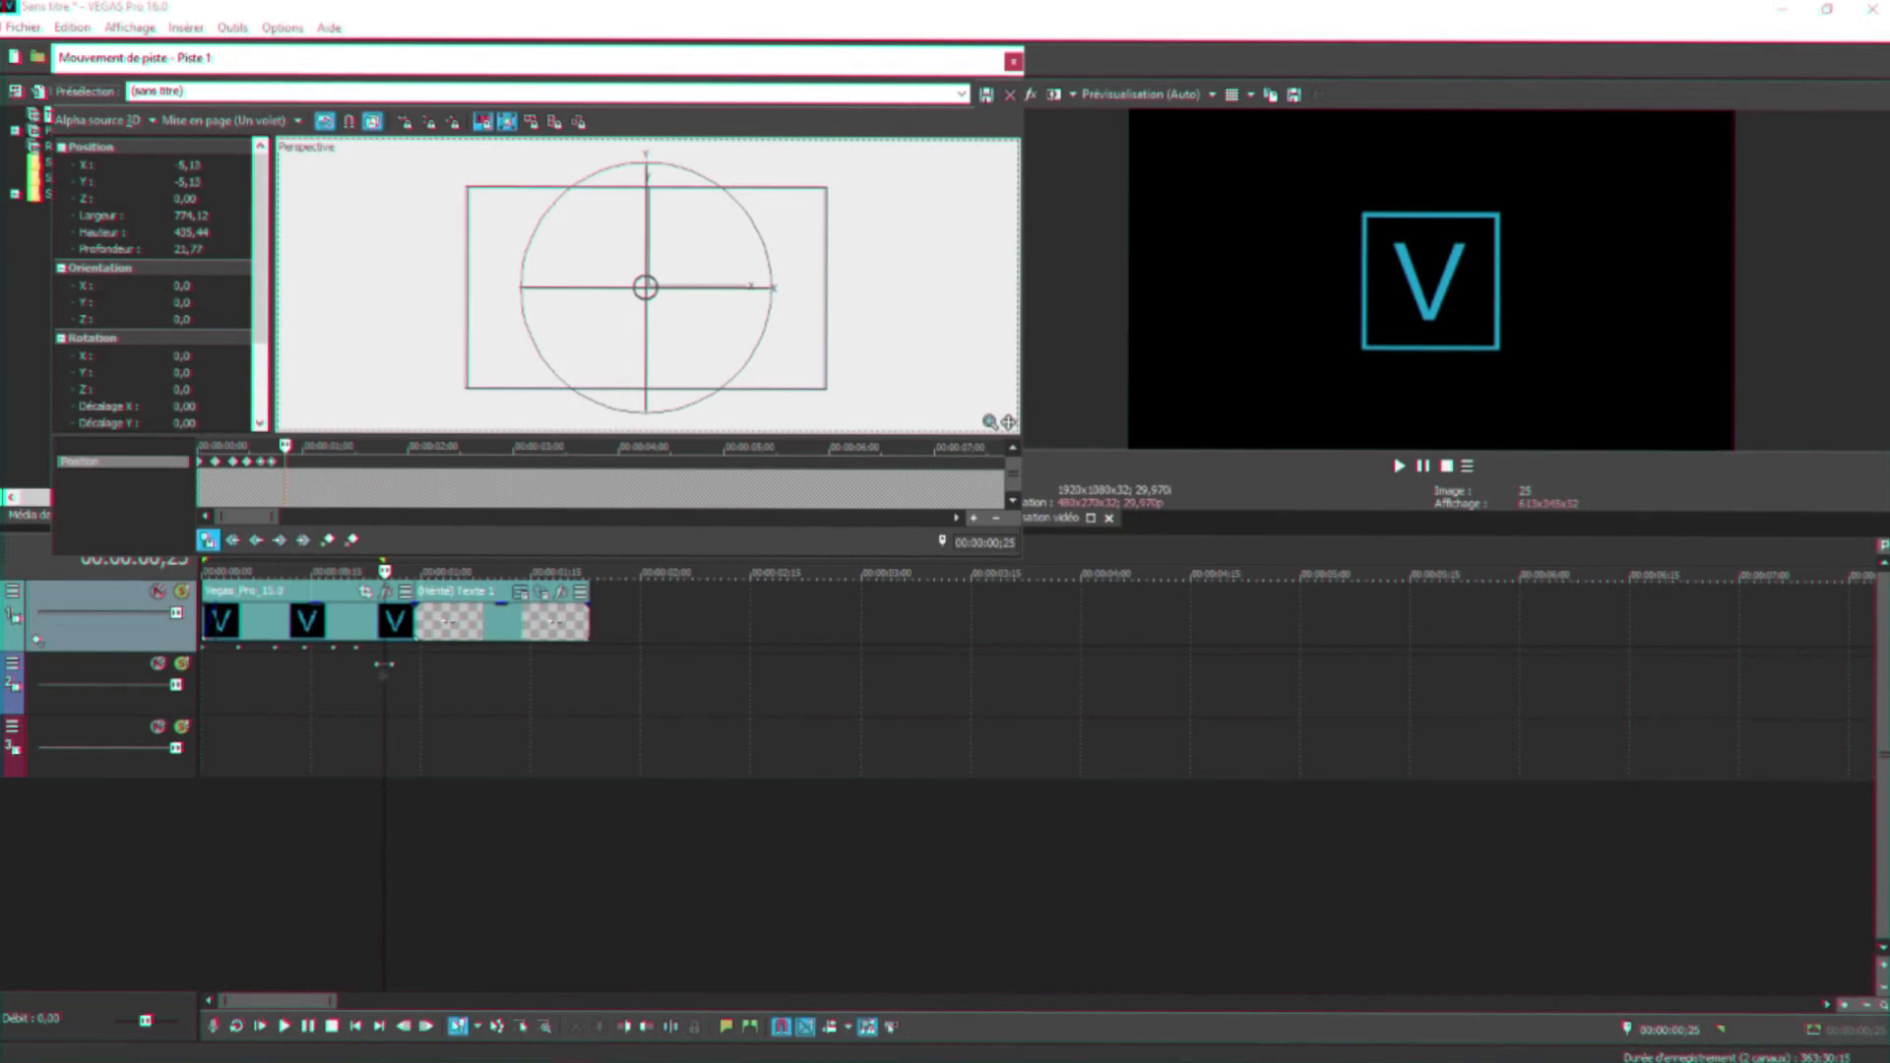
# Add a Track Motion keyframe at 00:00:00;24, five frames before the cut between the logo and text clips.
pyautogui.click(415, 667)
pyautogui.scroll(3, 414, 667)
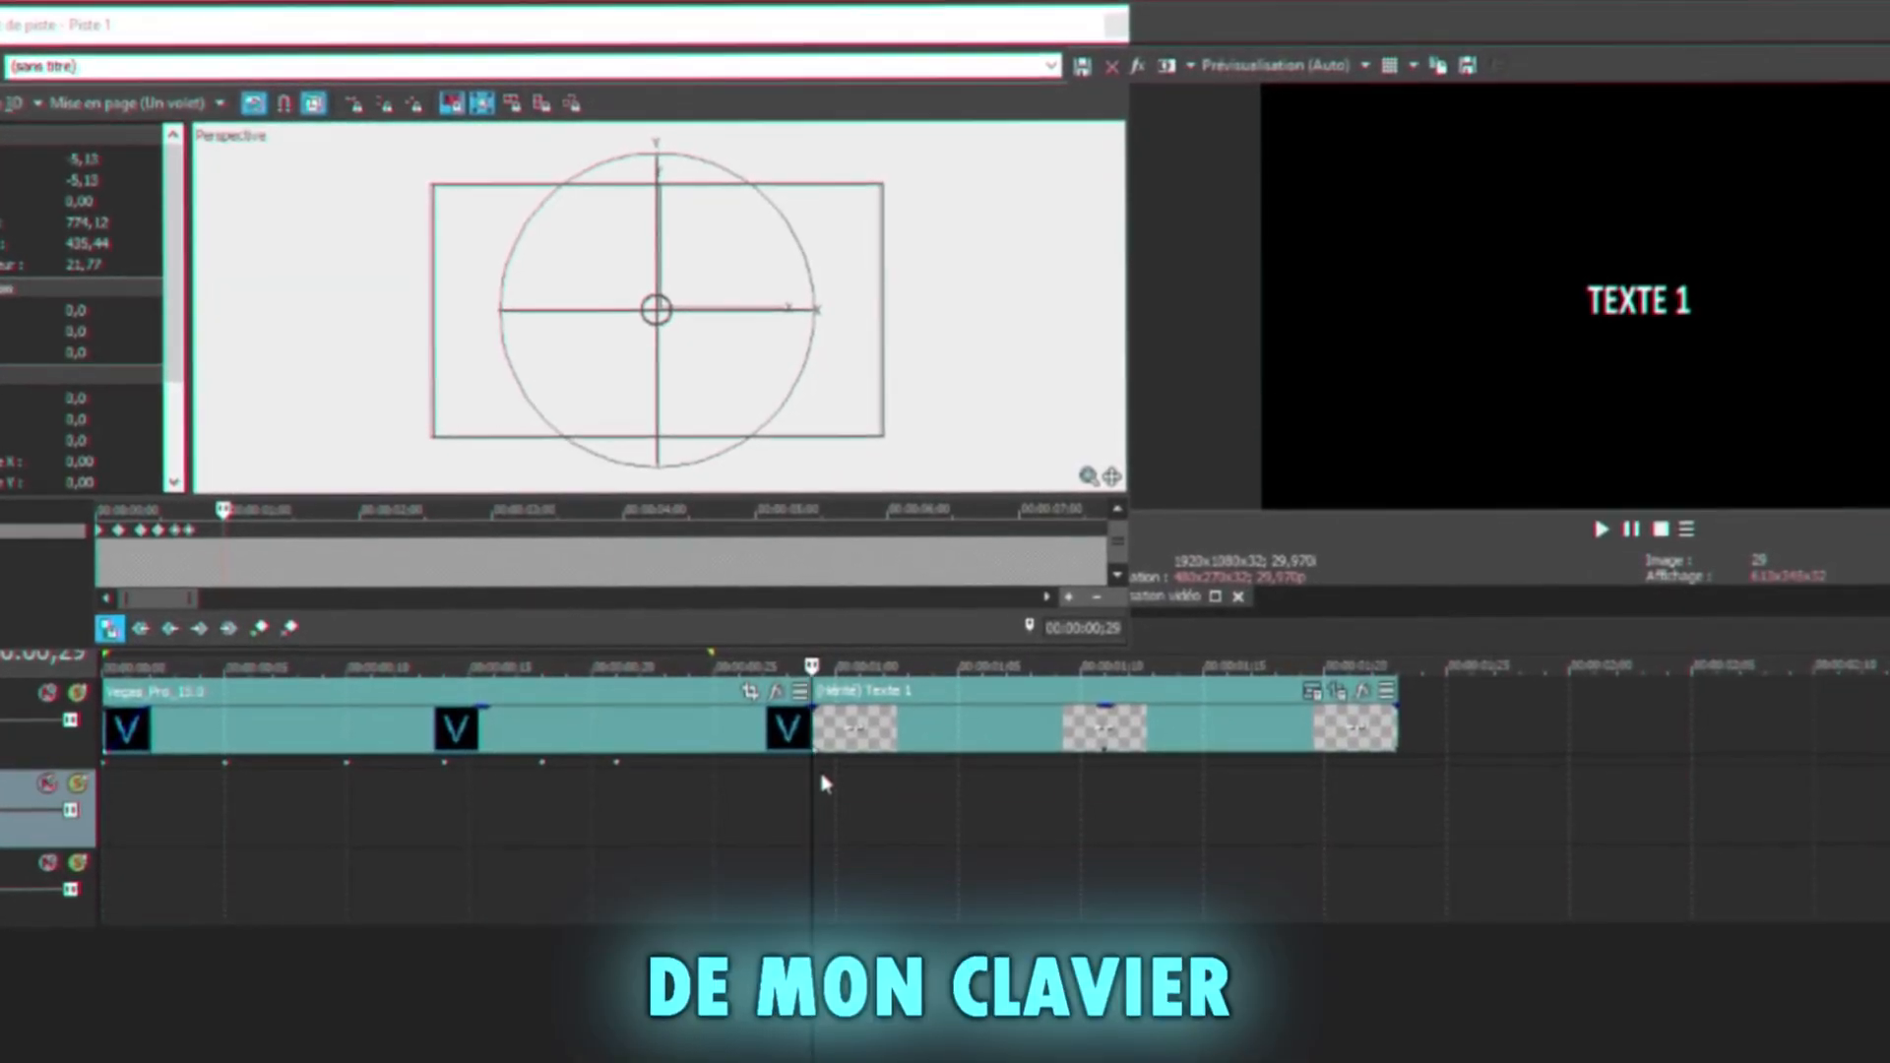
pyautogui.press('Left')
pyautogui.press('Left')
pyautogui.press('Left')
pyautogui.press('Left')
pyautogui.press('Left')
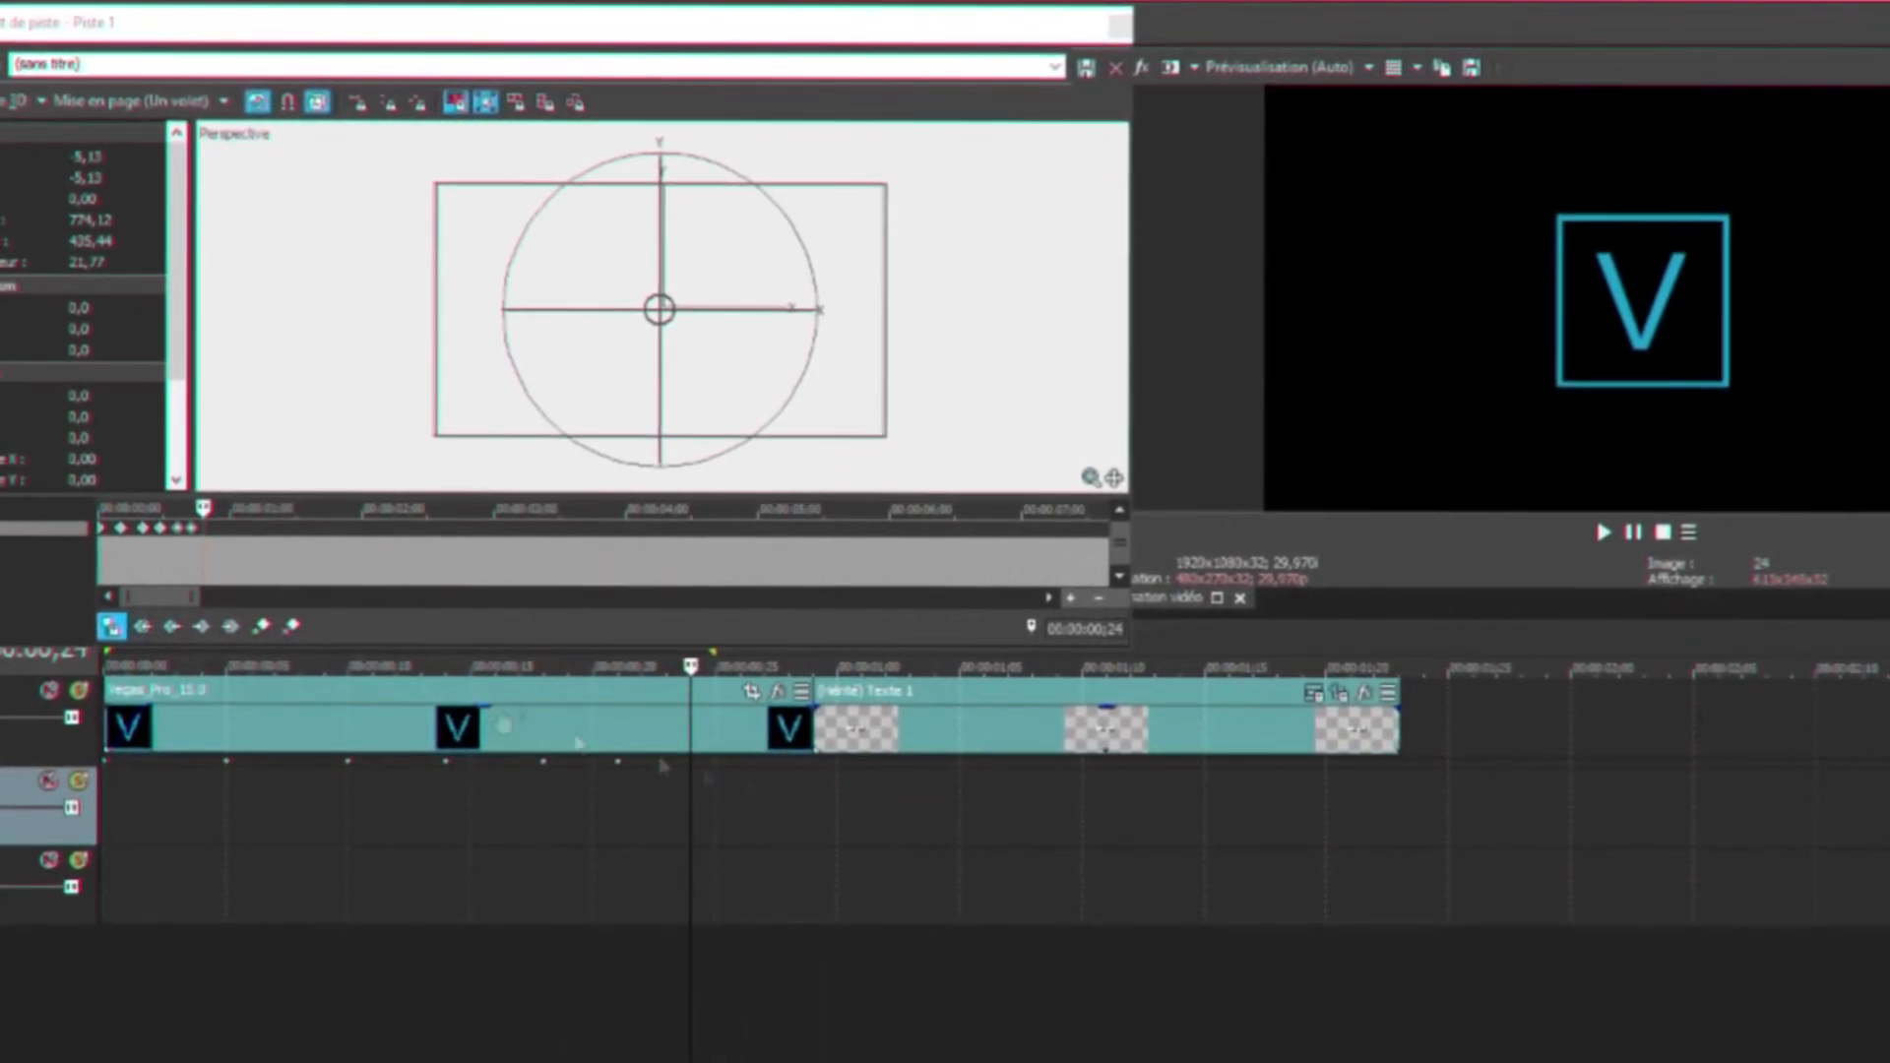
pyautogui.scroll(5, 295, 569)
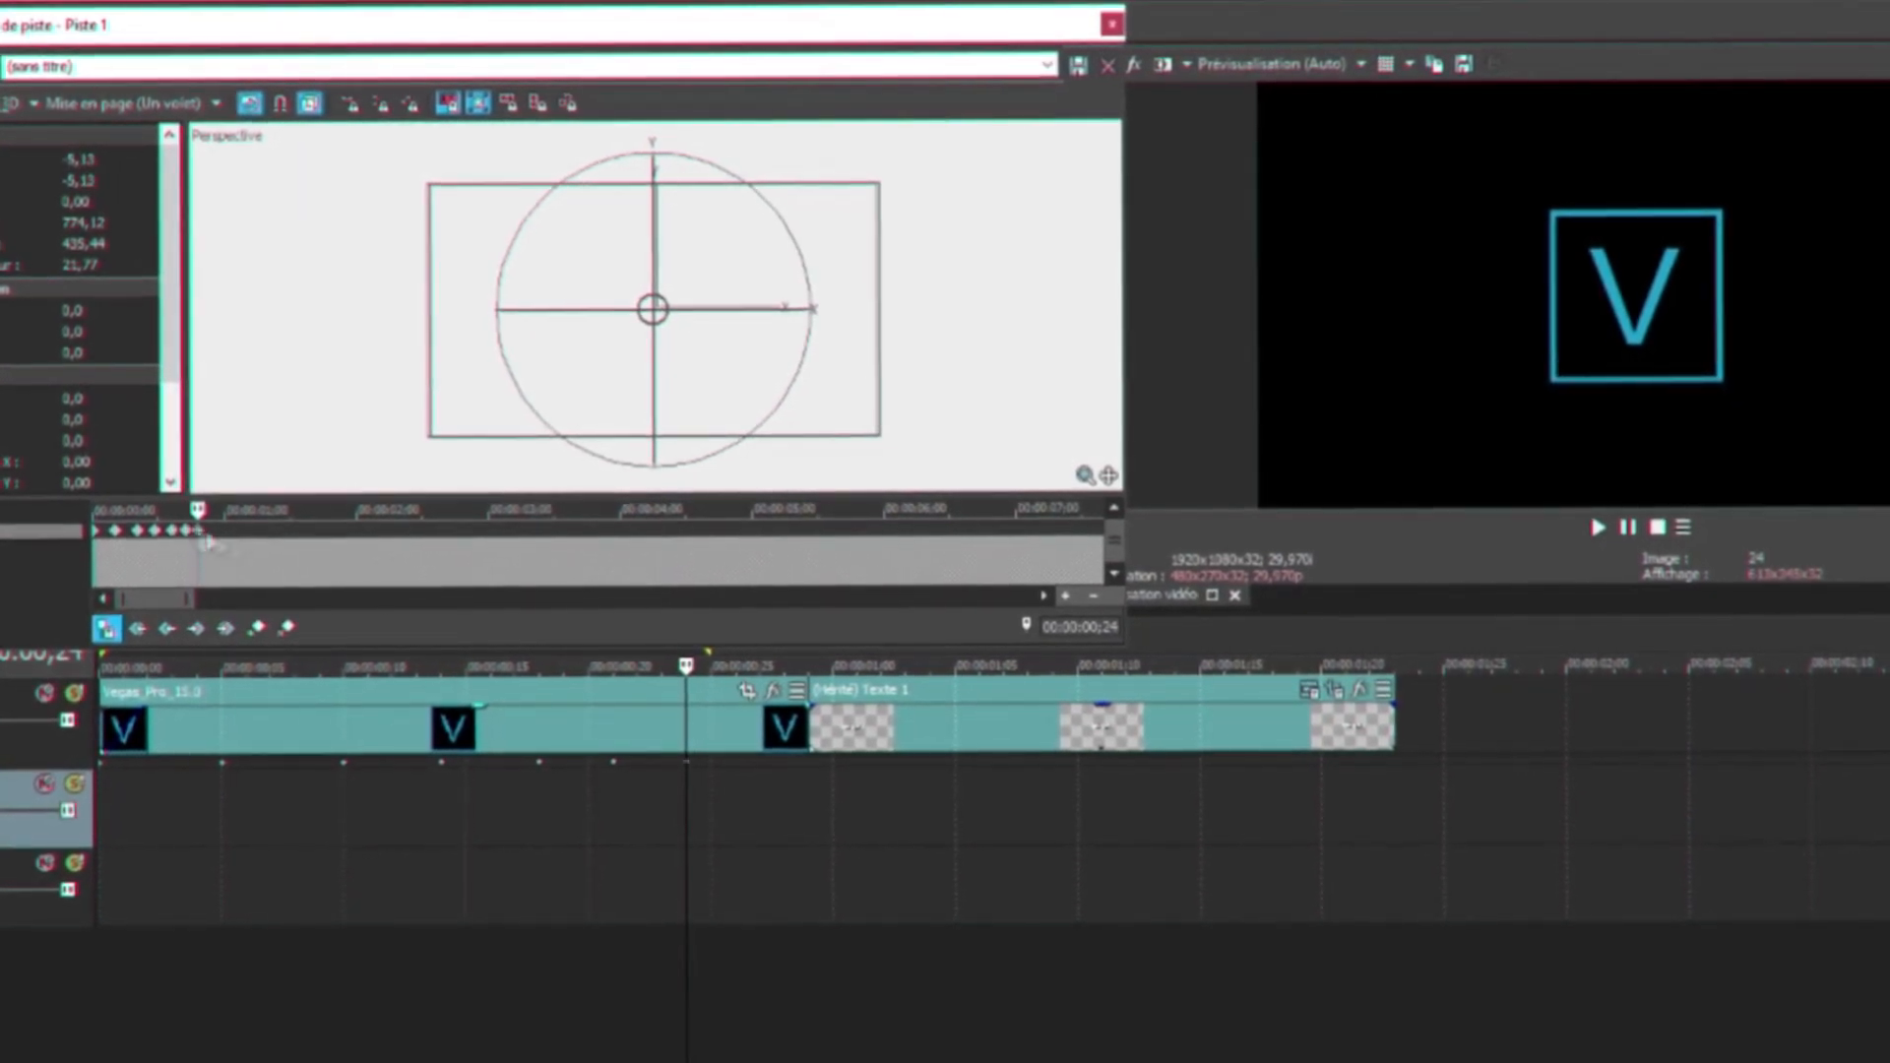
# Tilt the track around its X axis to about 90.2° at 00:00:00;29, where the logo clip meets the text clip.
pyautogui.press('Right')
pyautogui.press('Right')
pyautogui.press('Right')
pyautogui.press('Right')
pyautogui.press('Right')
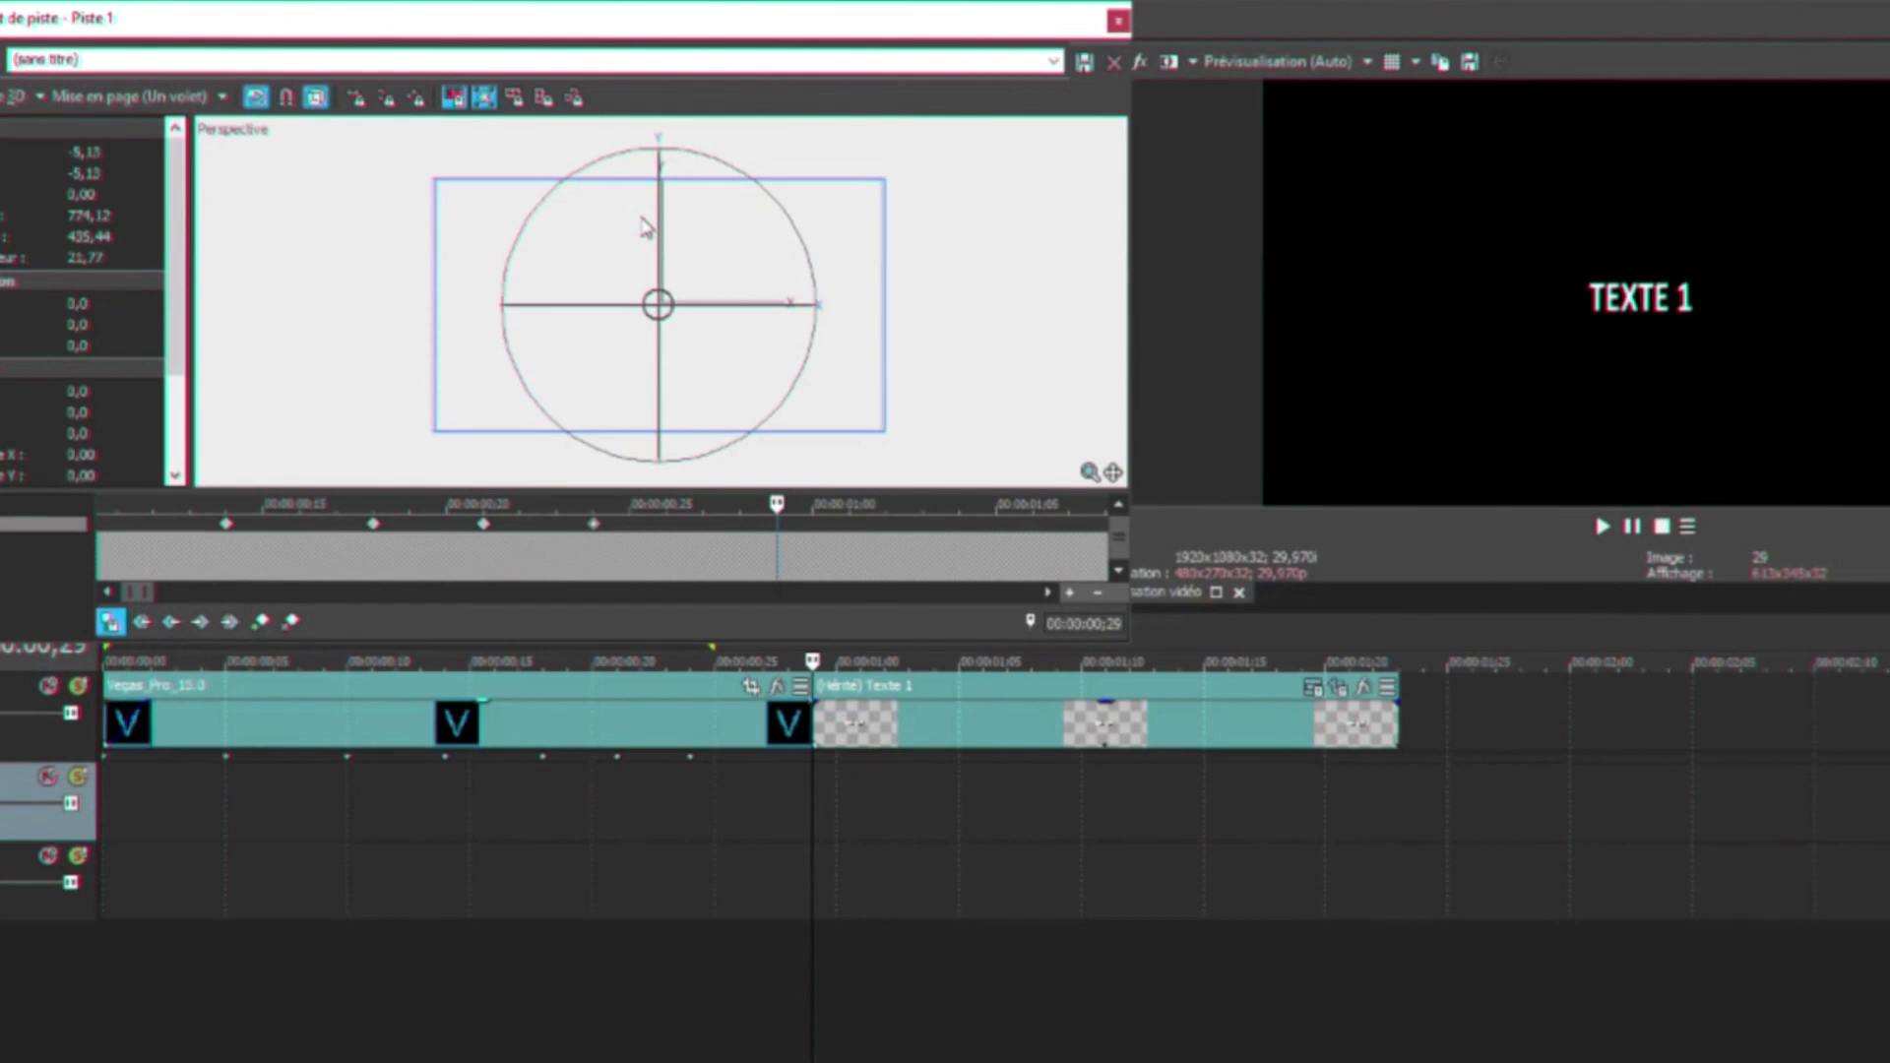
pyautogui.moveTo(662, 234); pyautogui.dragTo(654, 304)
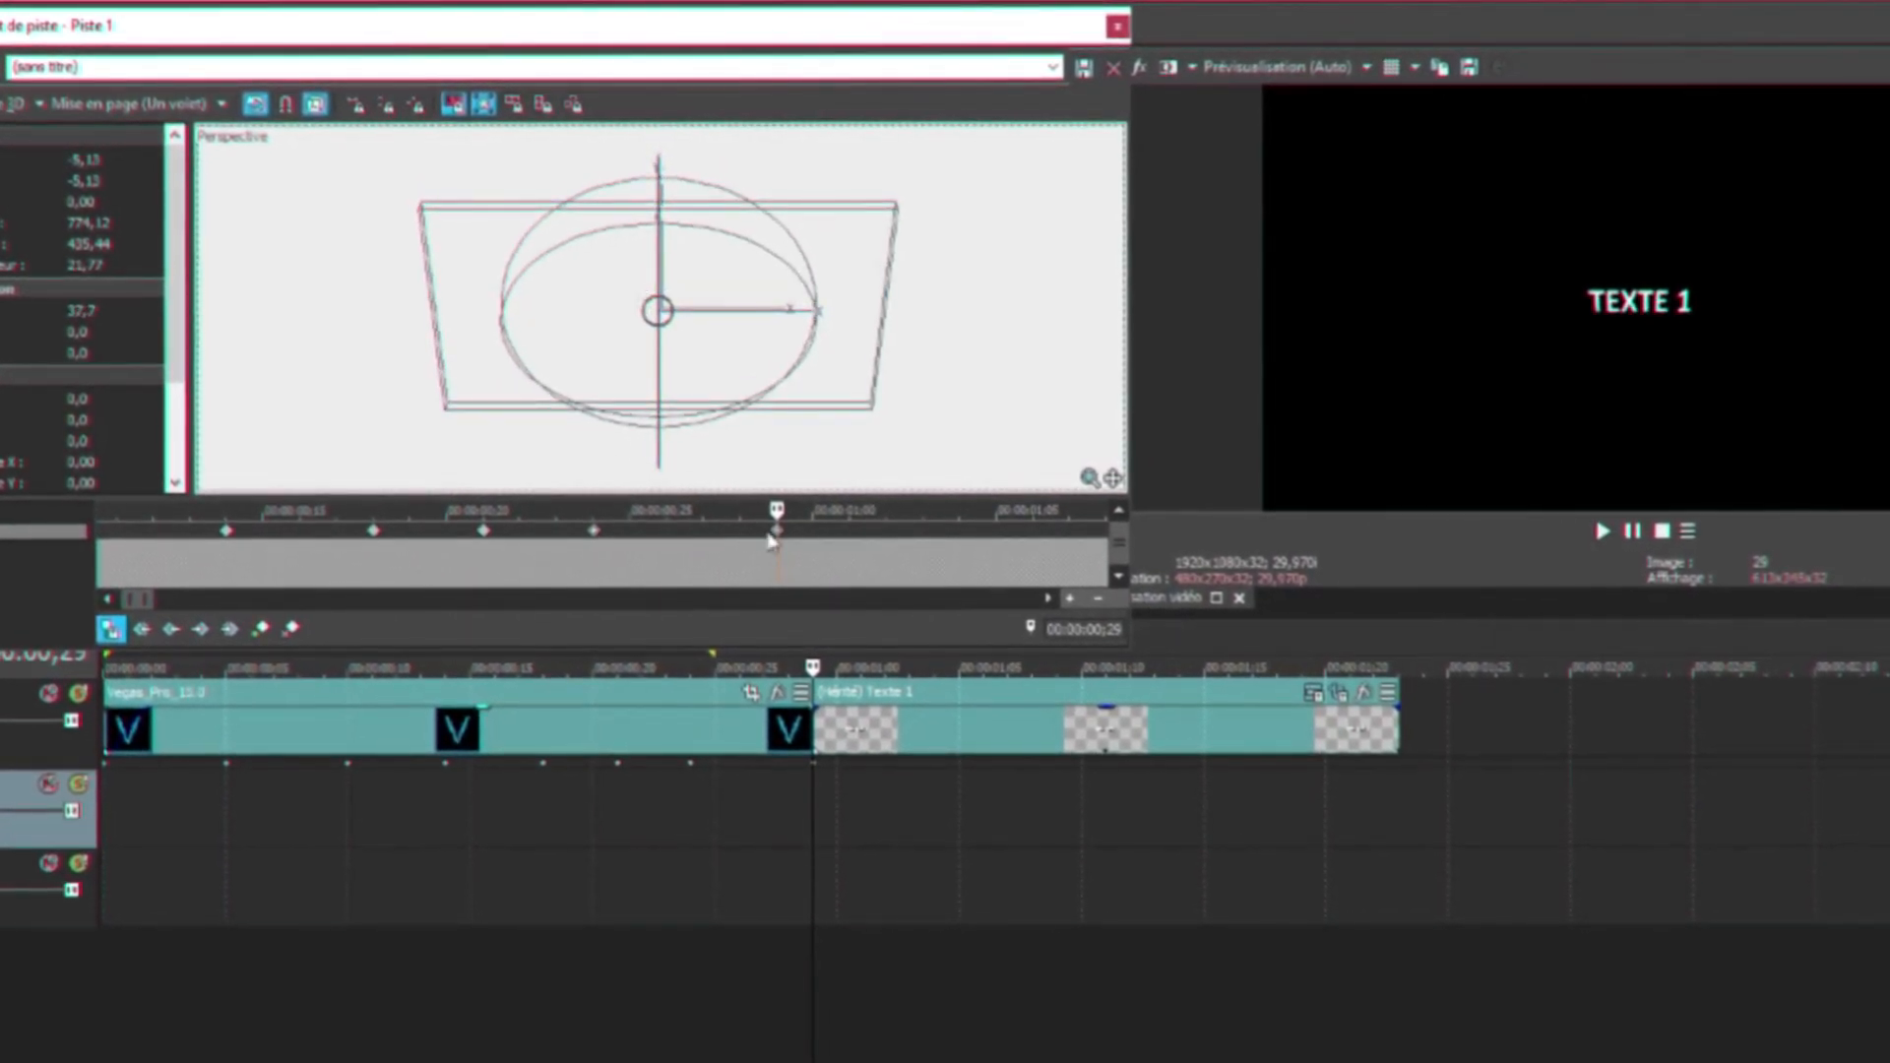
pyautogui.moveTo(771, 533); pyautogui.dragTo(748, 531)
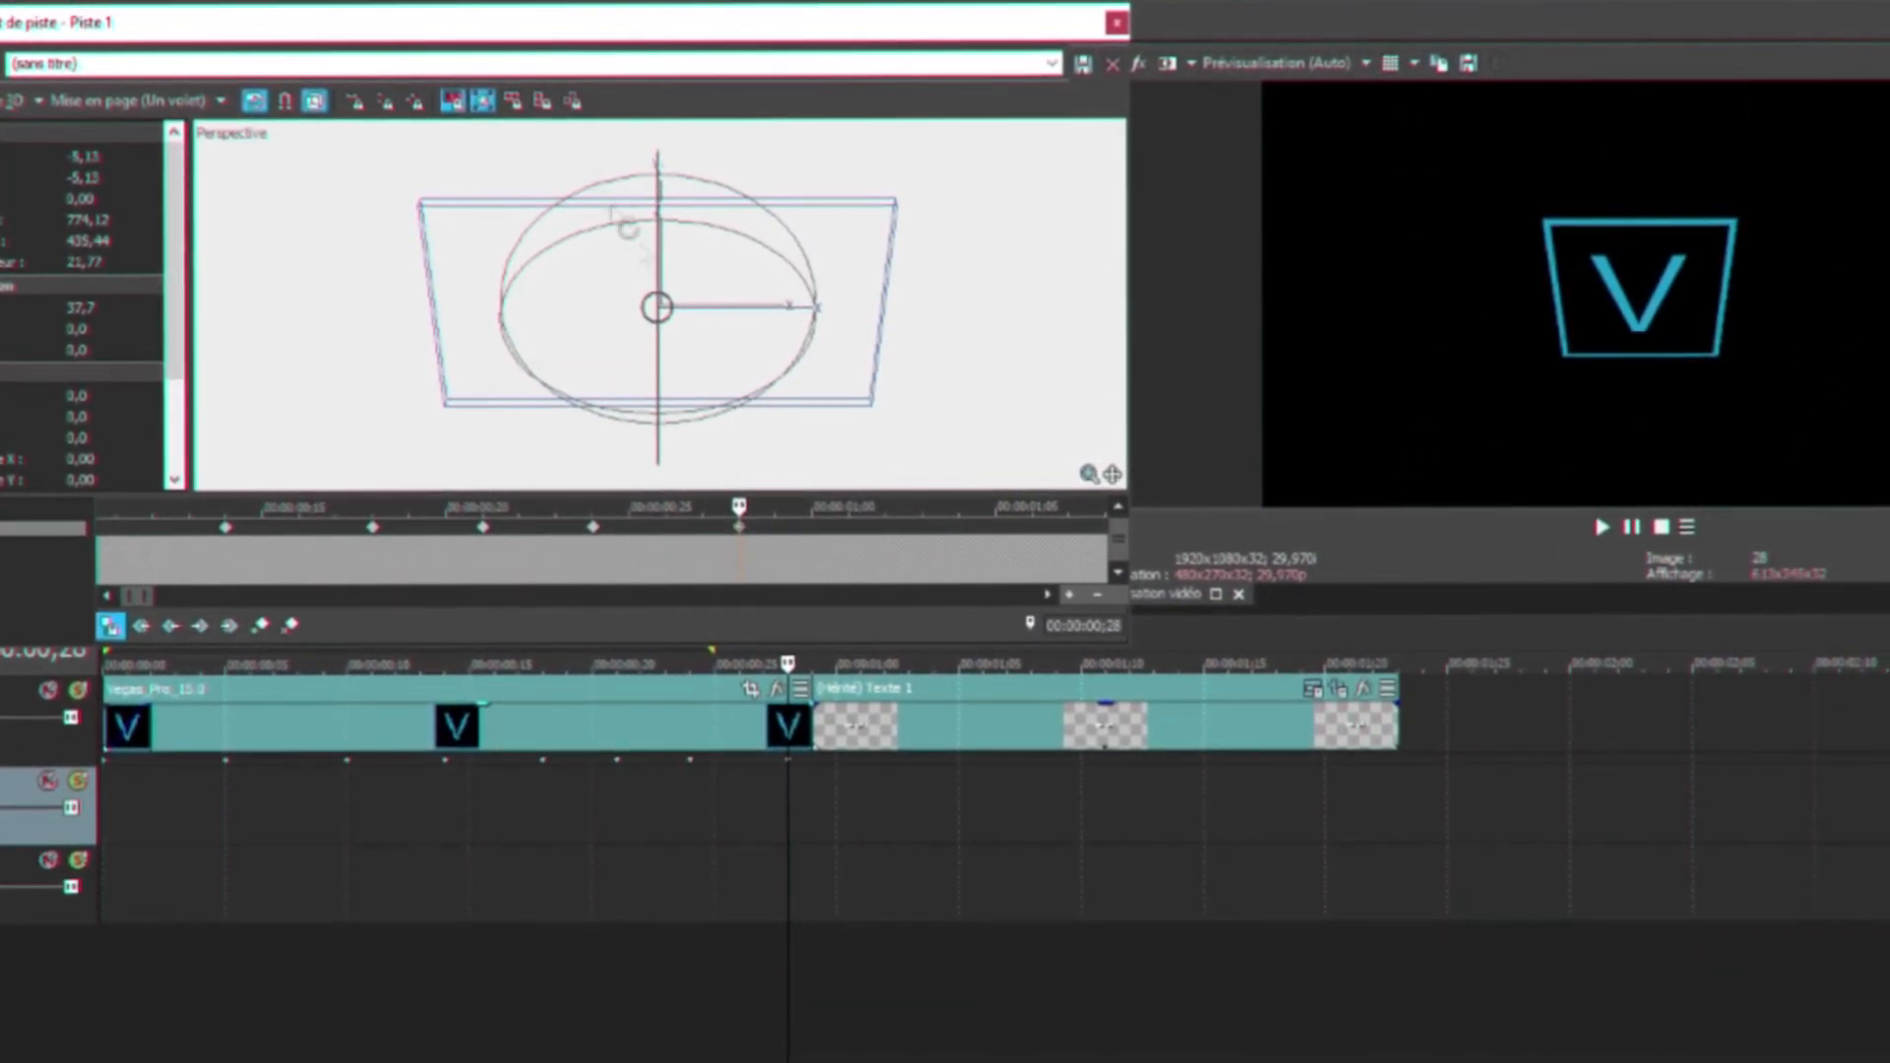
pyautogui.moveTo(661, 260); pyautogui.dragTo(661, 351)
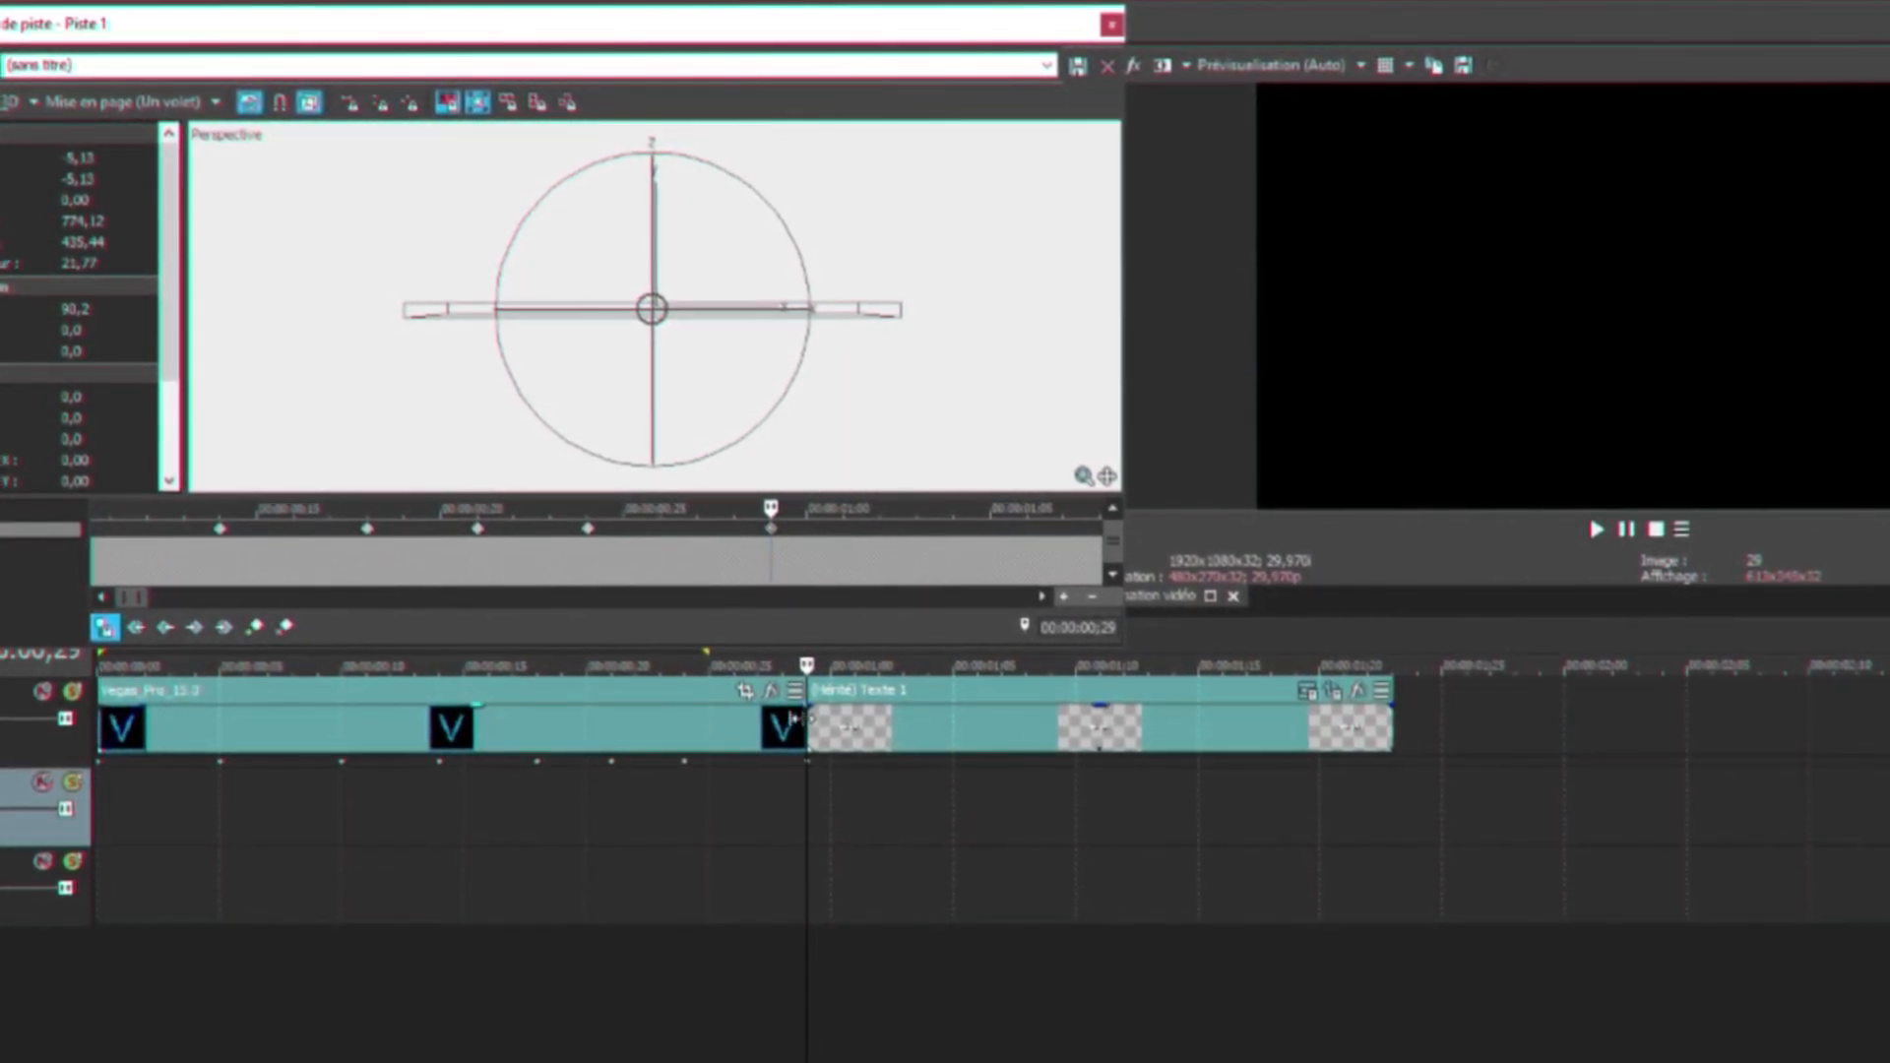
# At 00:00:01;04, tilt the track back to about -0.5° on the X axis so the text faces front.
pyautogui.press('Right')
pyautogui.press('Right')
pyautogui.press('Right')
pyautogui.moveTo(653, 224); pyautogui.dragTo(654, 479)
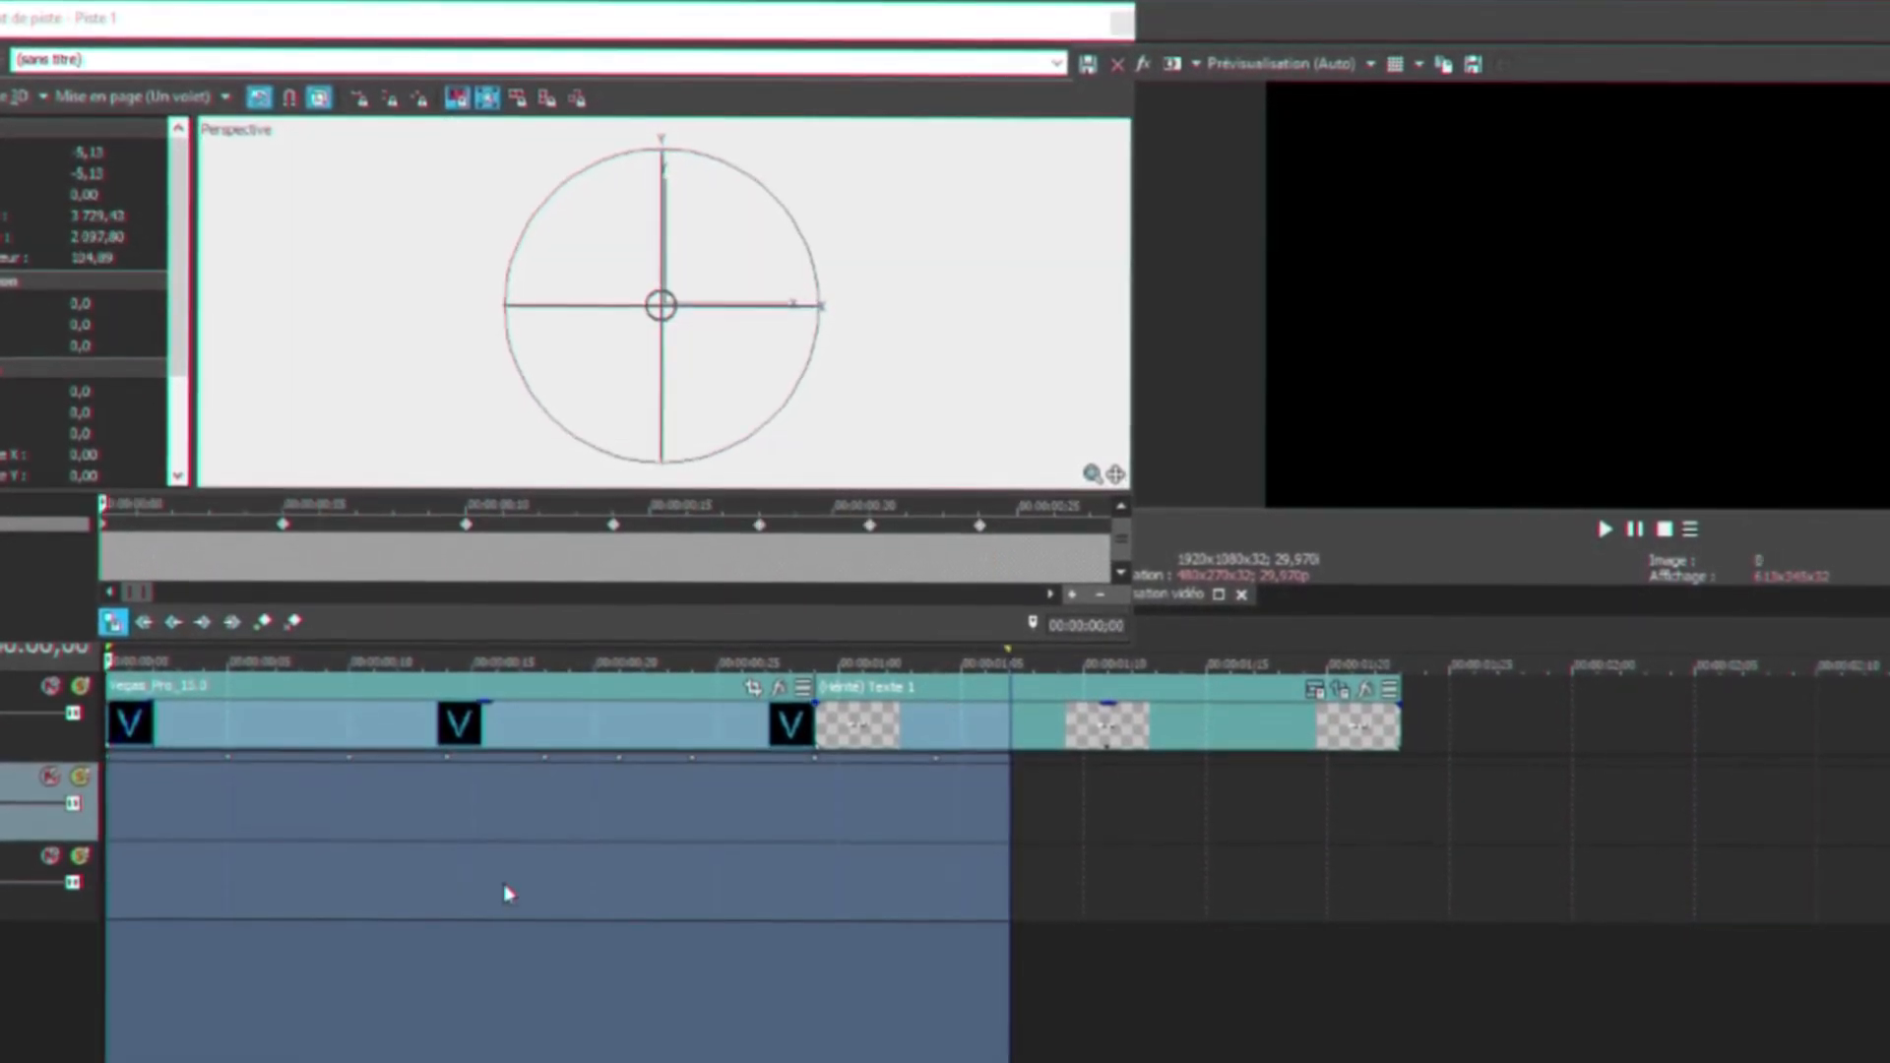
# Extend the playback region to about 00:00:01;10 and play the logo-to-text animation.
pyautogui.moveTo(1006, 648); pyautogui.dragTo(1080, 647)
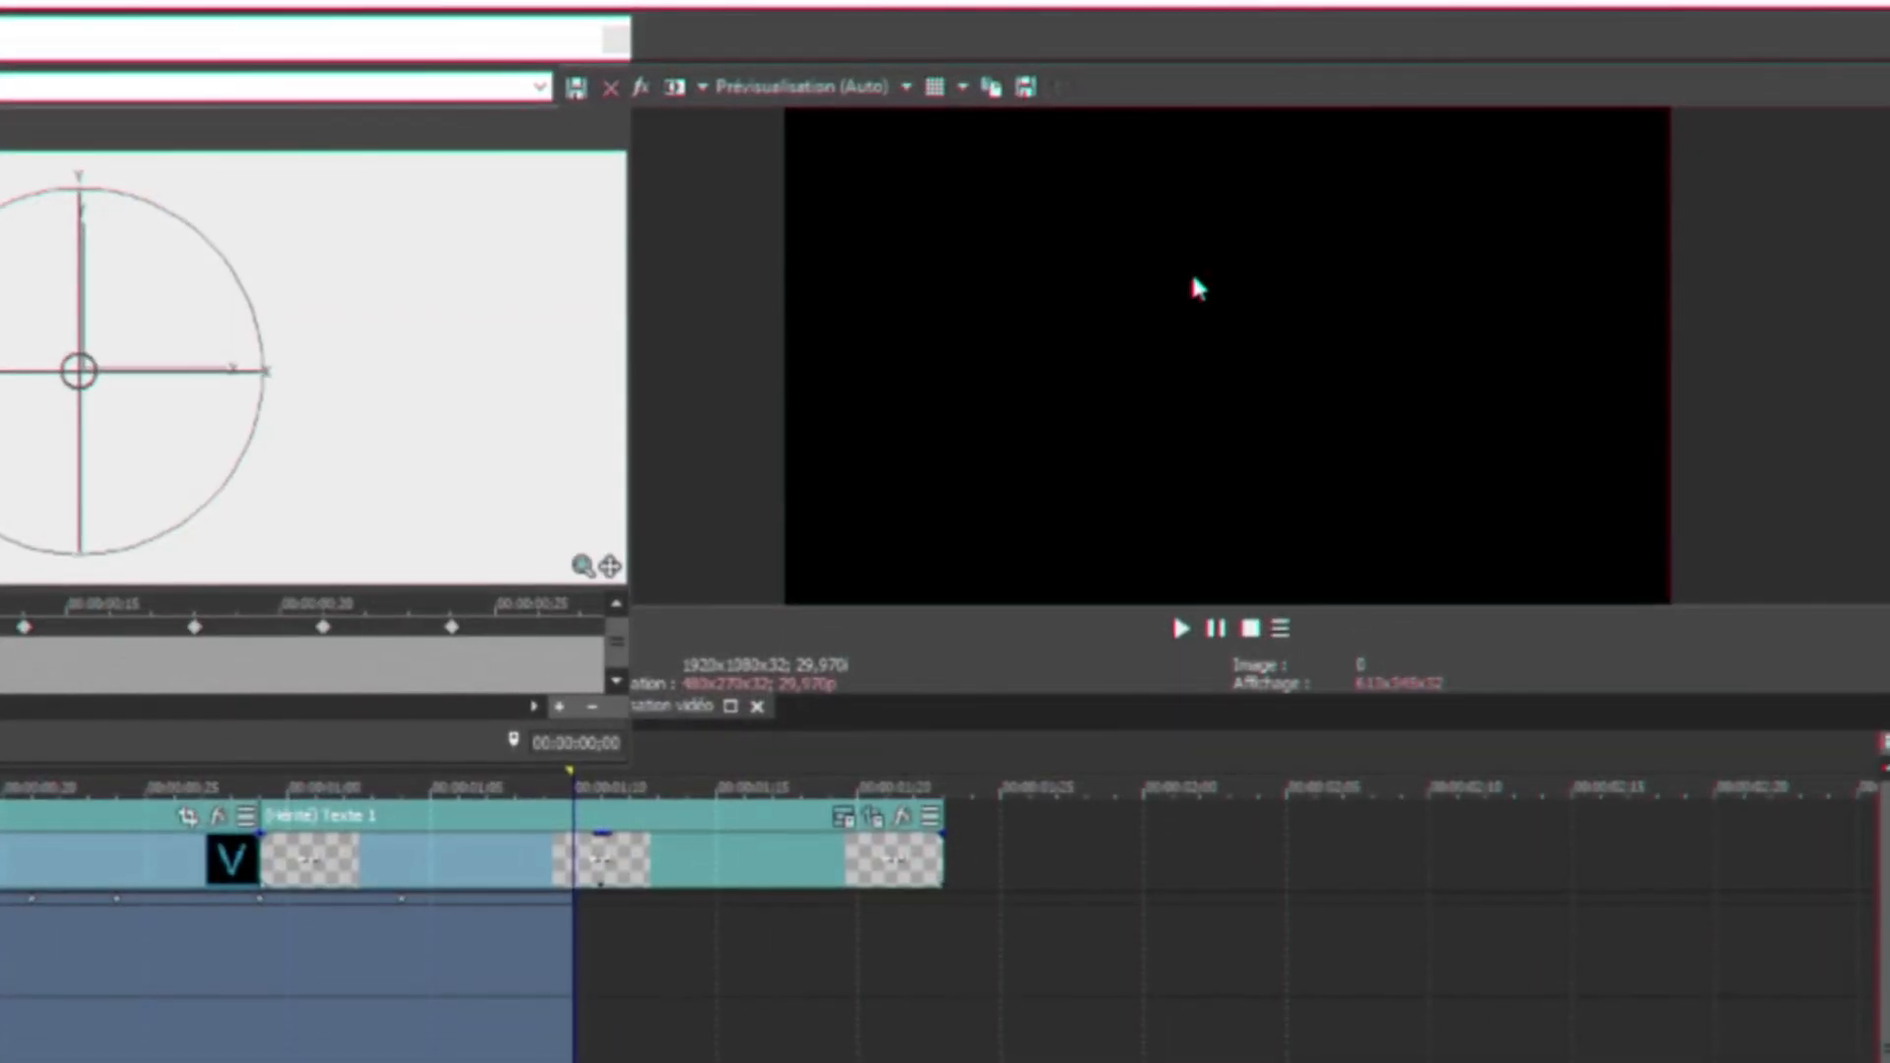
pyautogui.press('space')
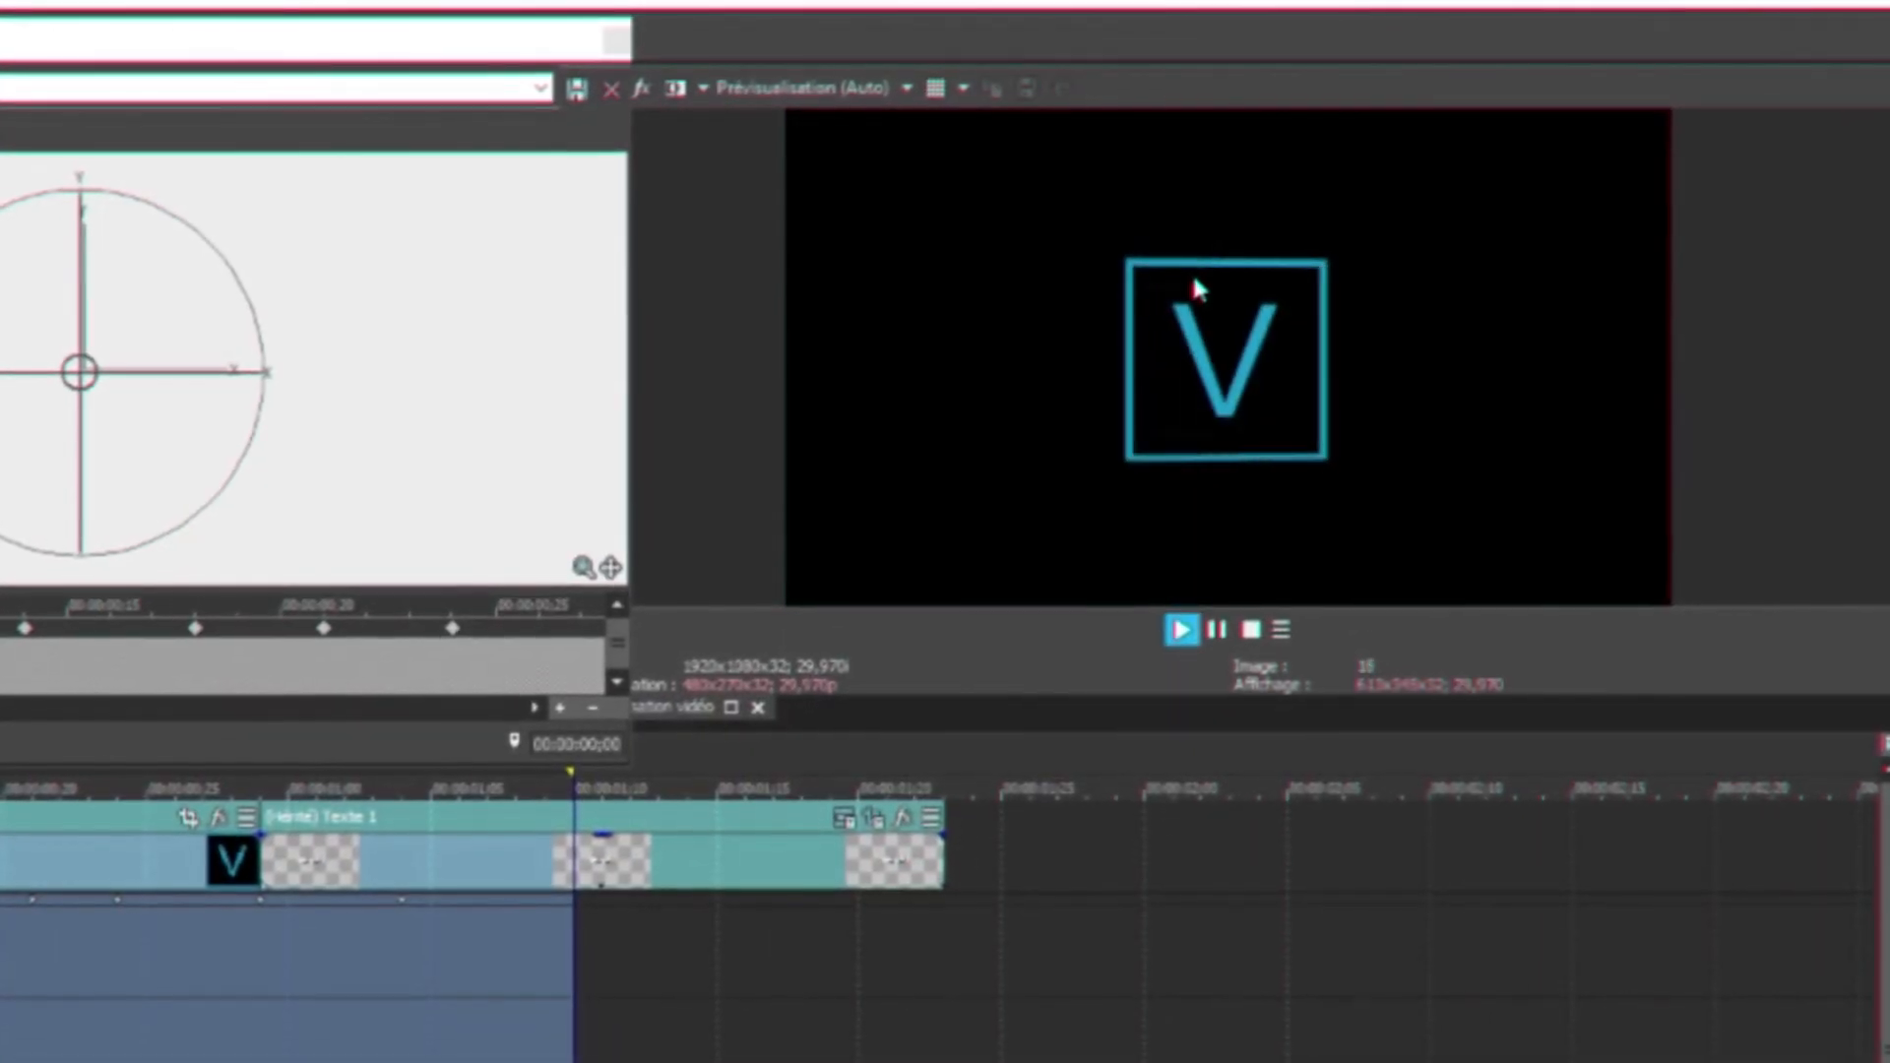
pyautogui.press('space')
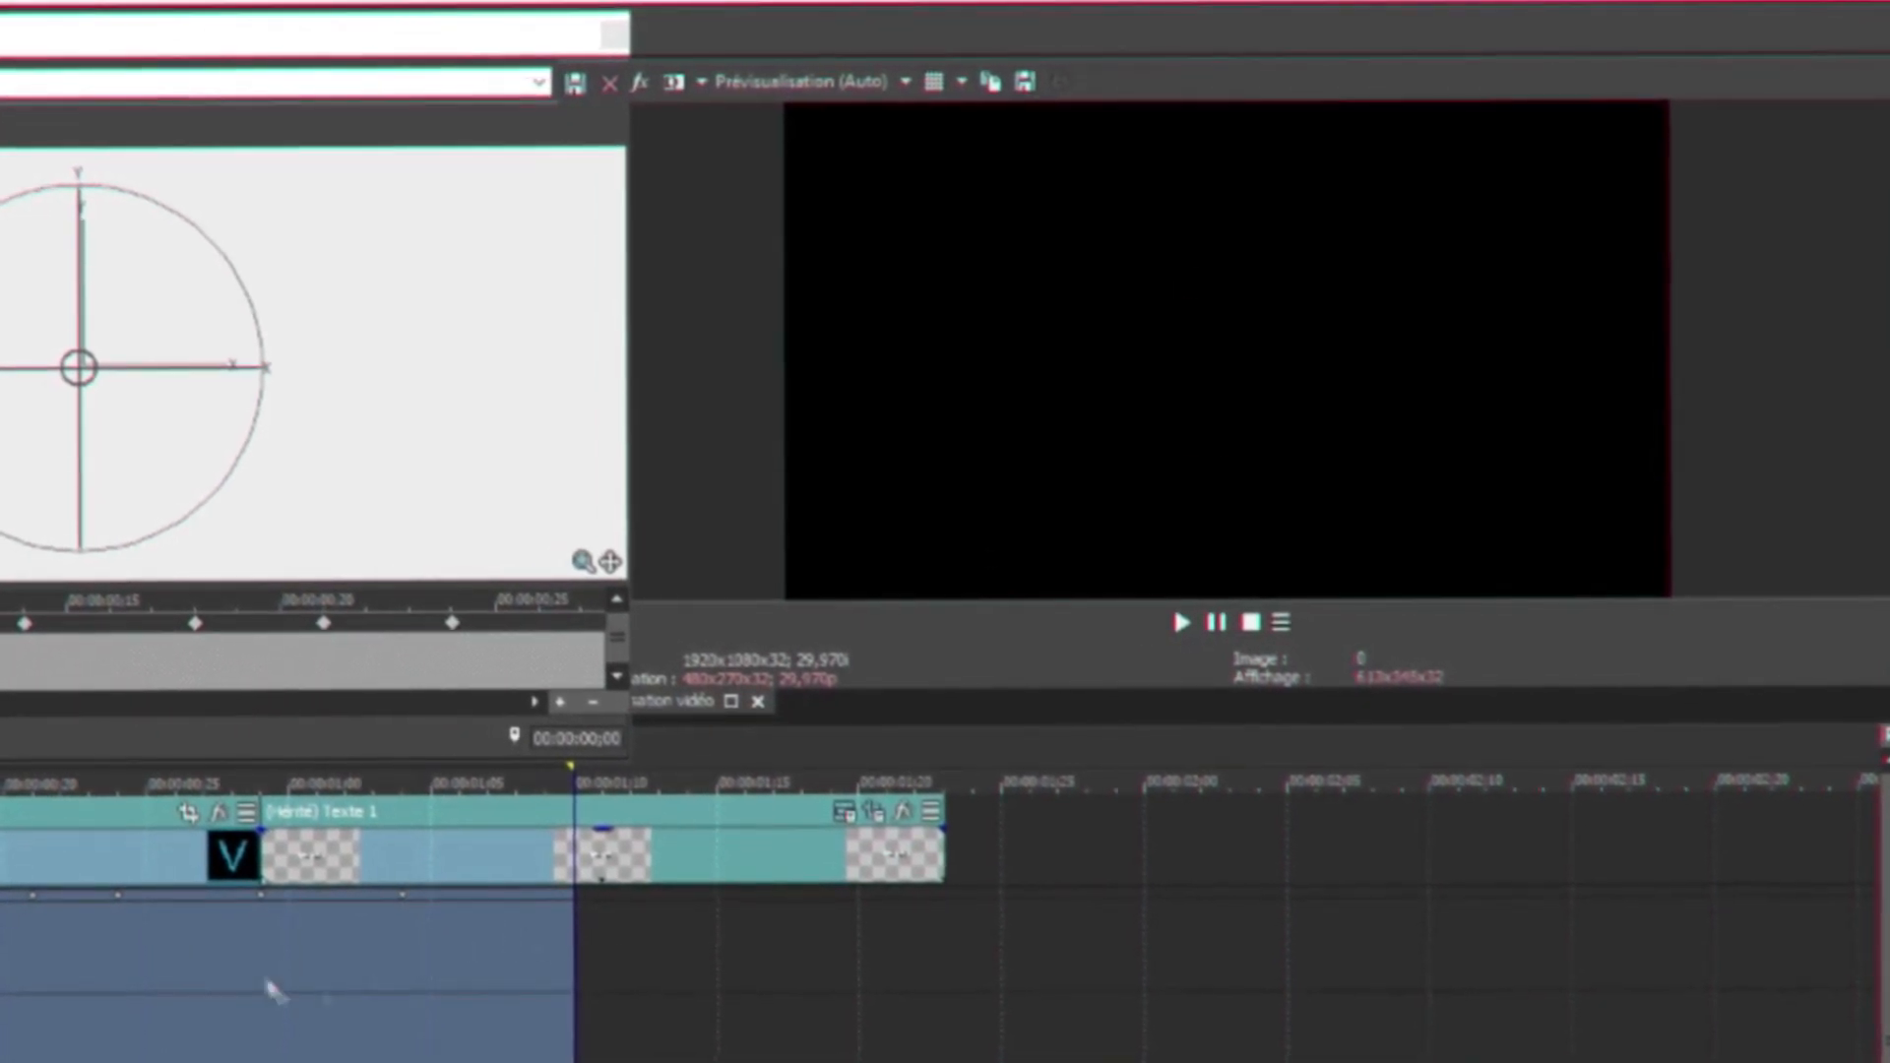
# Examine the flip from the logo to the text frame by frame around the cut between the clips.
pyautogui.click(118, 984)
pyautogui.press('Right')
pyautogui.press('Right')
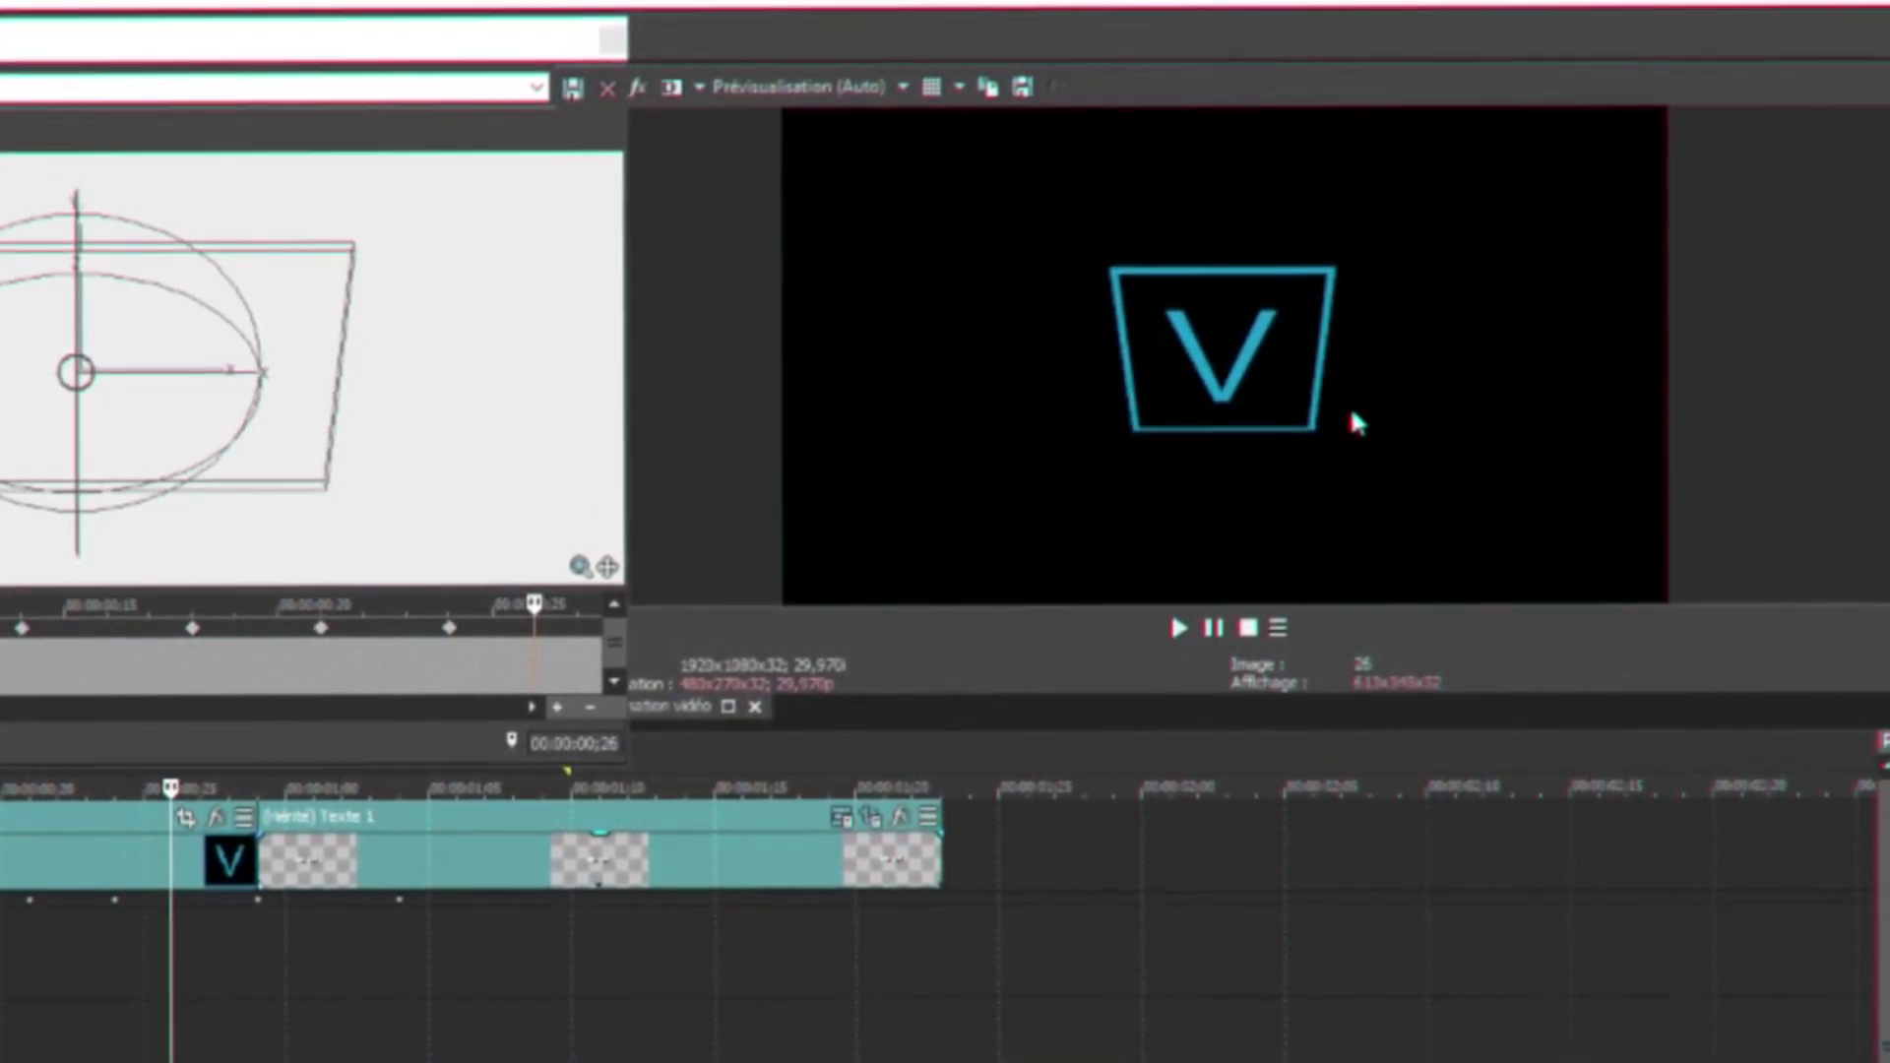
pyautogui.press('Right')
pyautogui.press('Right')
pyautogui.press('Right')
pyautogui.press('Right')
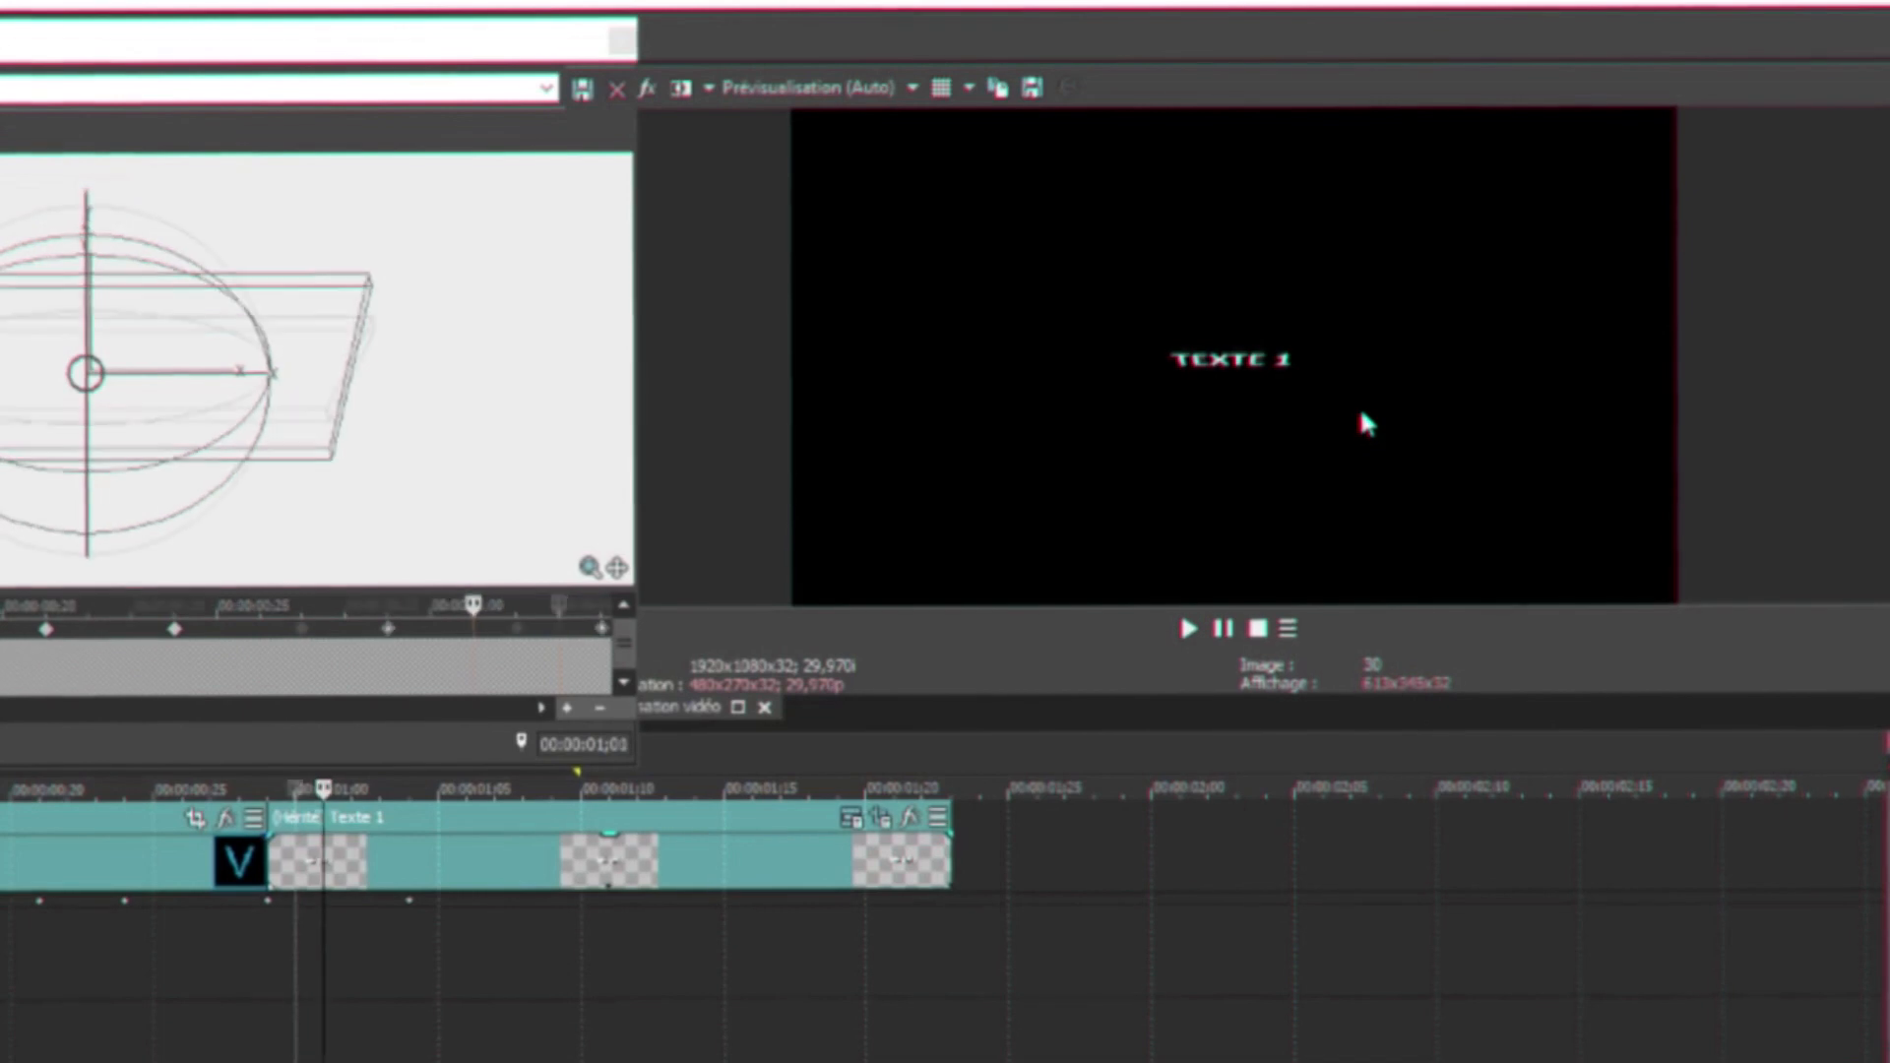
pyautogui.press('Right')
pyautogui.press('Right')
pyautogui.press('Right')
pyautogui.press('Right')
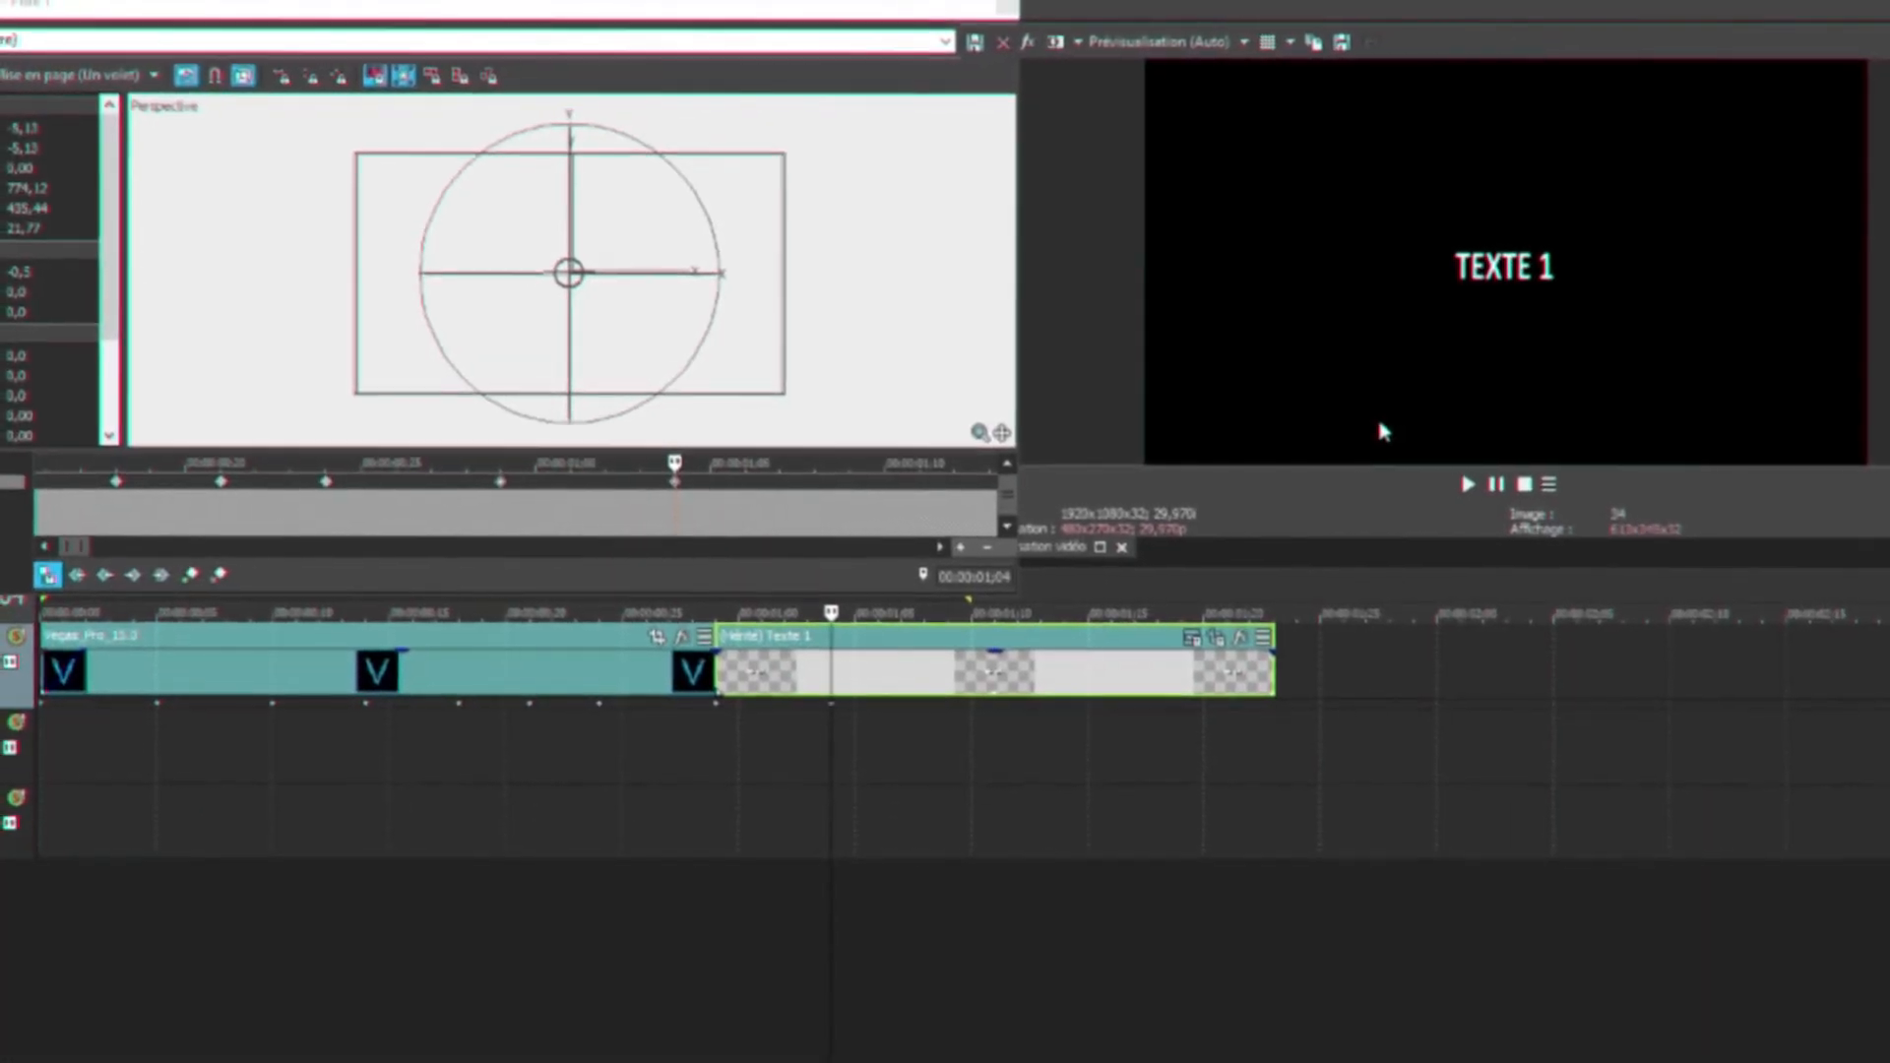
pyautogui.click(42, 748)
pyautogui.press('Right')
pyautogui.press('Right')
pyautogui.press('Right')
pyautogui.press('Right')
pyautogui.press('space')
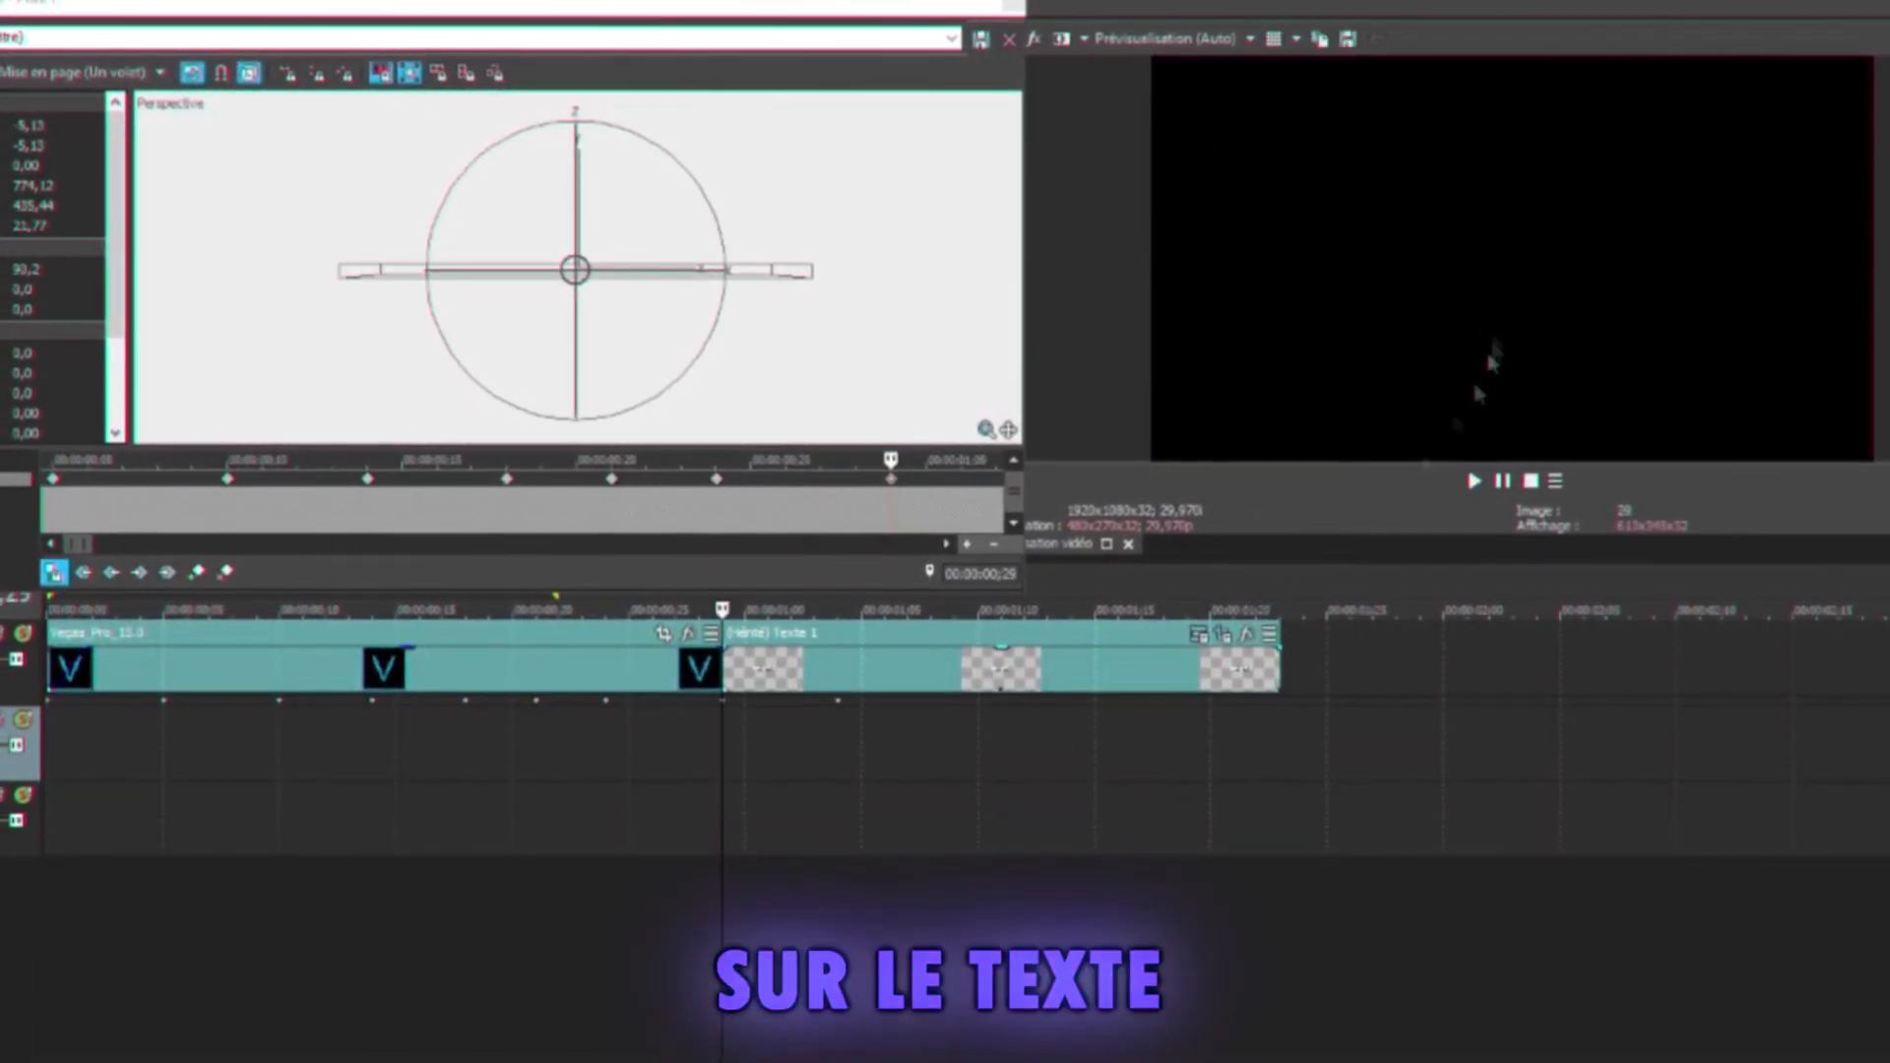
# Rock the text around its X axis with small tilt keyframes from 00:00:01;08 to 00:00:01;15, ending at about 0.2°.
pyautogui.click(889, 657)
pyautogui.press('Right')
pyautogui.press('Right')
pyautogui.press('Left')
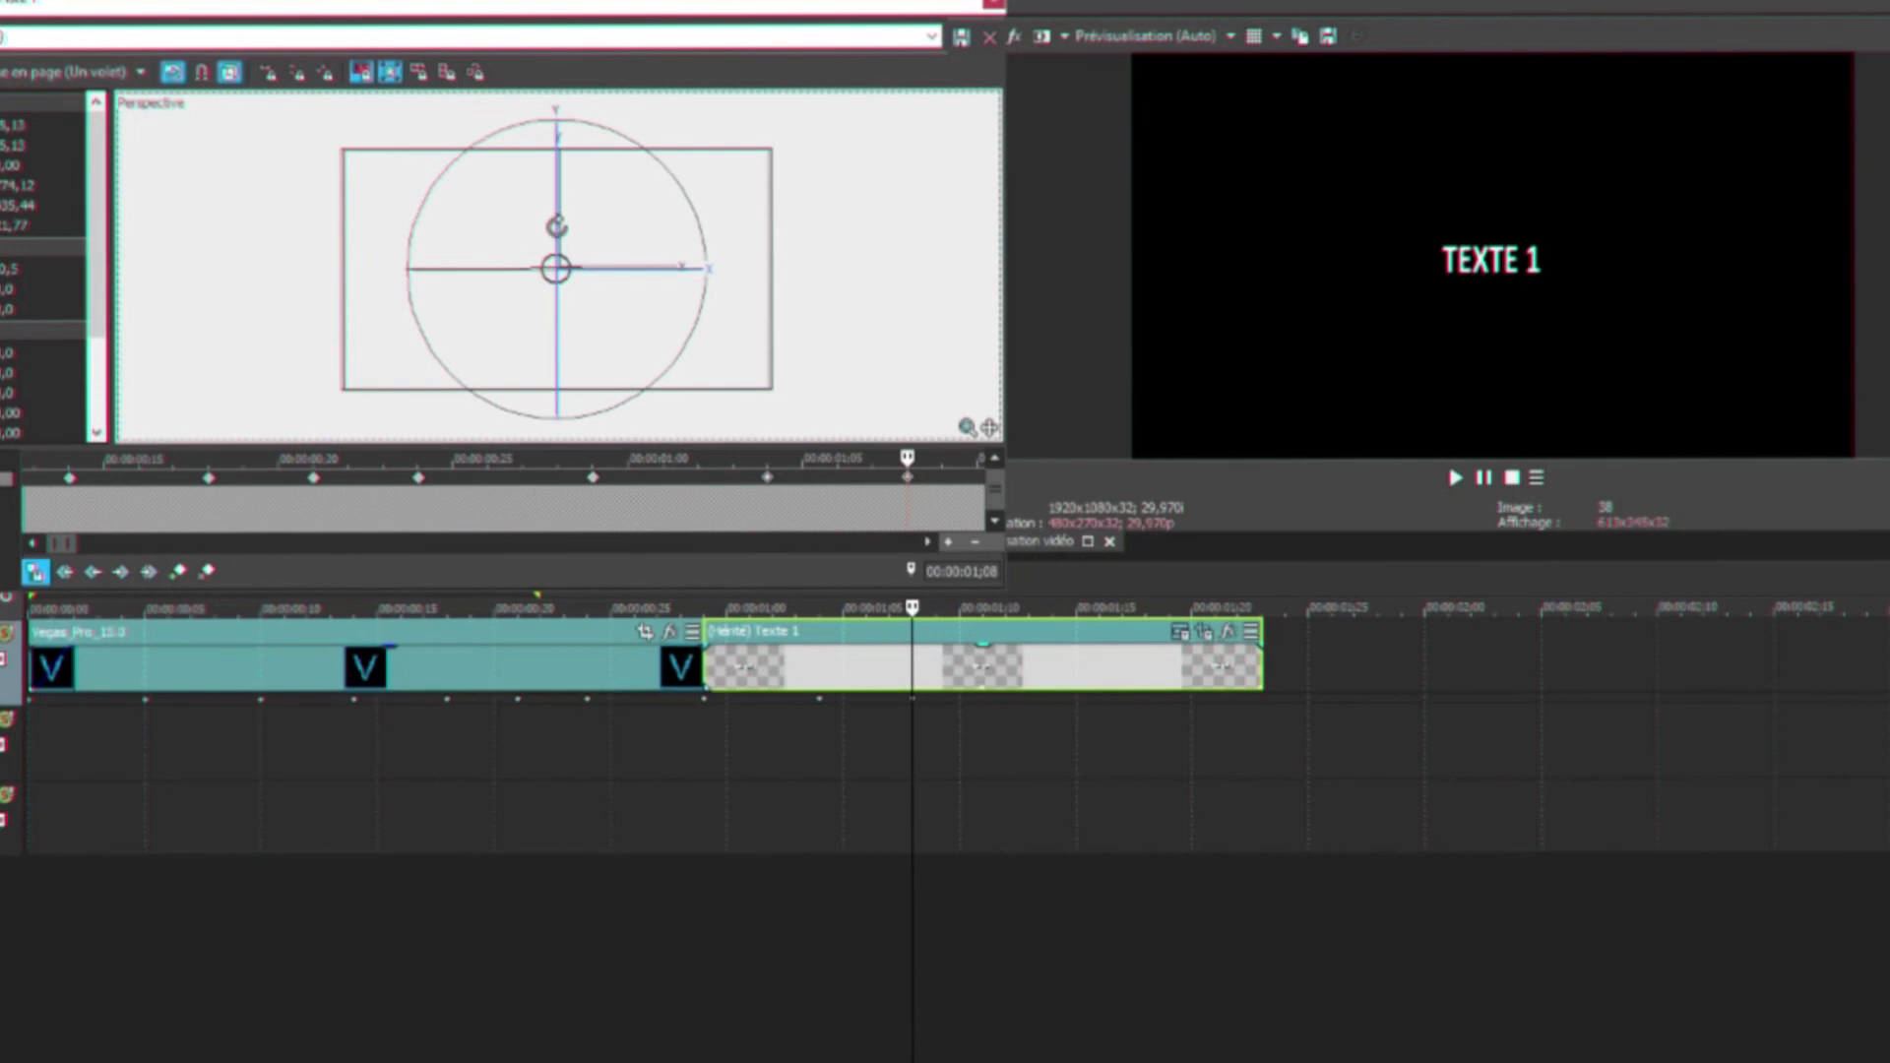
pyautogui.moveTo(552, 242); pyautogui.dragTo(539, 267)
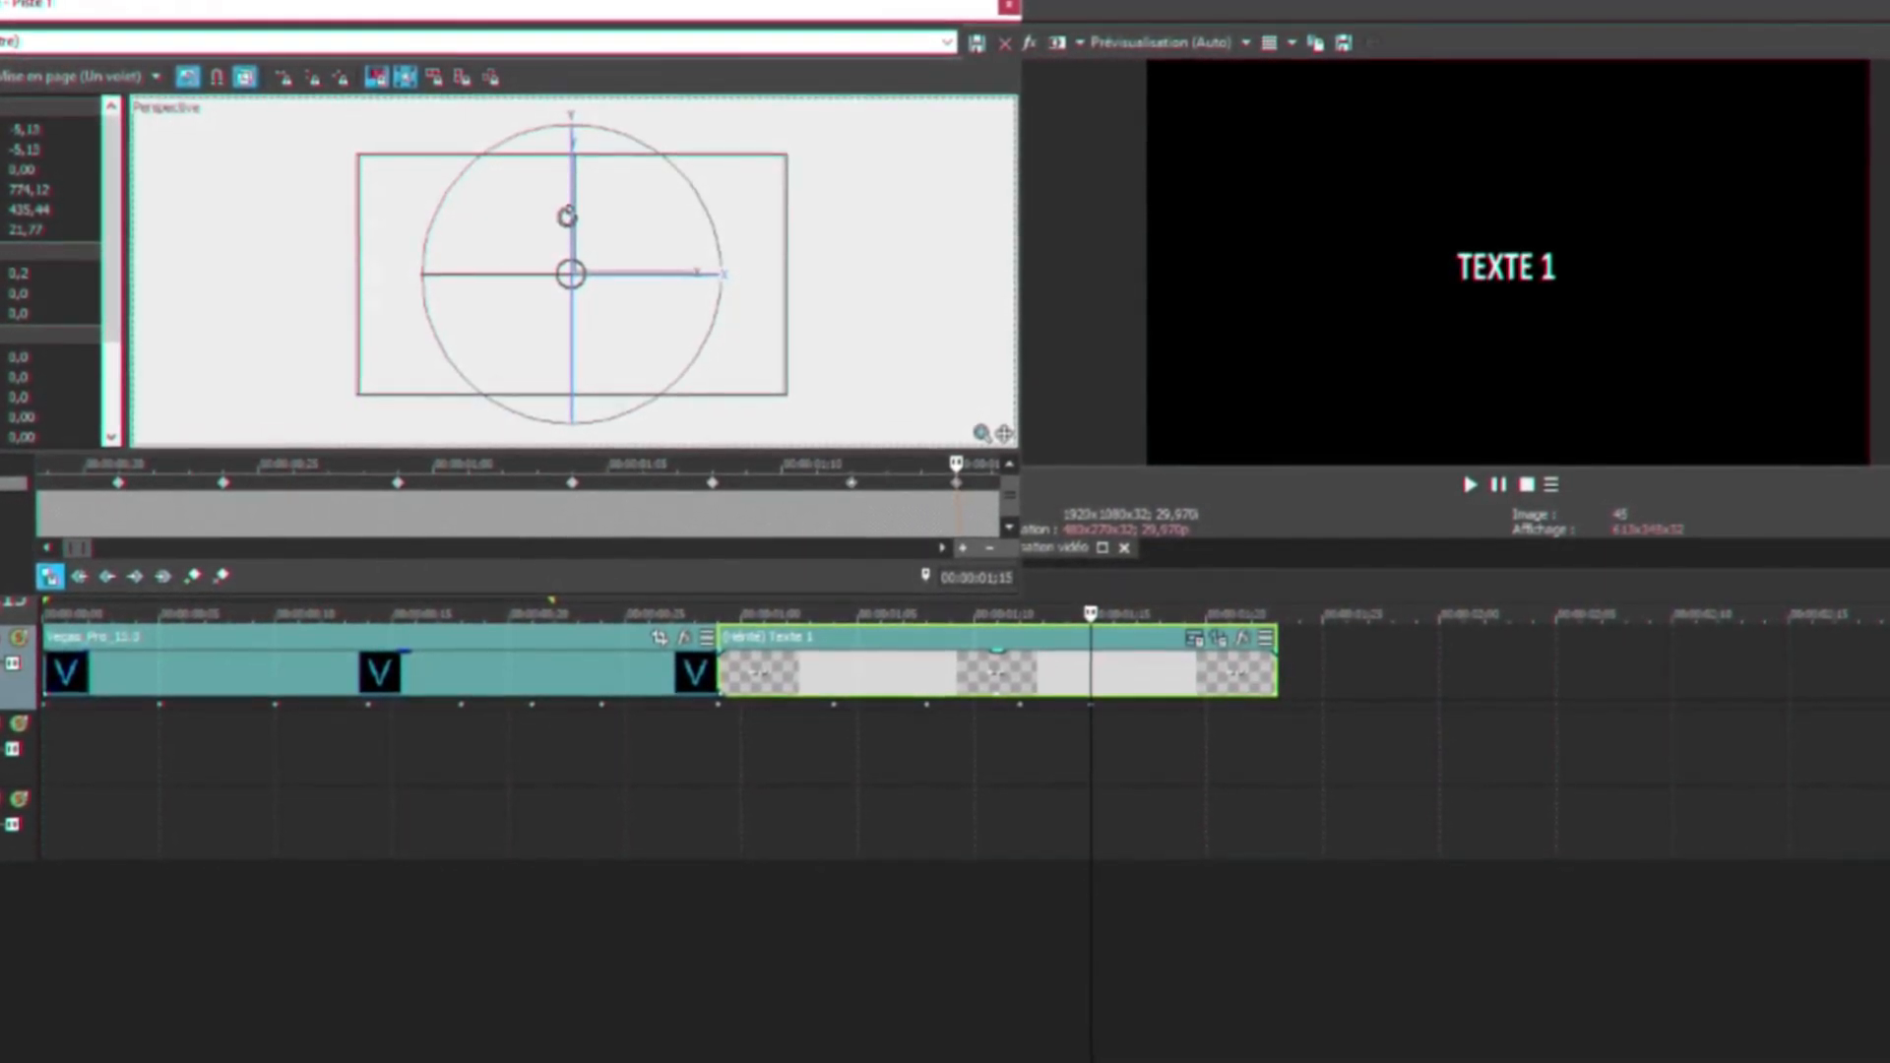
# Select the timeline from the start to near the end of the text clip and play the full animation.
pyautogui.moveTo(1156, 757); pyautogui.dragTo(42, 757)
pyautogui.press('space')
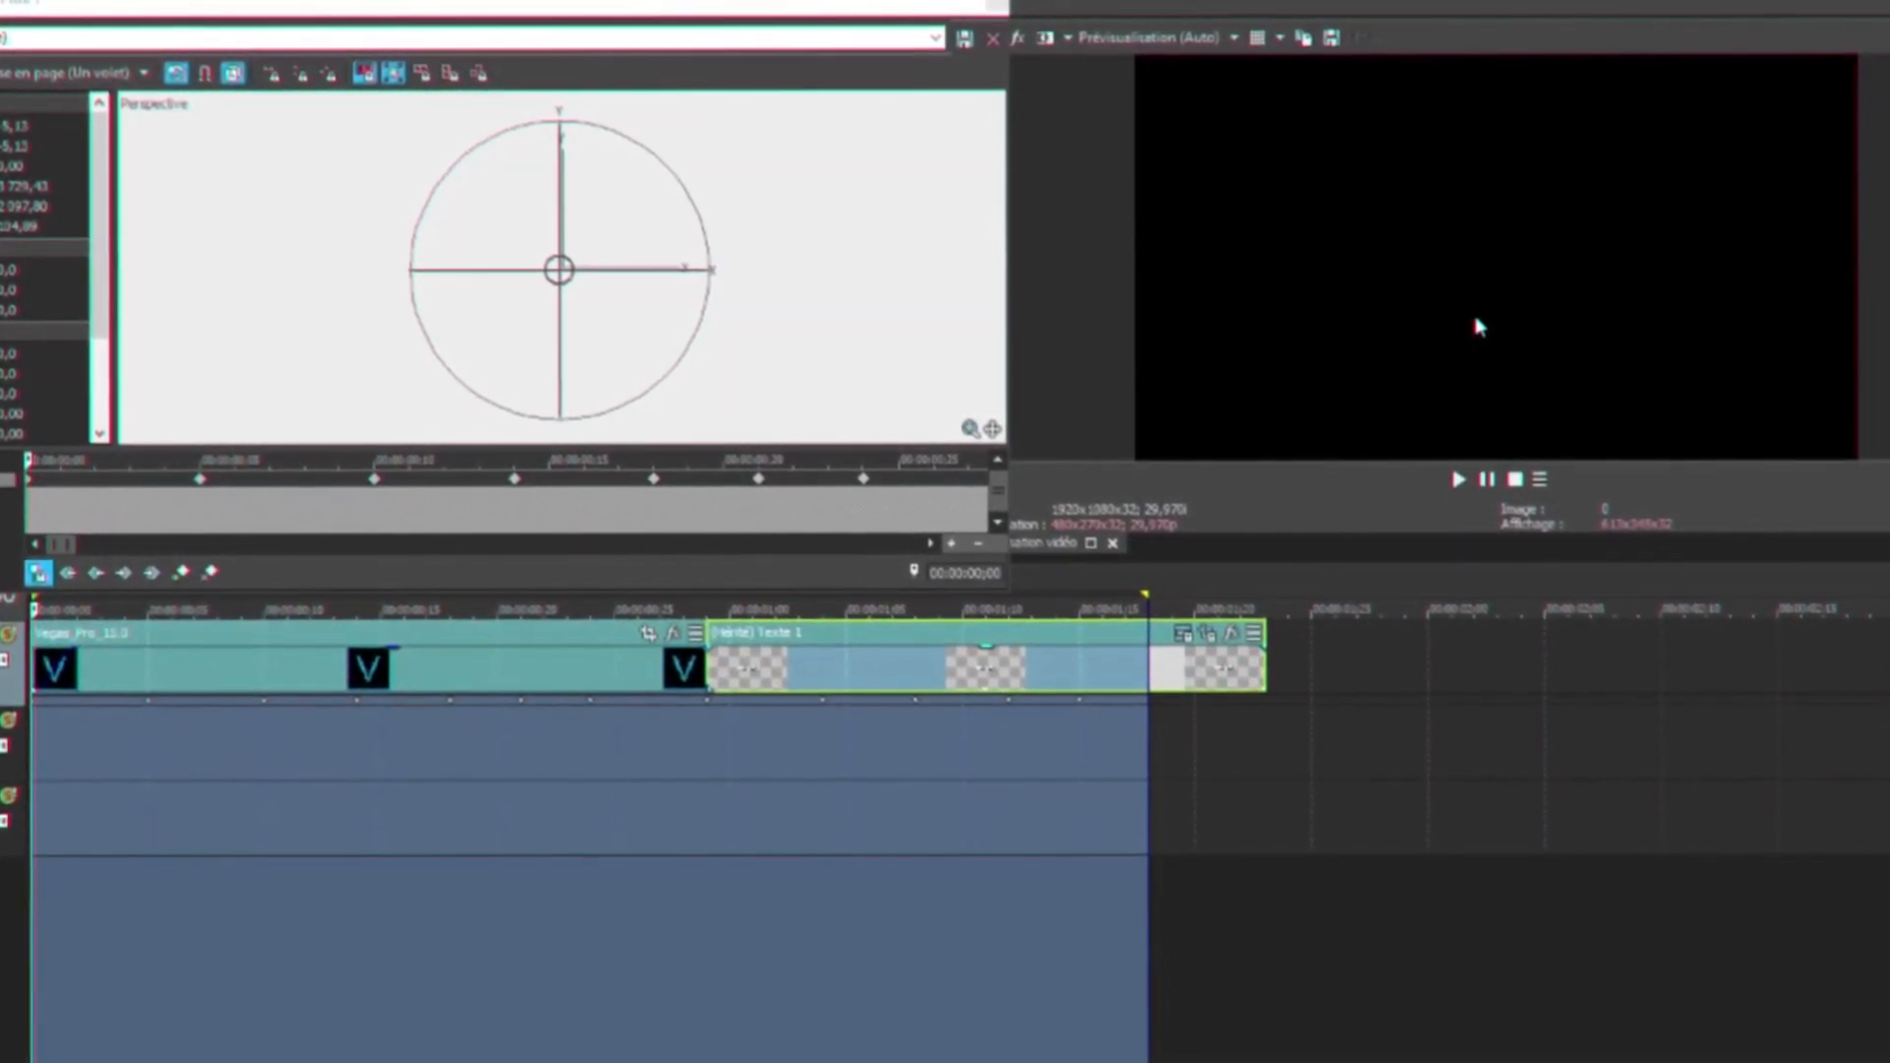
pyautogui.click(1102, 754)
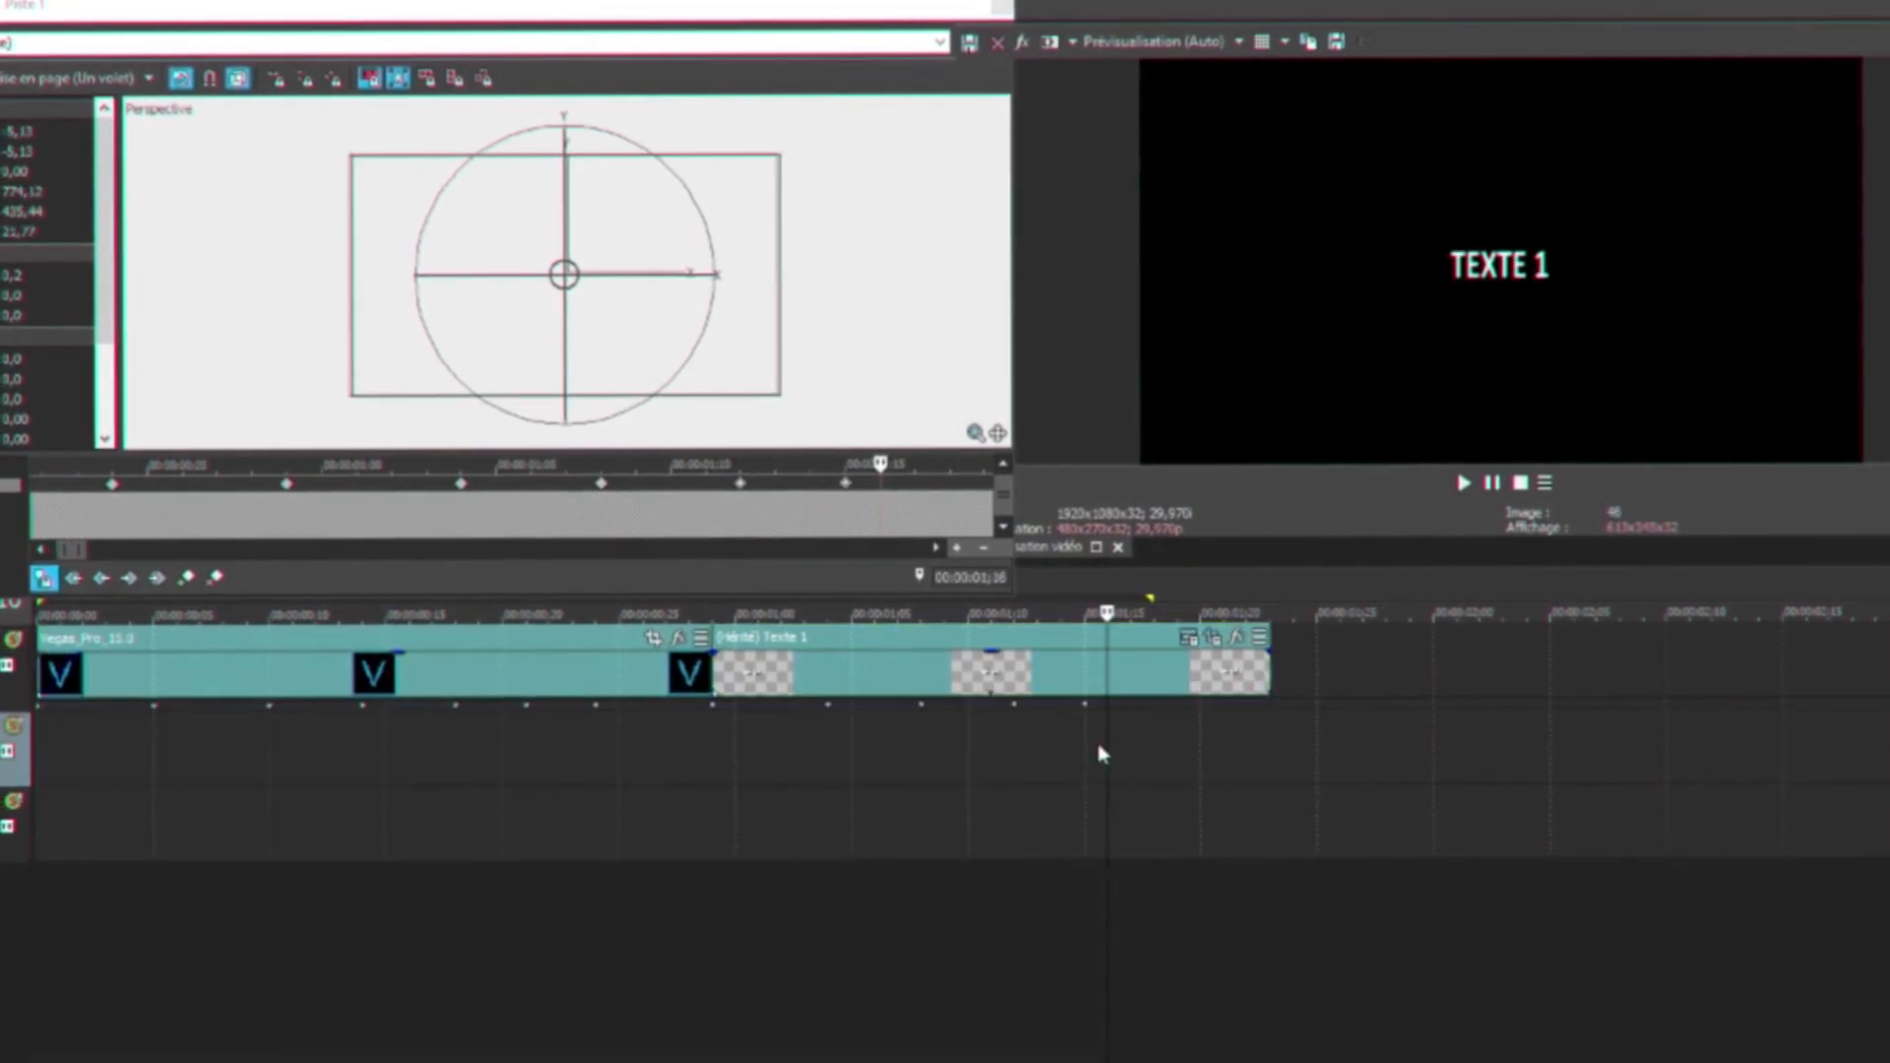
# Place a copy of the Vegas_Pro_15.0 clip with its motion keyframes directly after the Texte 1 clip.
pyautogui.click(695, 754)
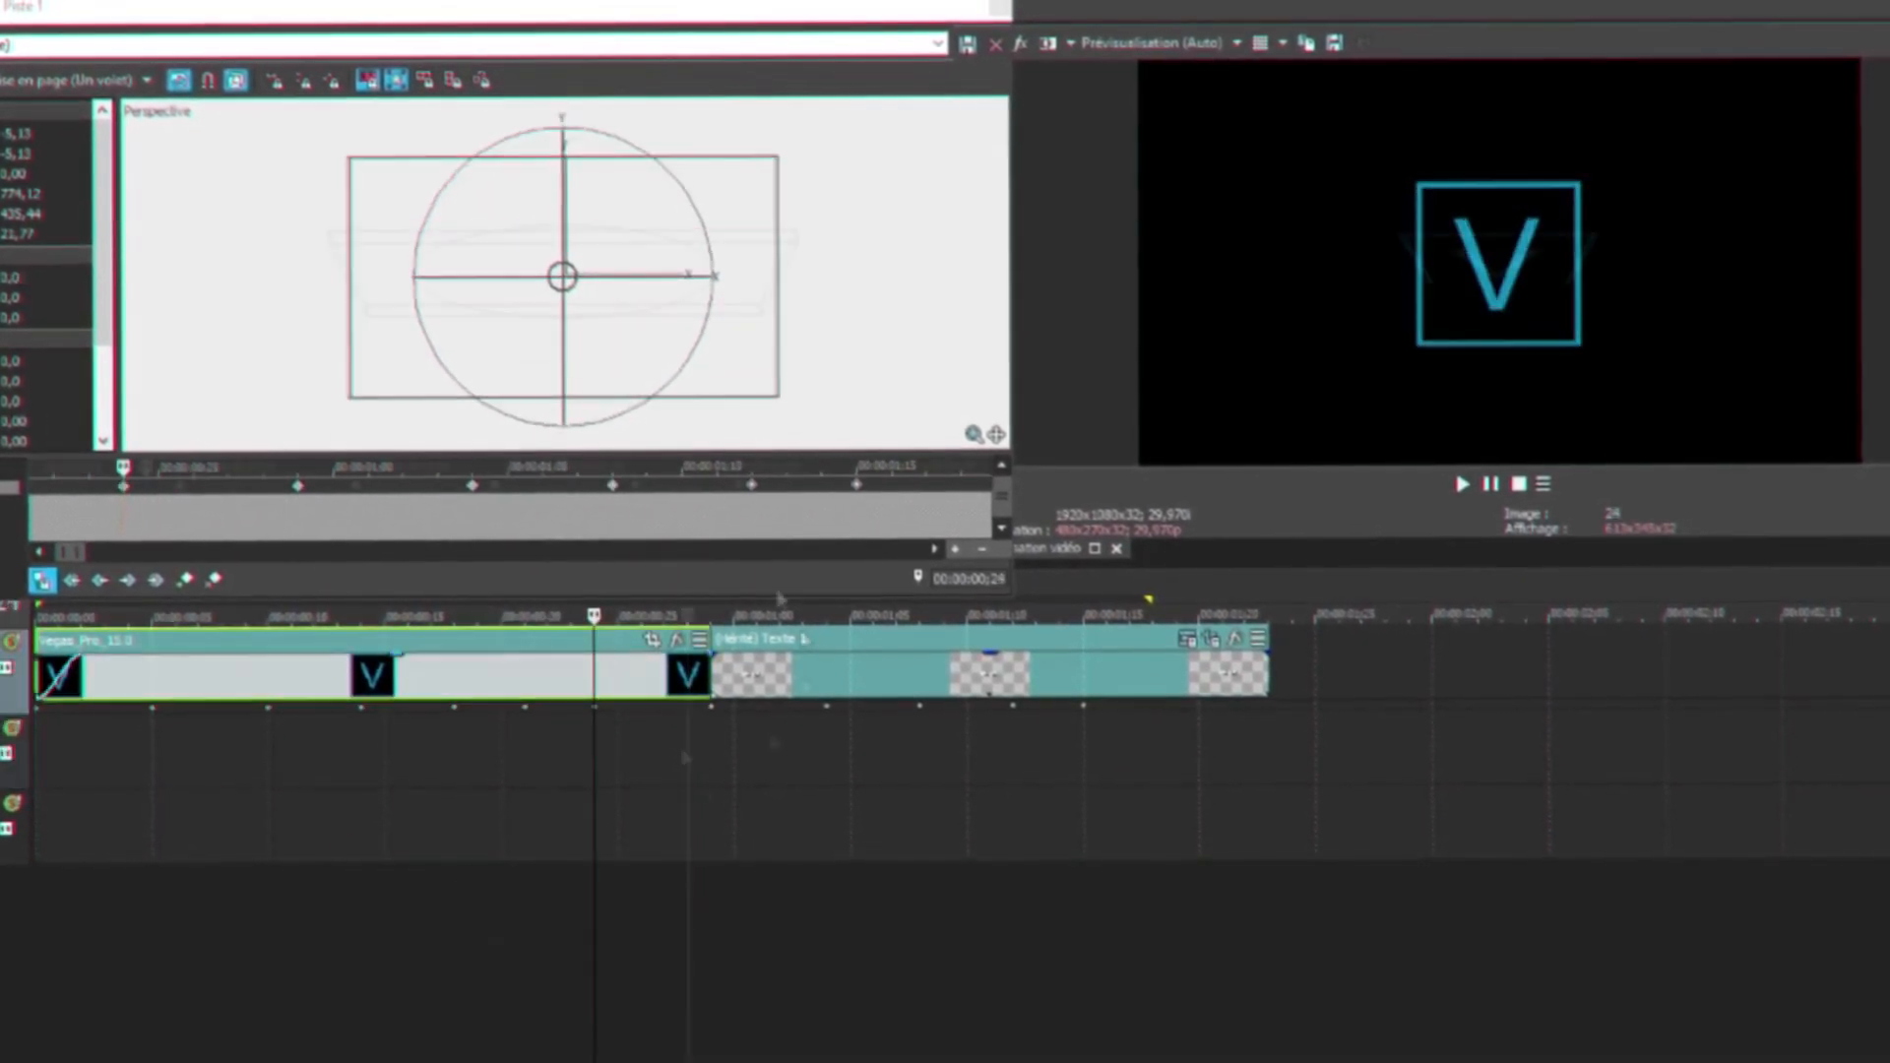
pyautogui.click(591, 669)
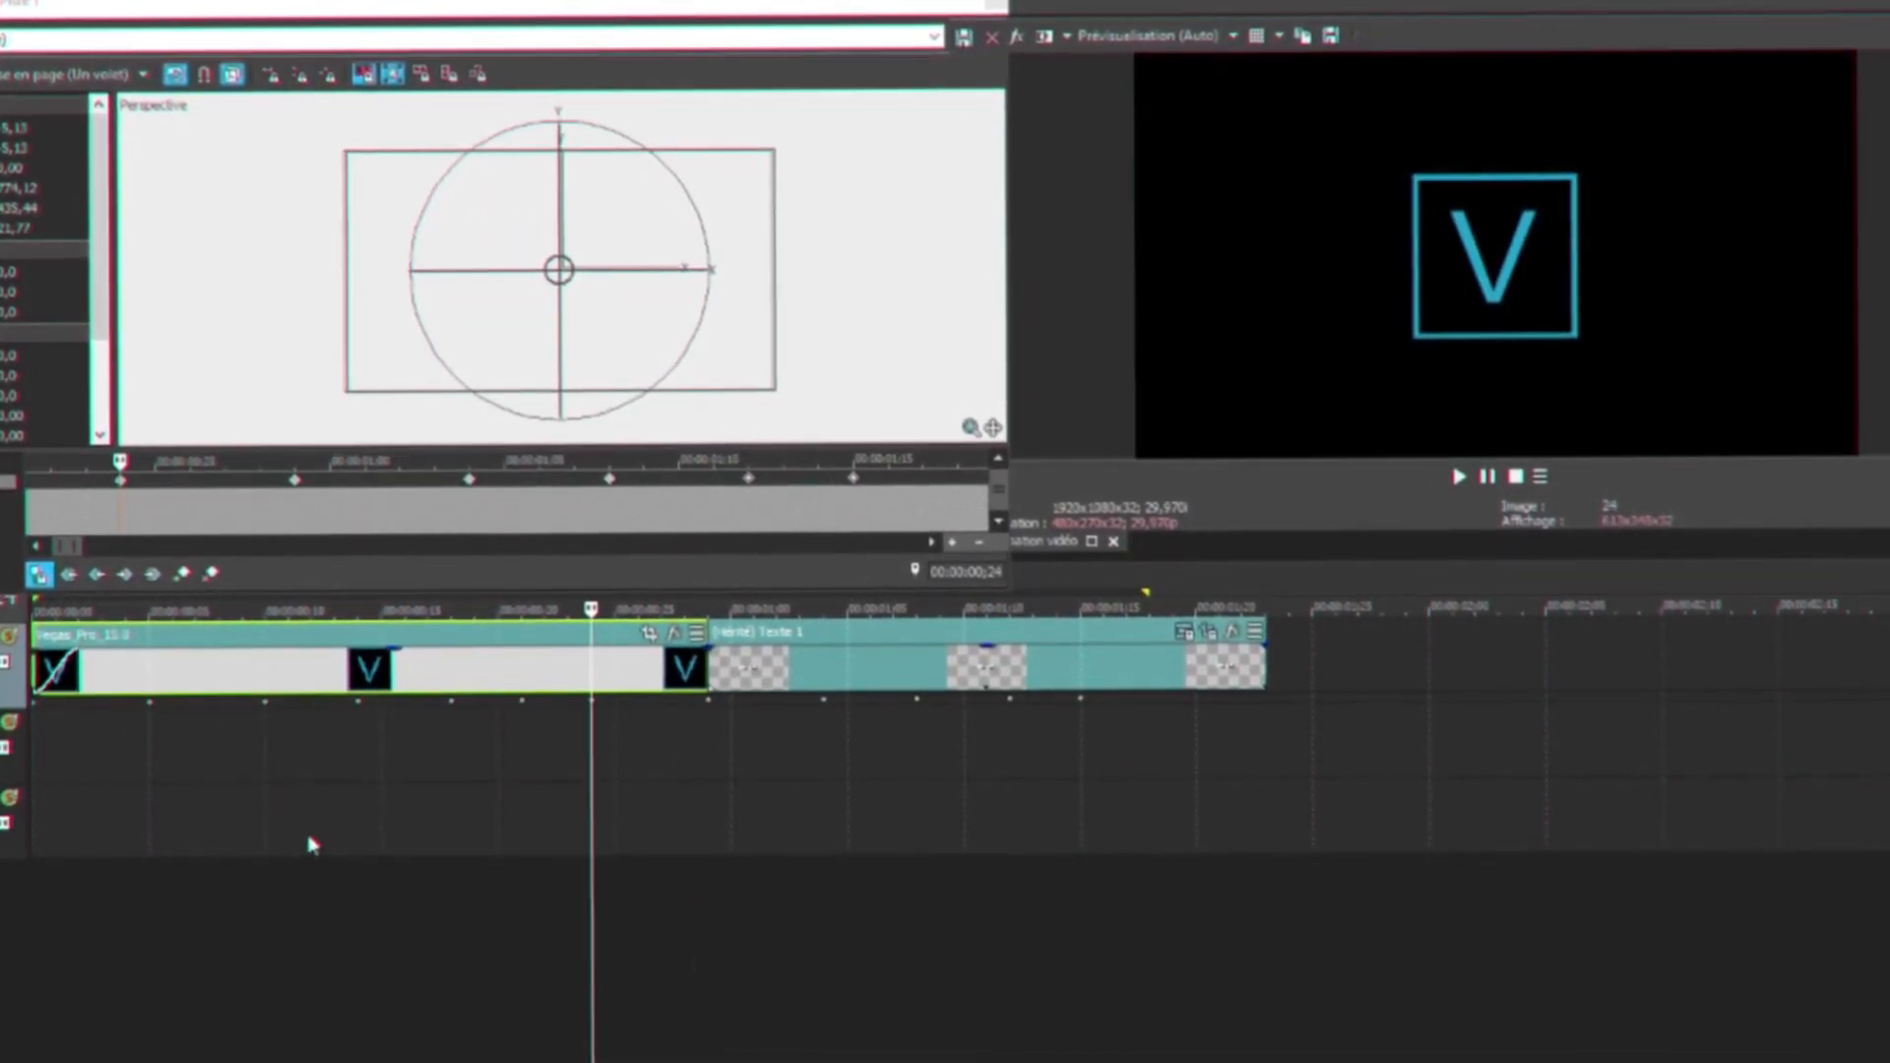
pyautogui.click(1285, 667)
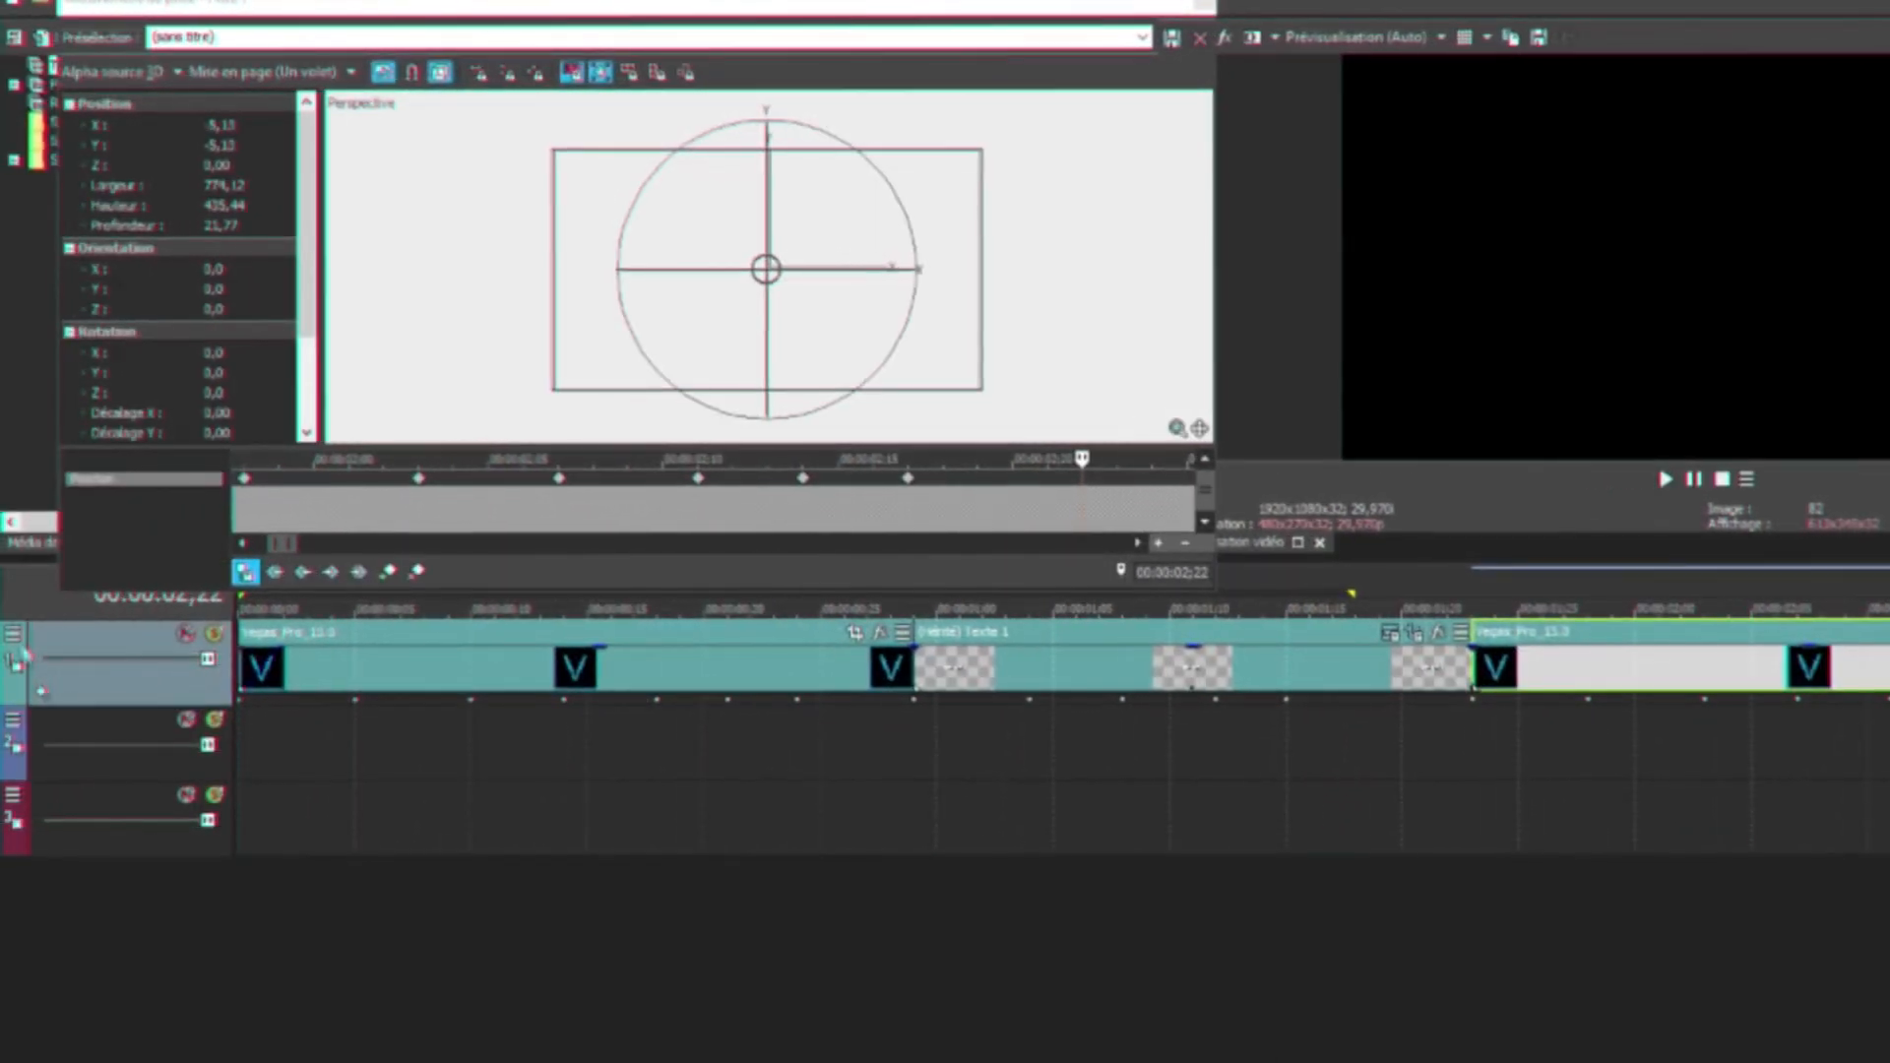
# Add a 3D Track Motion keyframe at 00:00:01;18, near the end of the Texte 1 clip, to hold its orientation before the flip.
pyautogui.click(10, 633)
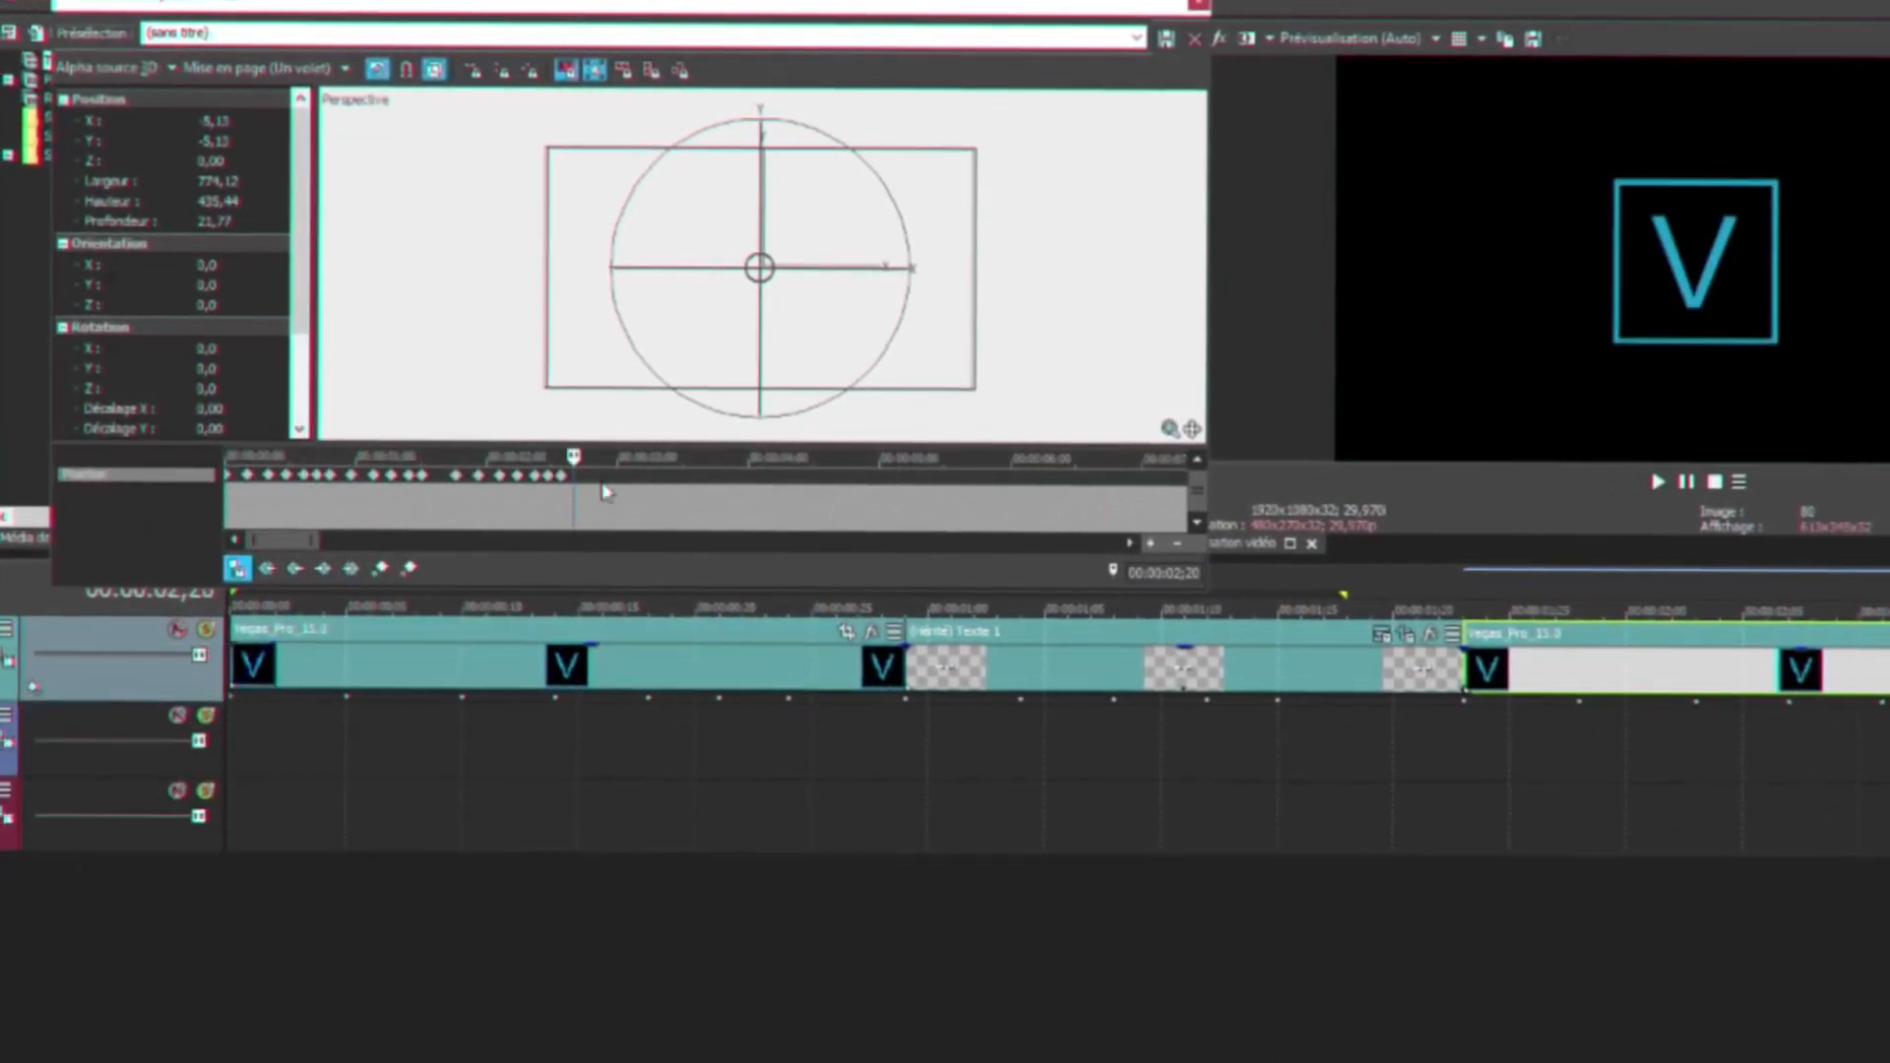
pyautogui.moveTo(733, 489); pyautogui.dragTo(531, 480)
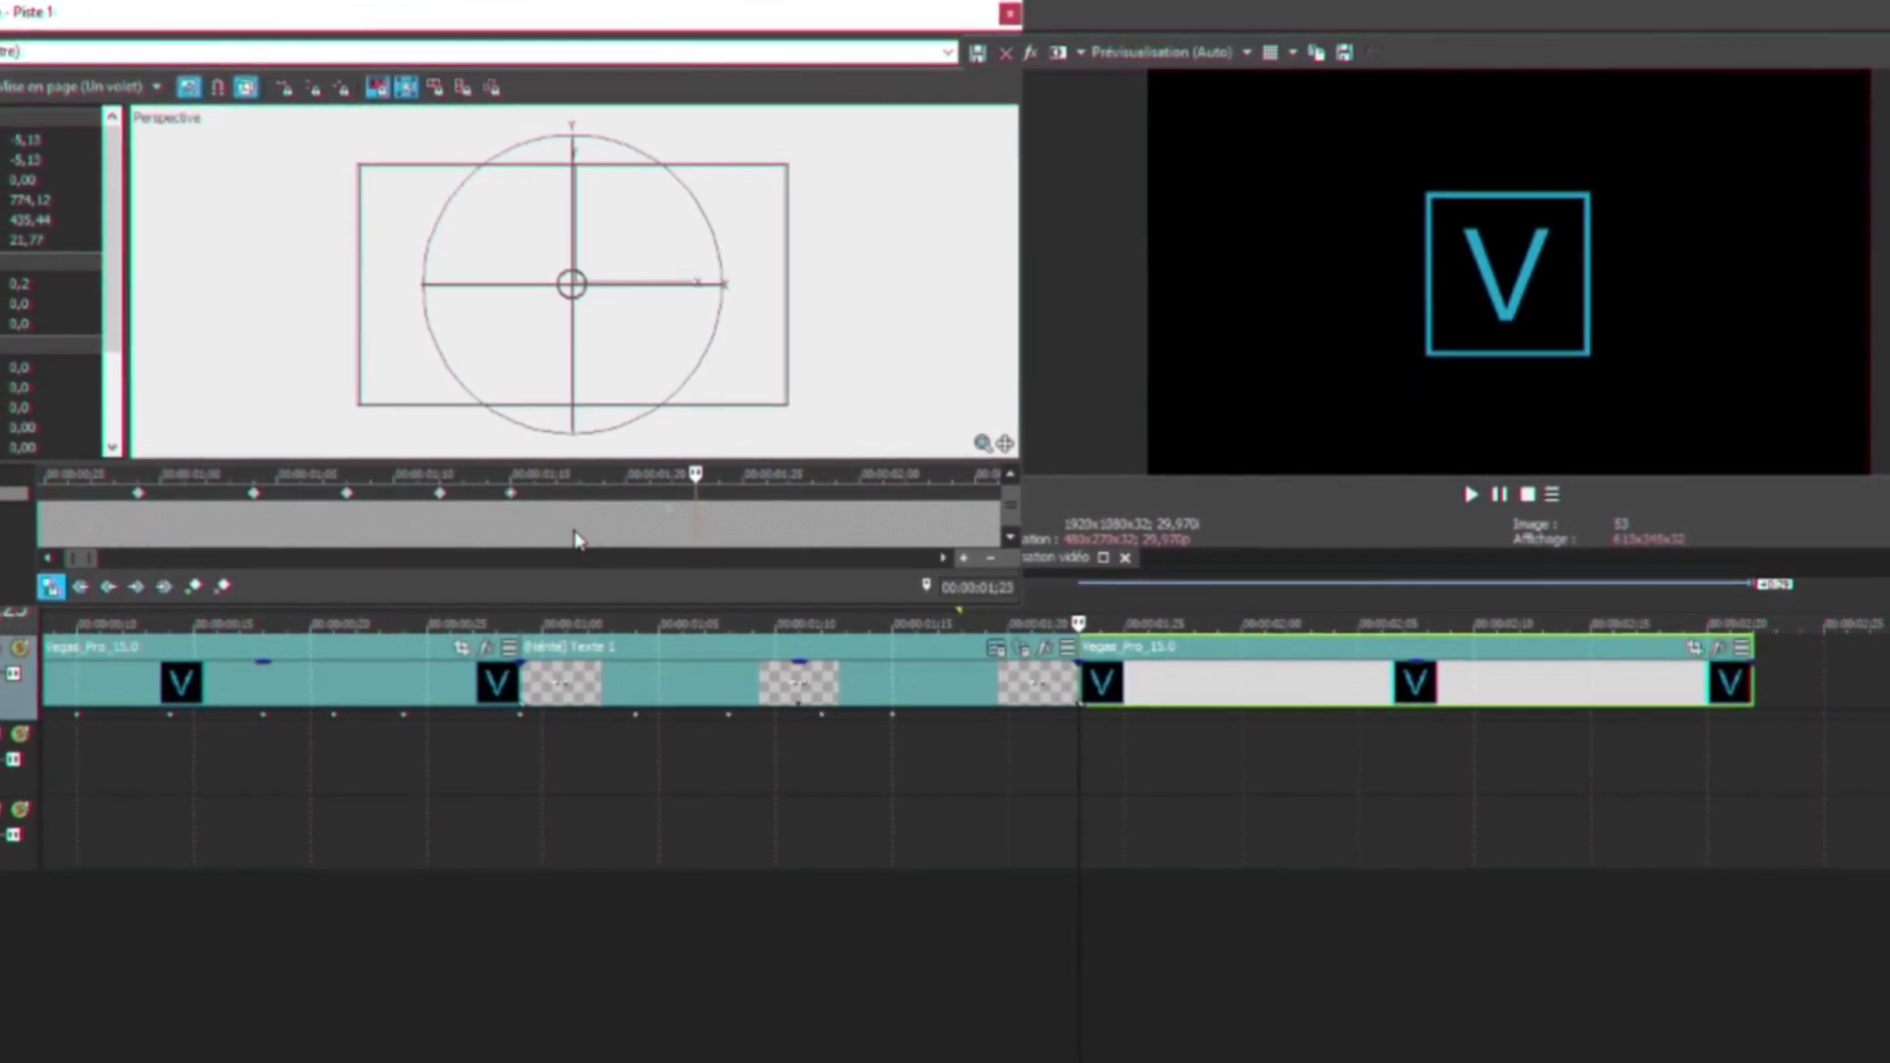
pyautogui.press('Left')
pyautogui.press('Left')
pyautogui.press('Left')
pyautogui.press('Left')
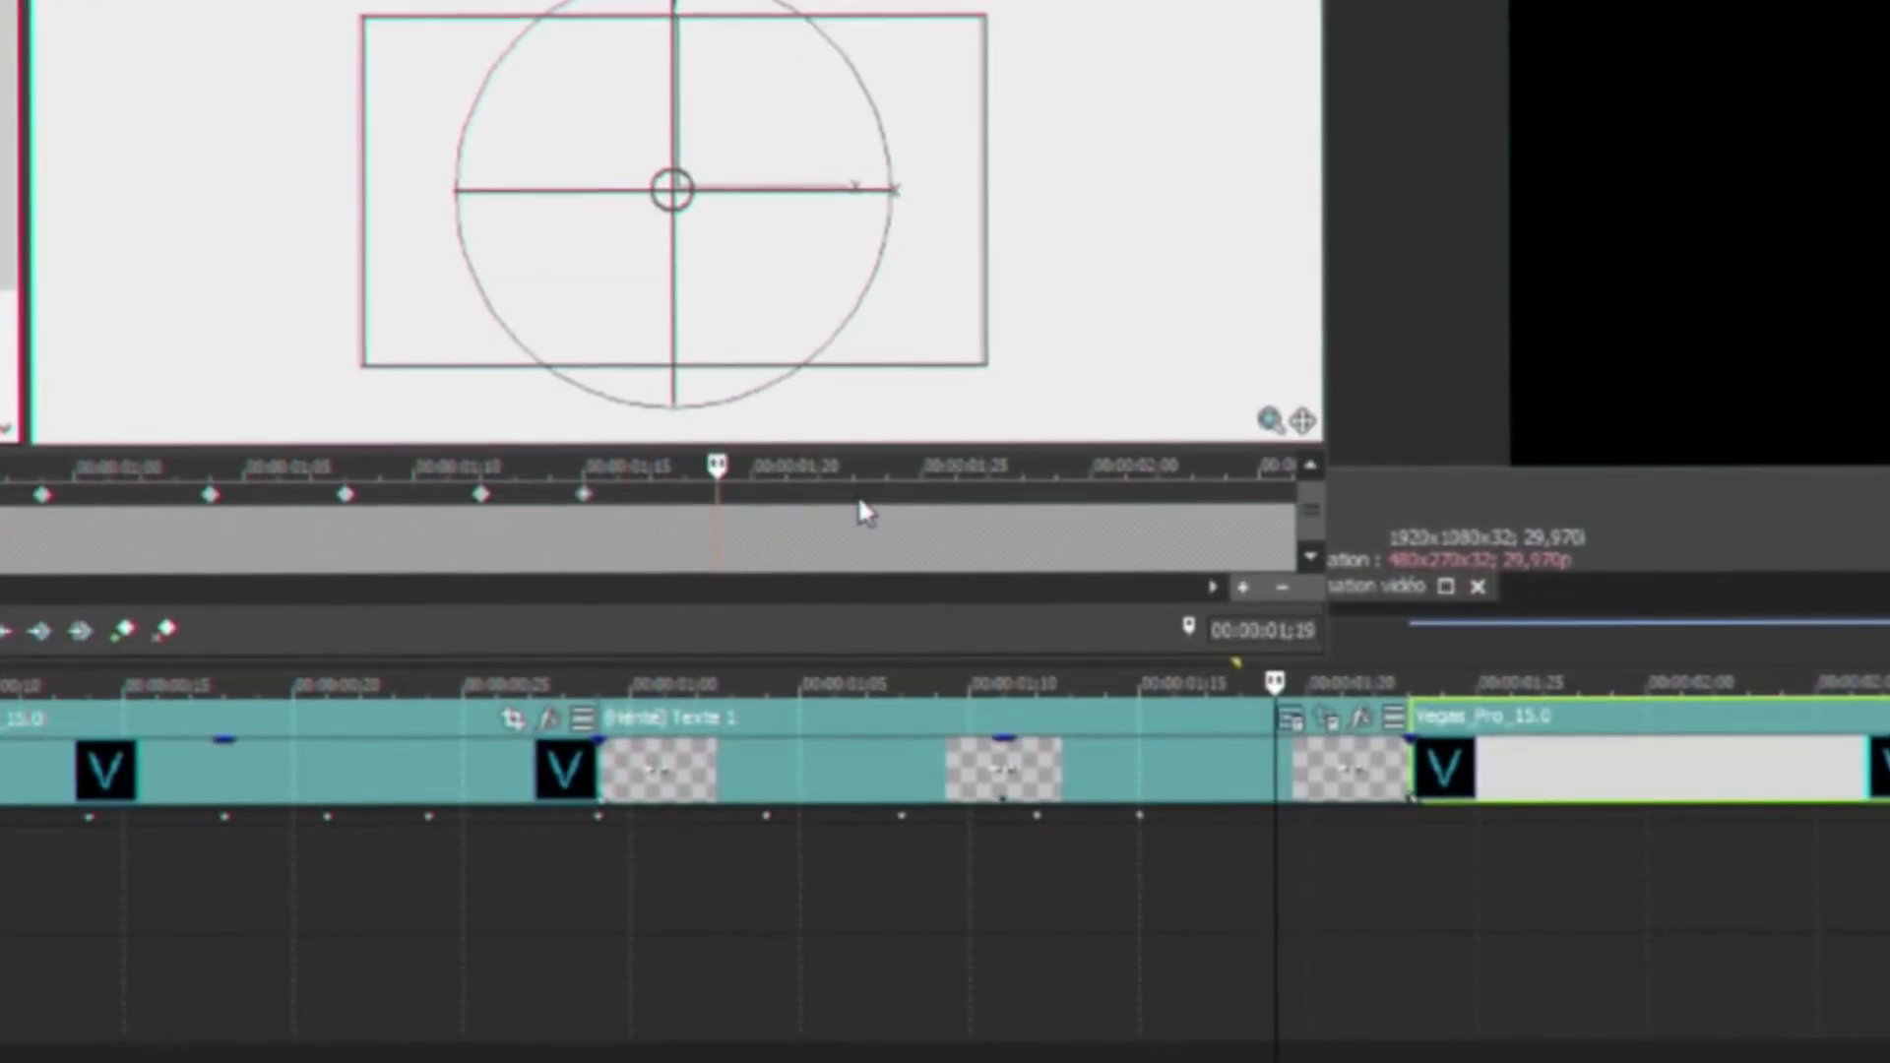
pyautogui.click(186, 587)
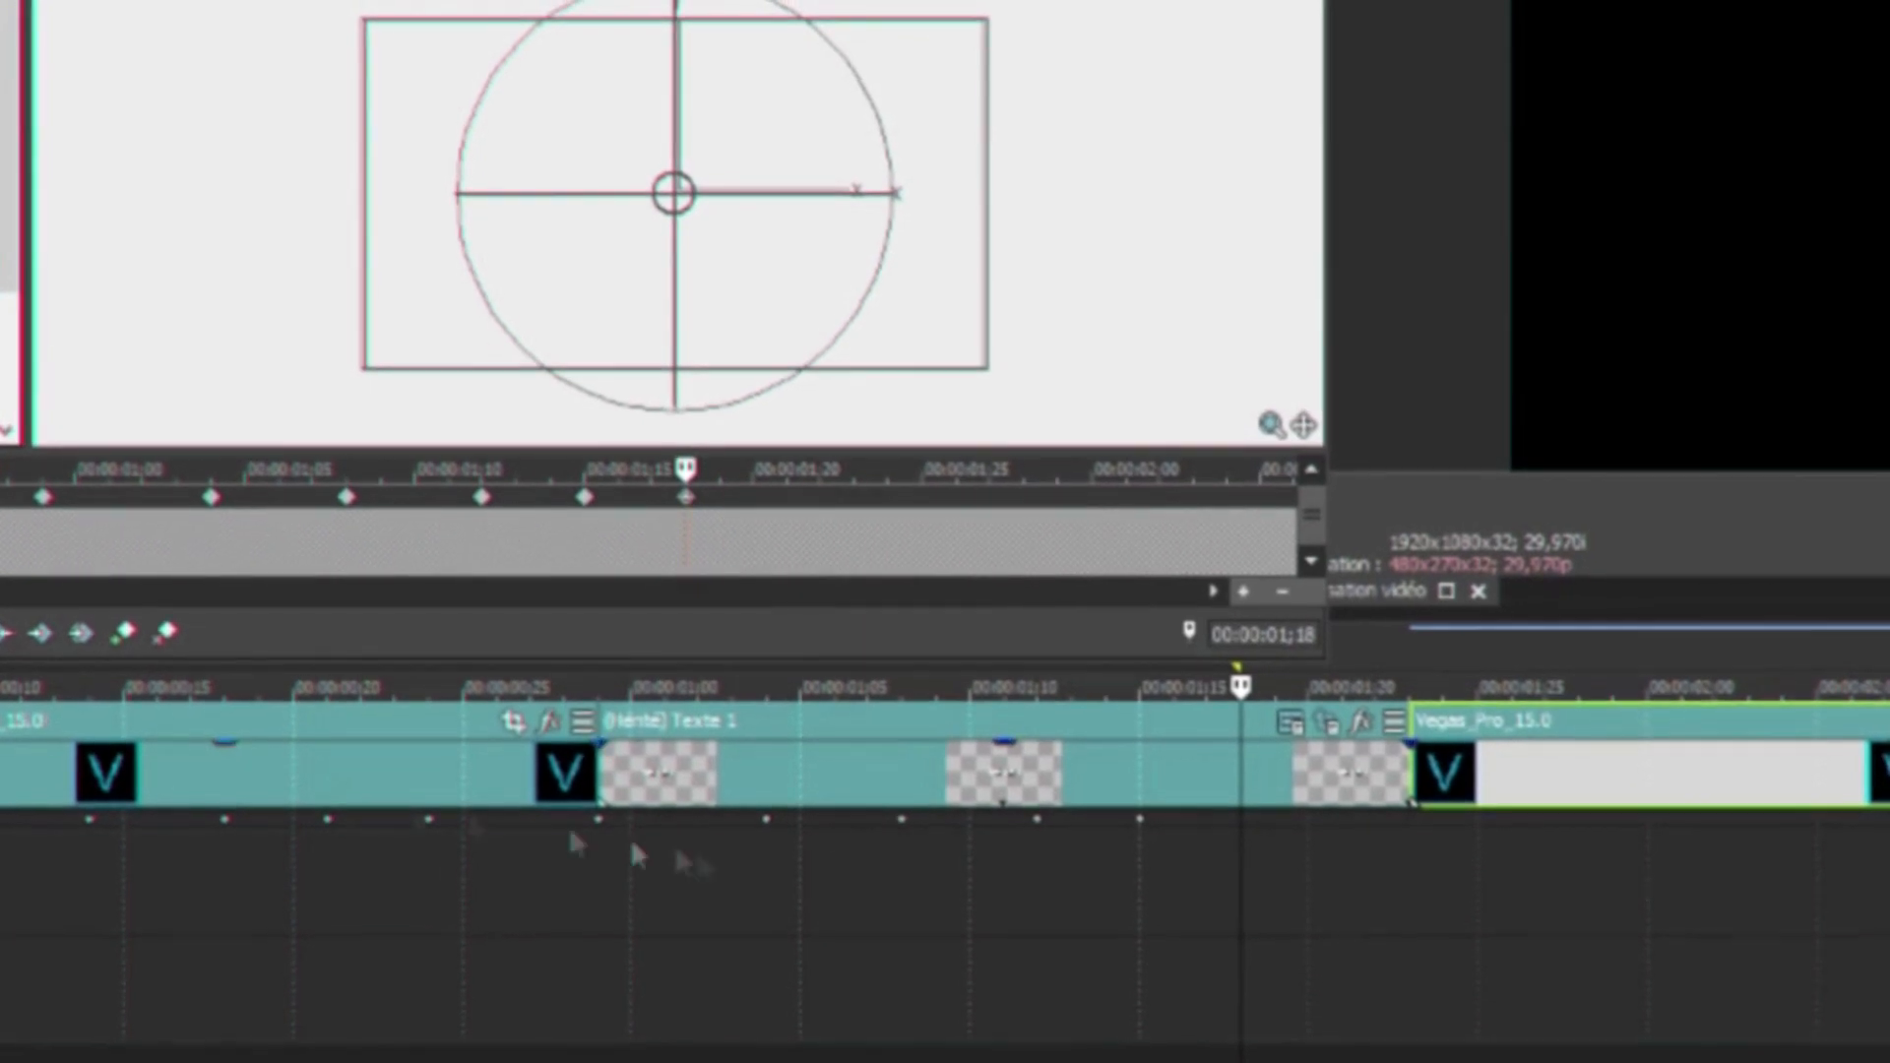
# Flip the track around its Y axis with keyframes, edge-on (about 89.7°) at the clip cut at 00:00:01;23 and facing front at 00:00:01;28.
pyautogui.click(790, 524)
pyautogui.press('Right')
pyautogui.press('Right')
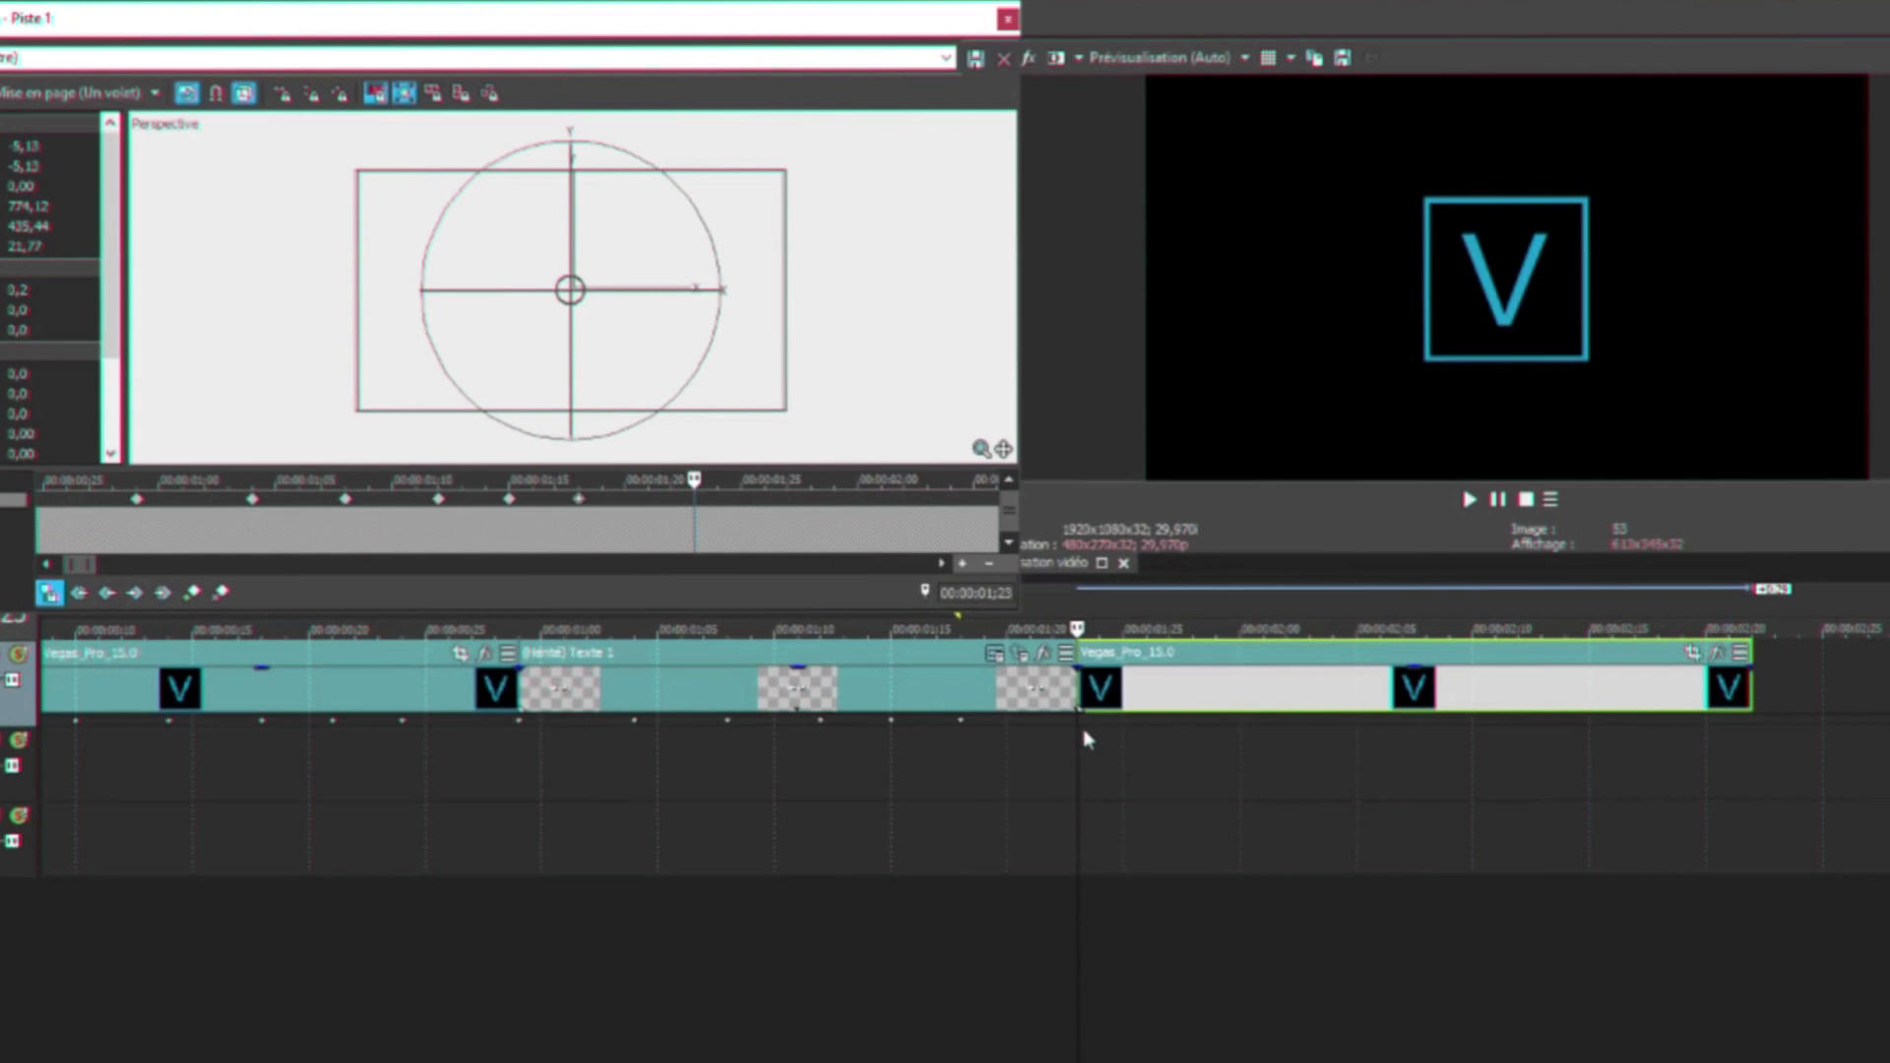
pyautogui.press('Left')
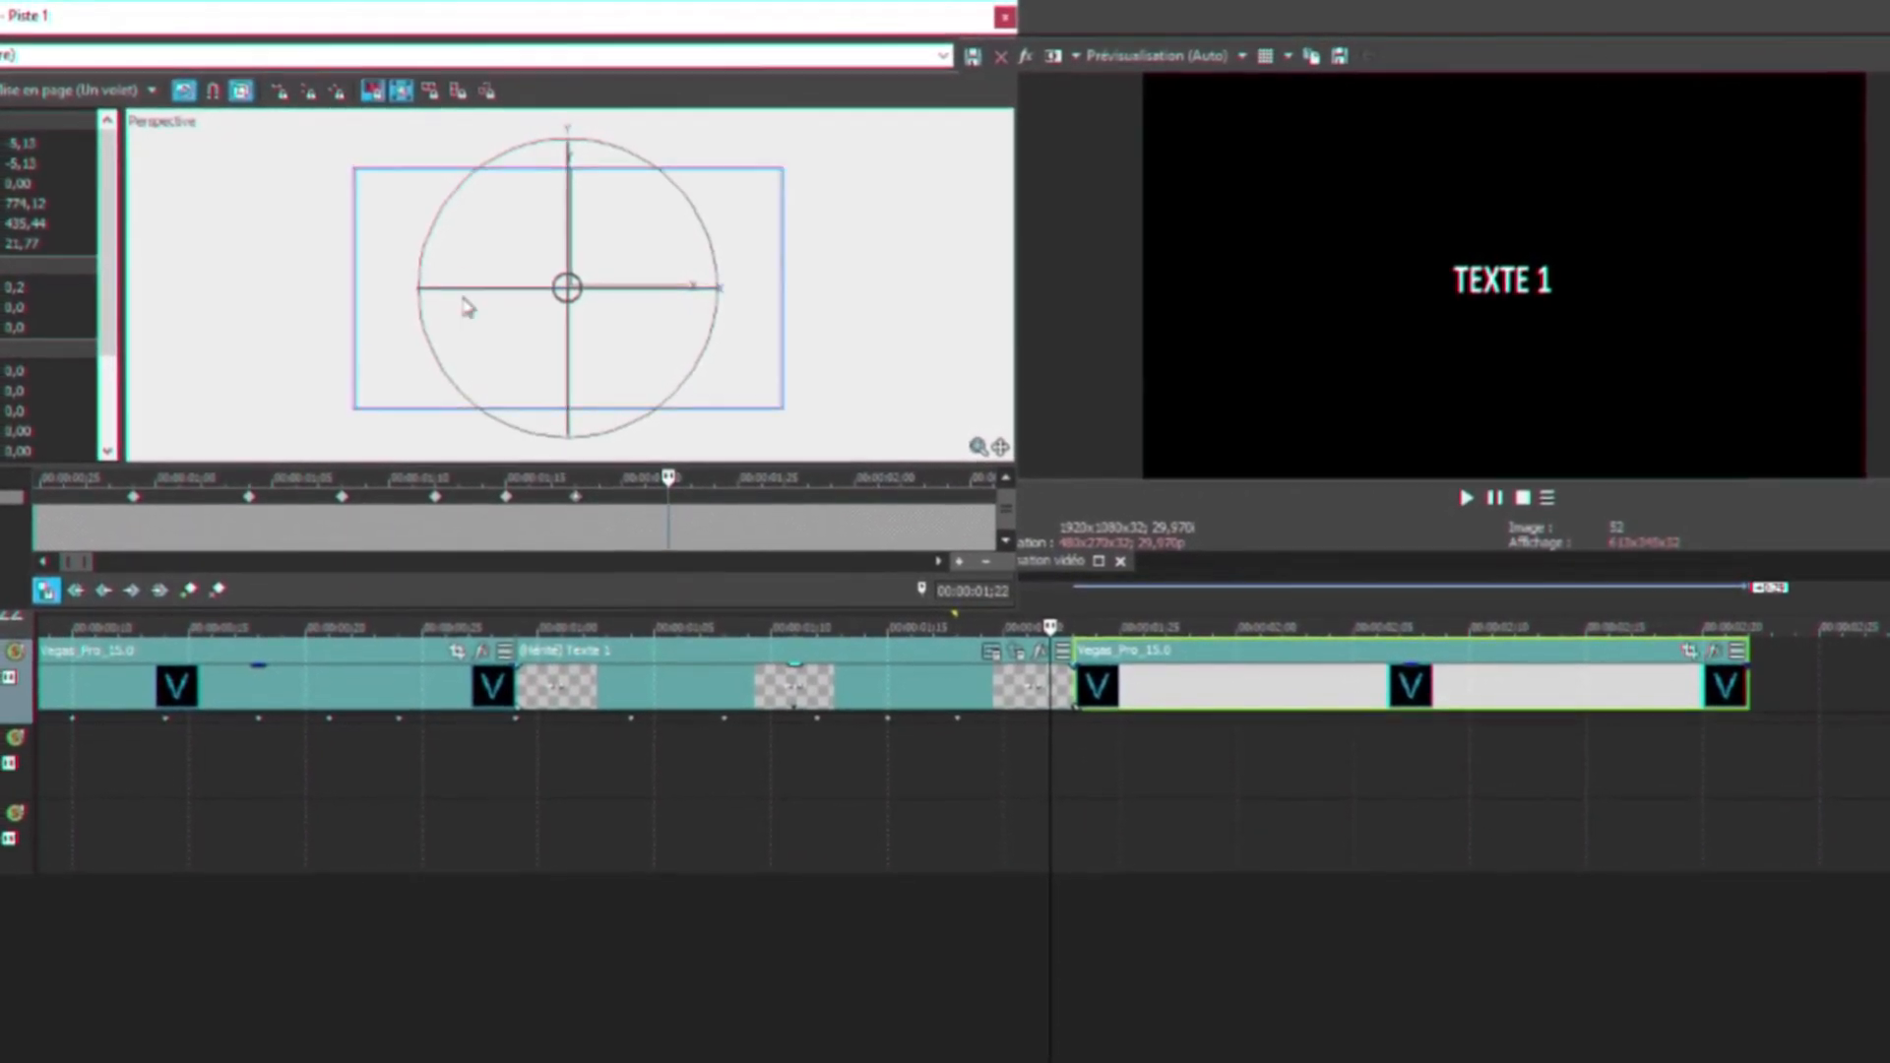
pyautogui.moveTo(456, 292); pyautogui.dragTo(563, 296)
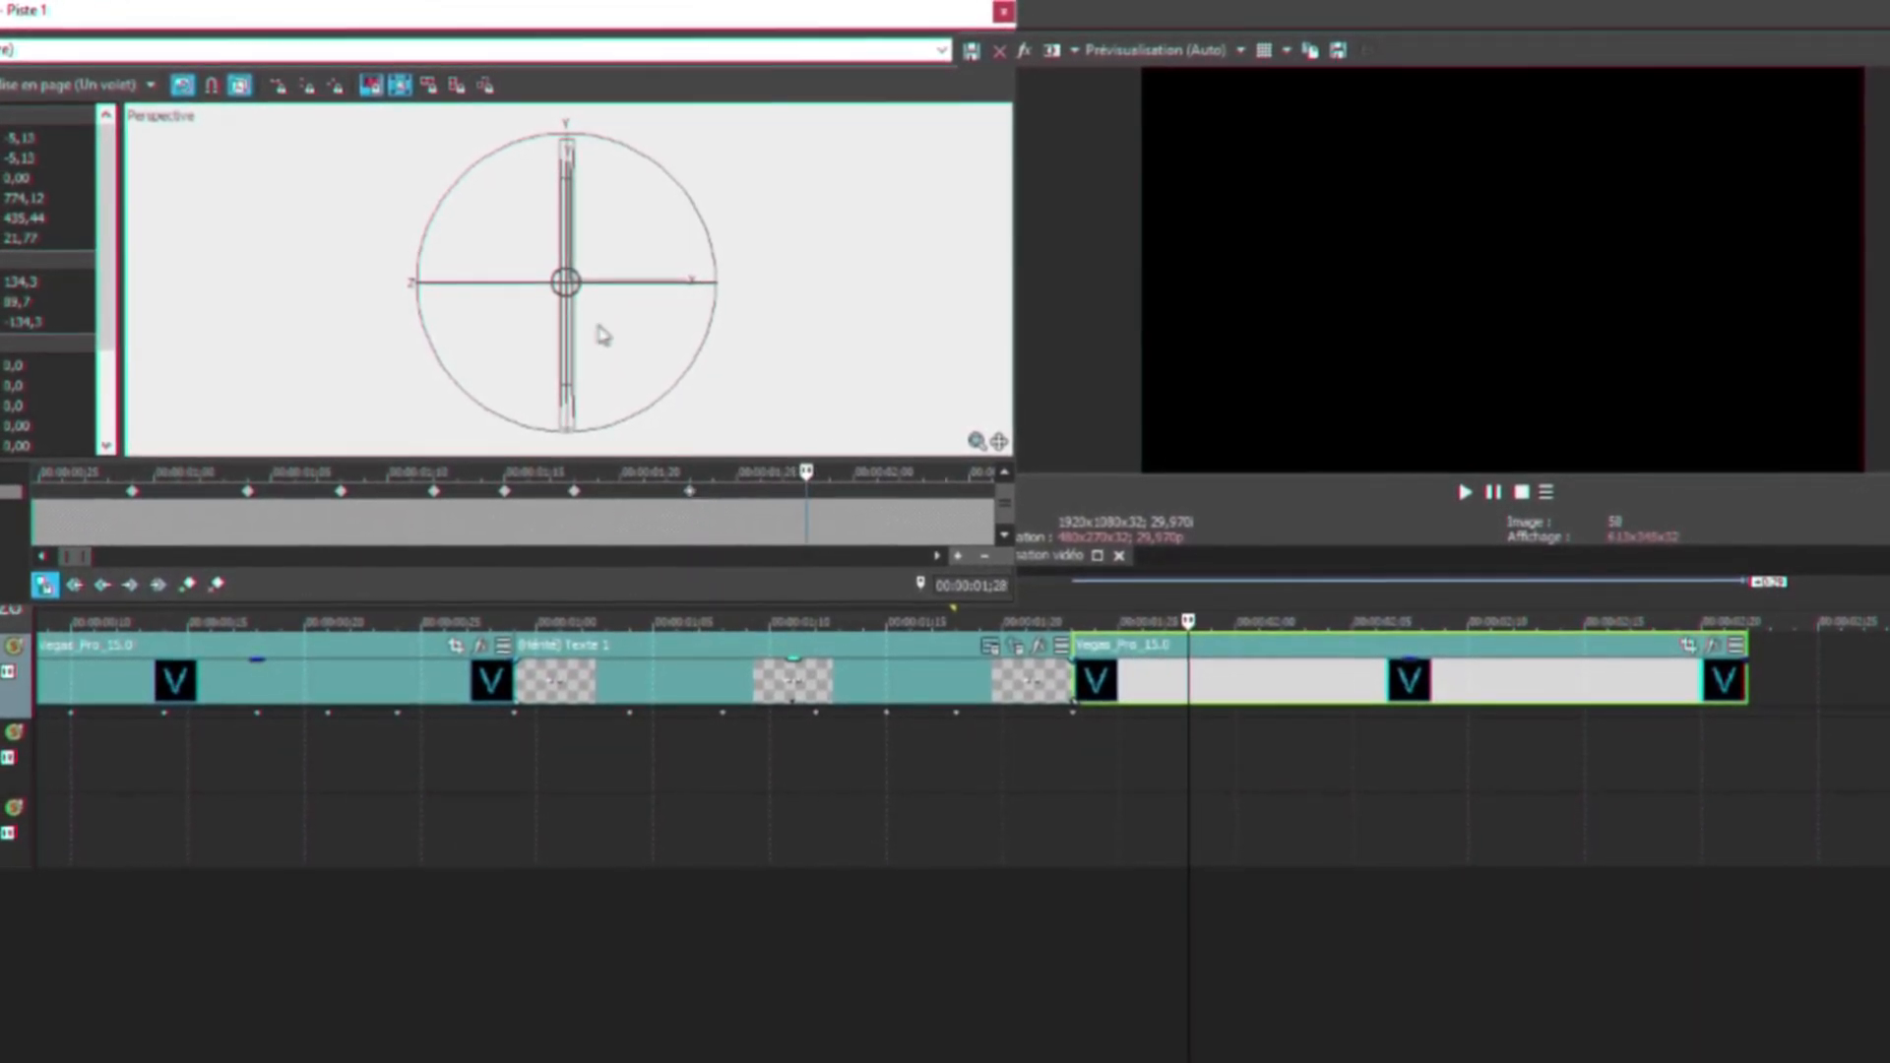
pyautogui.moveTo(454, 289); pyautogui.dragTo(567, 285)
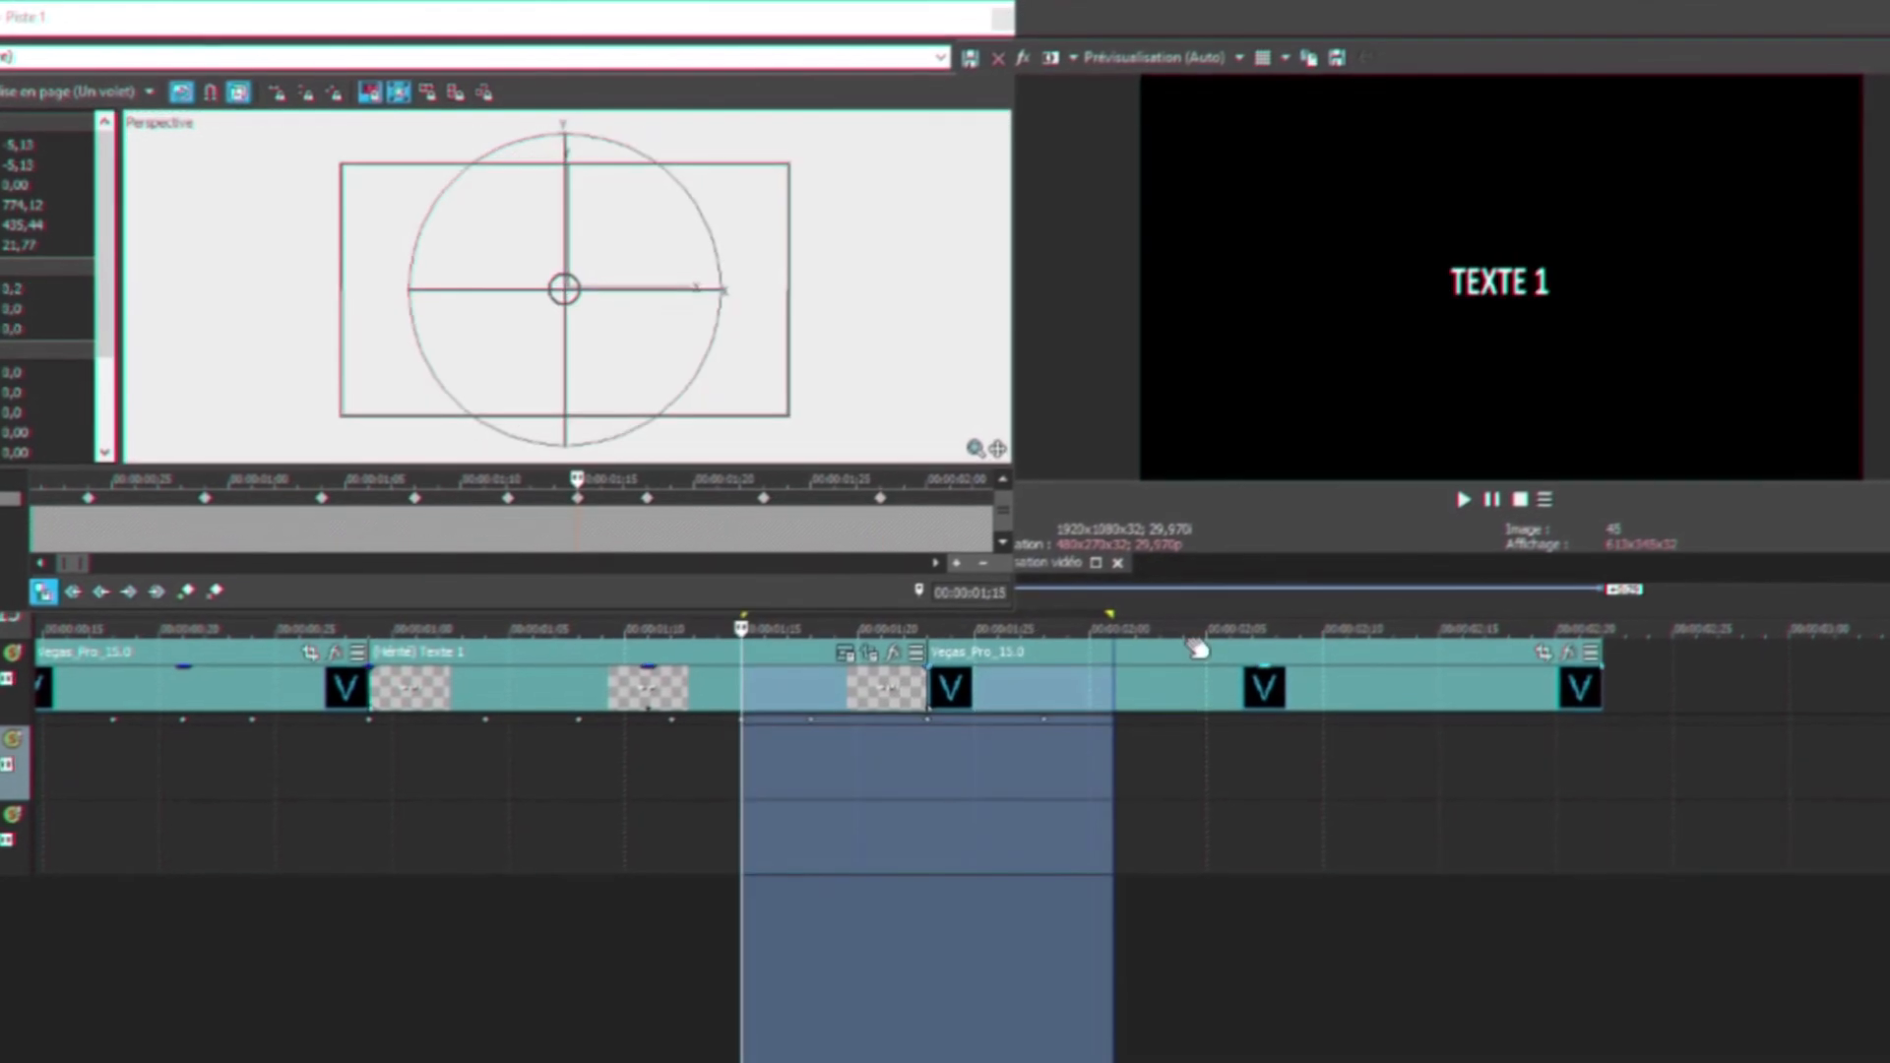
# Play the flip from the text to the second logo clip over the selection from 00:00:01;15 to 00:00:02;01.
pyautogui.press('space')
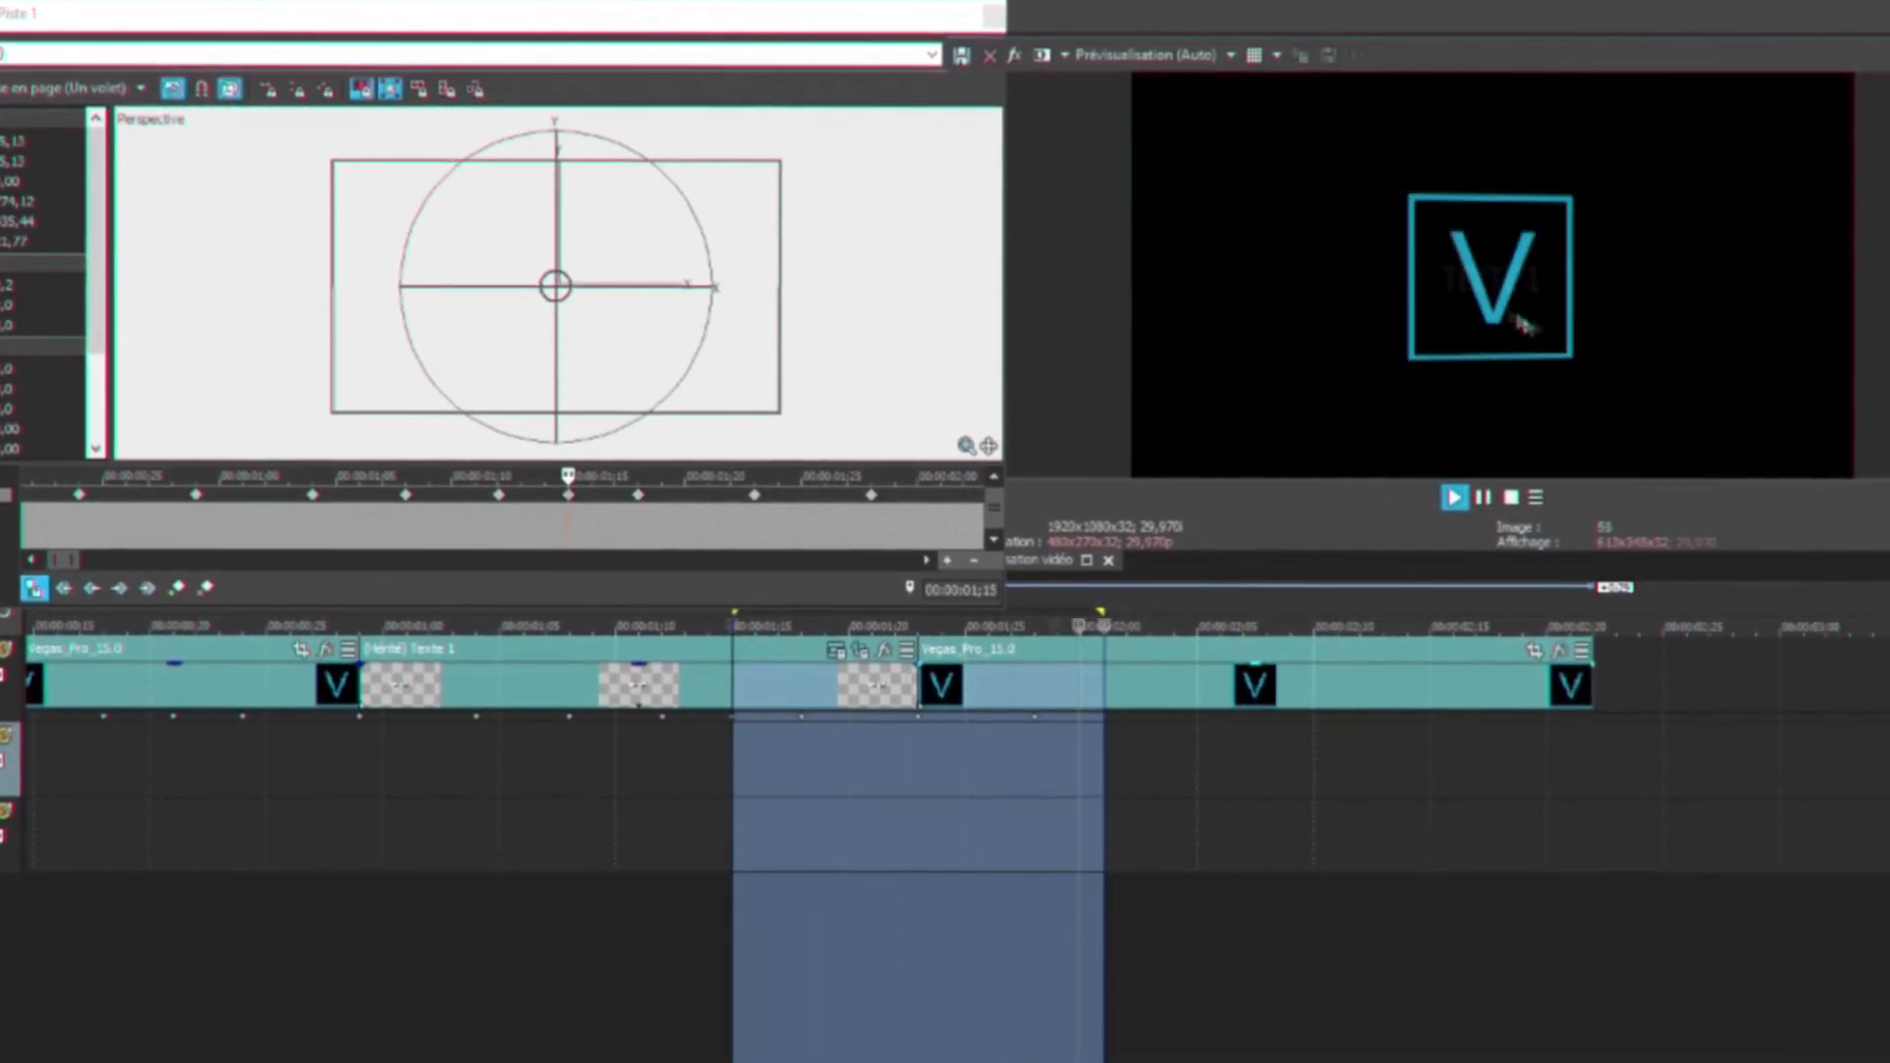
pyautogui.press('space')
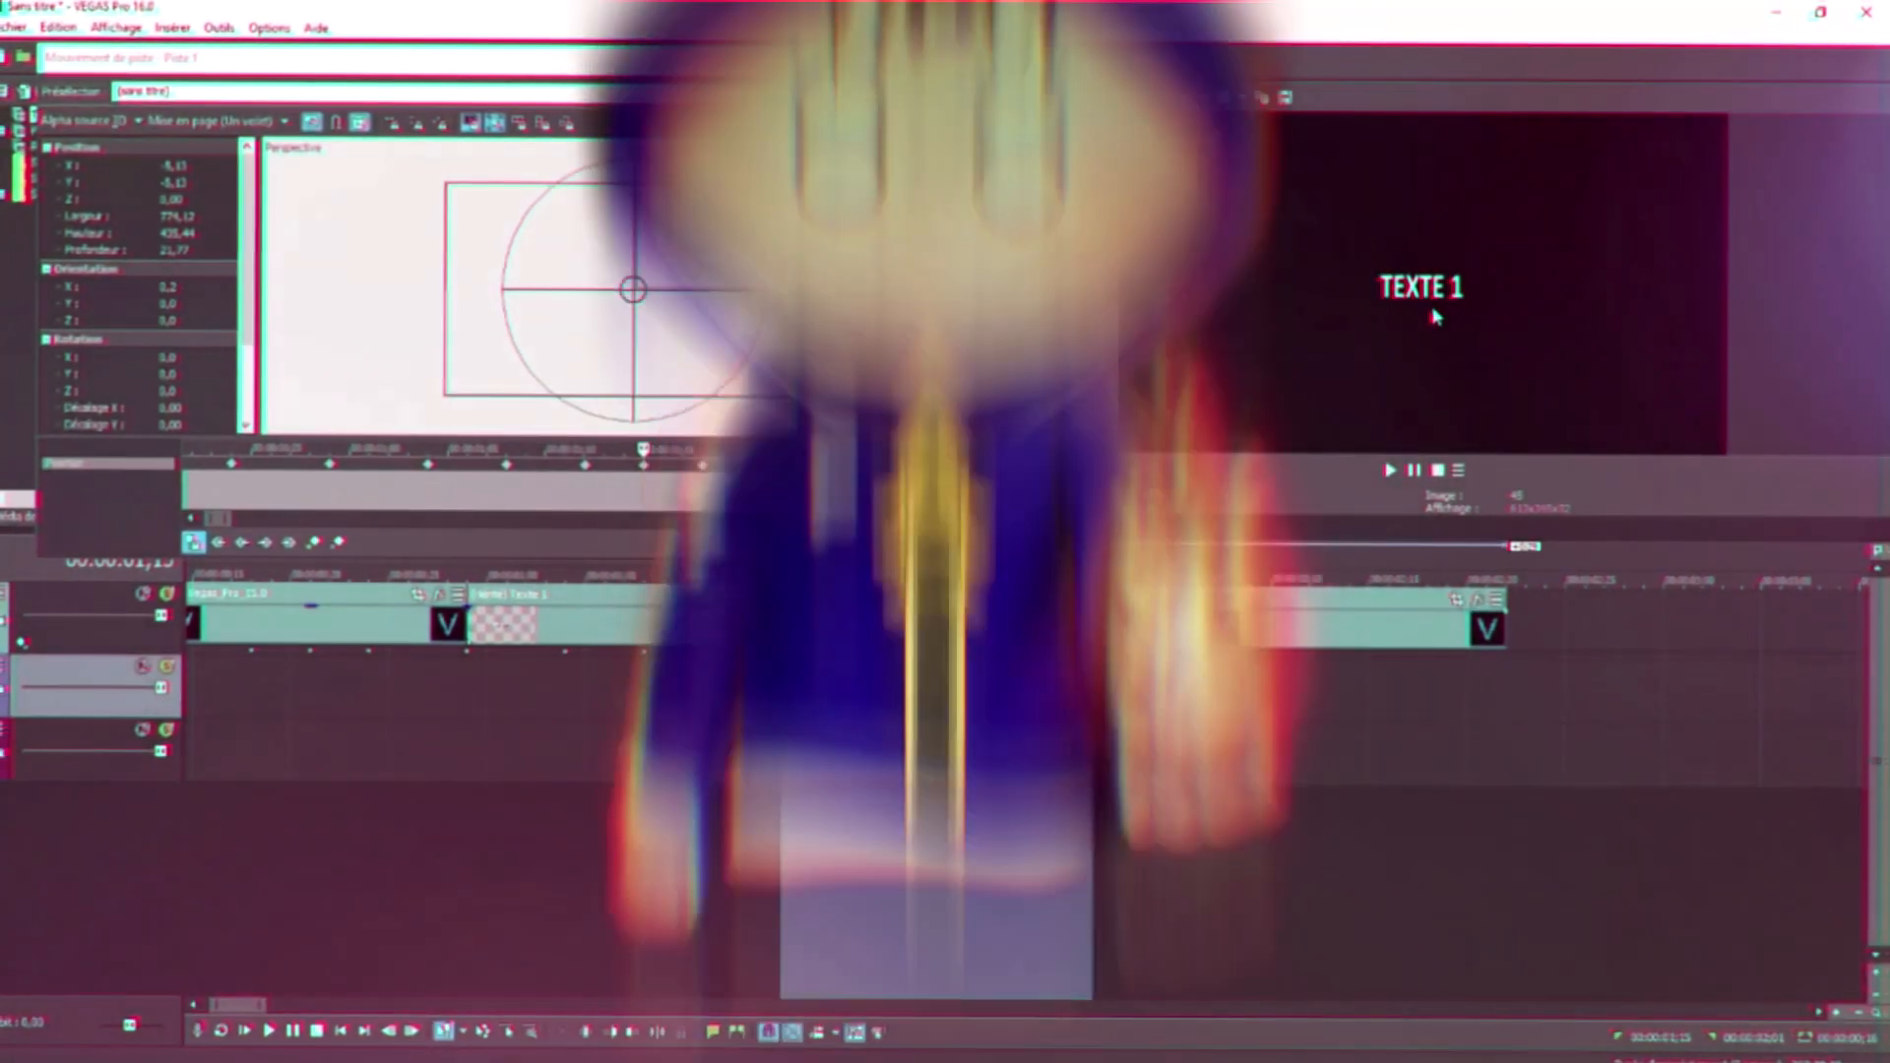